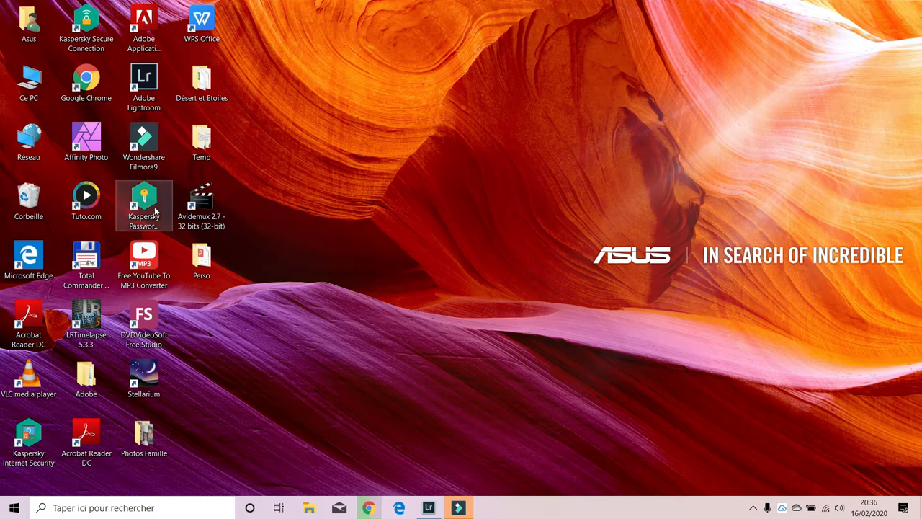
# Launch LRTimelapse and load the 2020-01-04-DouiretTimelapseD7200 sequence from the Images folder.
pyautogui.doubleClick(90, 325)
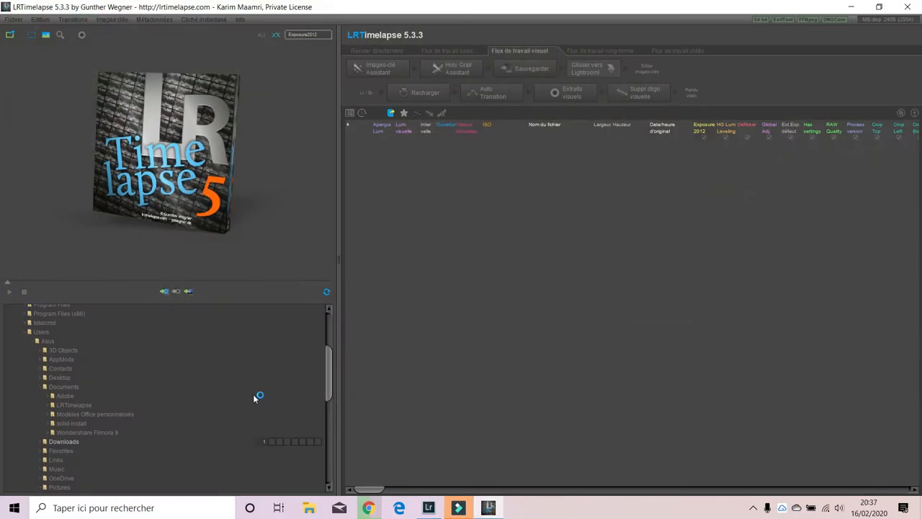
pyautogui.moveTo(328, 387); pyautogui.dragTo(329, 354)
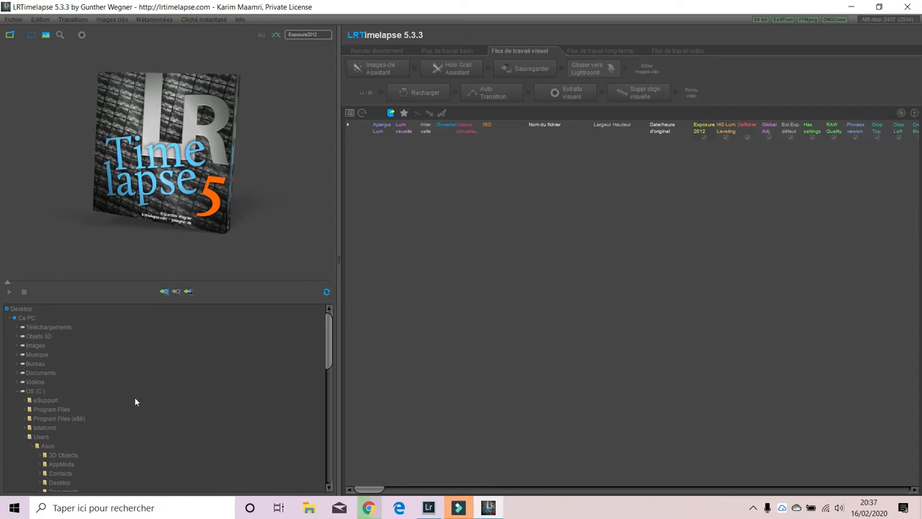
pyautogui.click(40, 345)
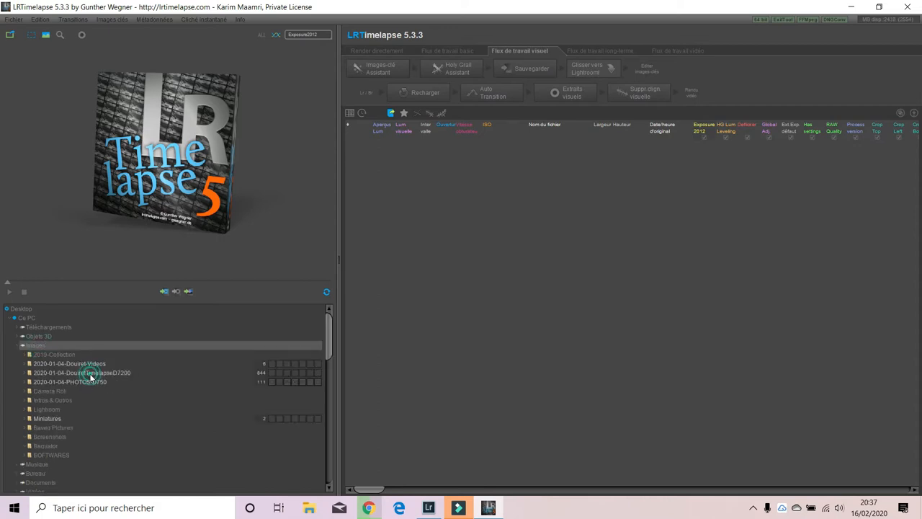
pyautogui.click(47, 373)
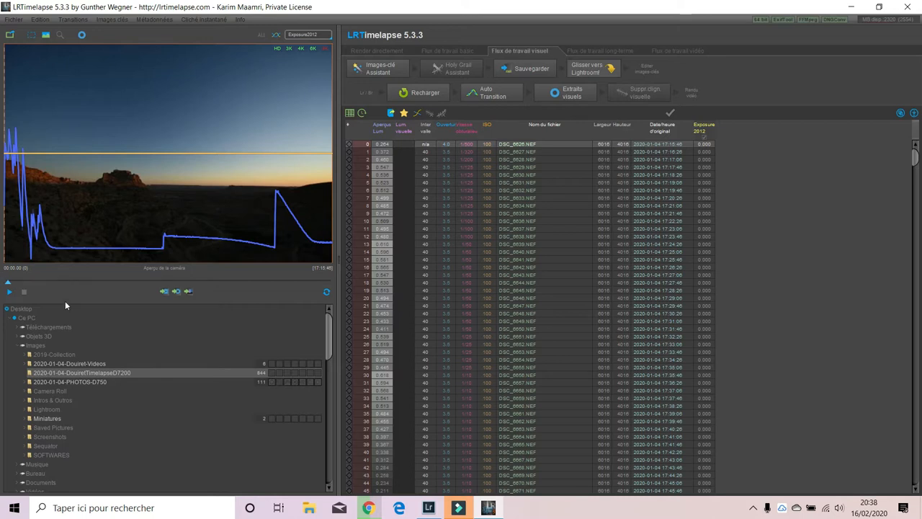
# Play the sequence preview and examine the aperture, shutter speed and ISO from the first to the last image, ending at the first frame.
pyautogui.click(10, 292)
pyautogui.scroll(-4, 472, 342)
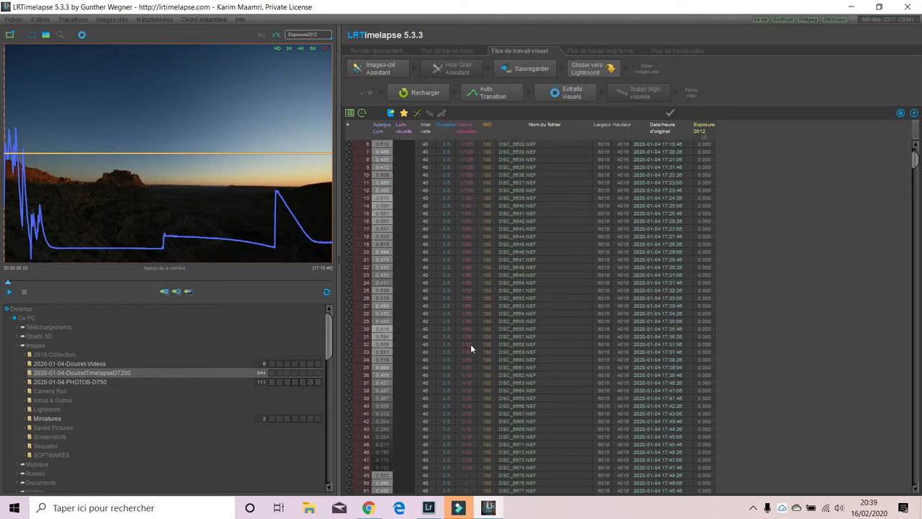
pyautogui.scroll(-11, 469, 371)
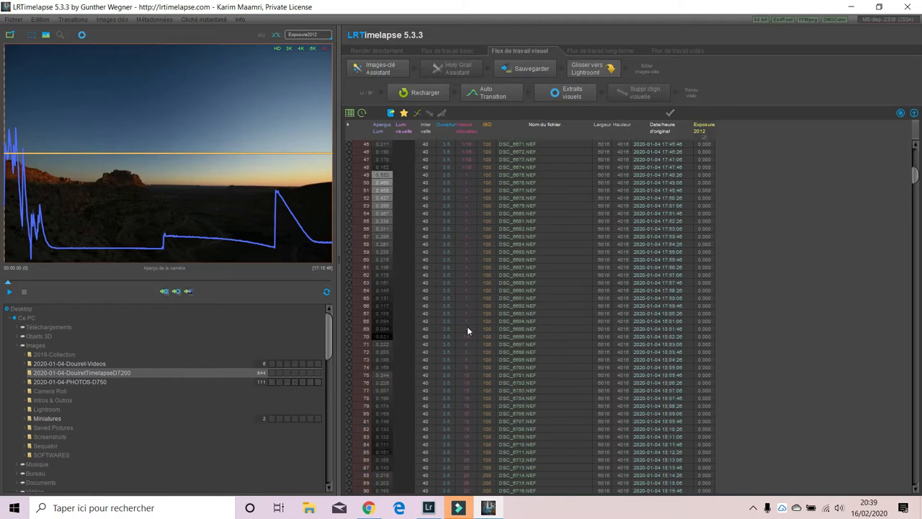
pyautogui.scroll(-7, 474, 336)
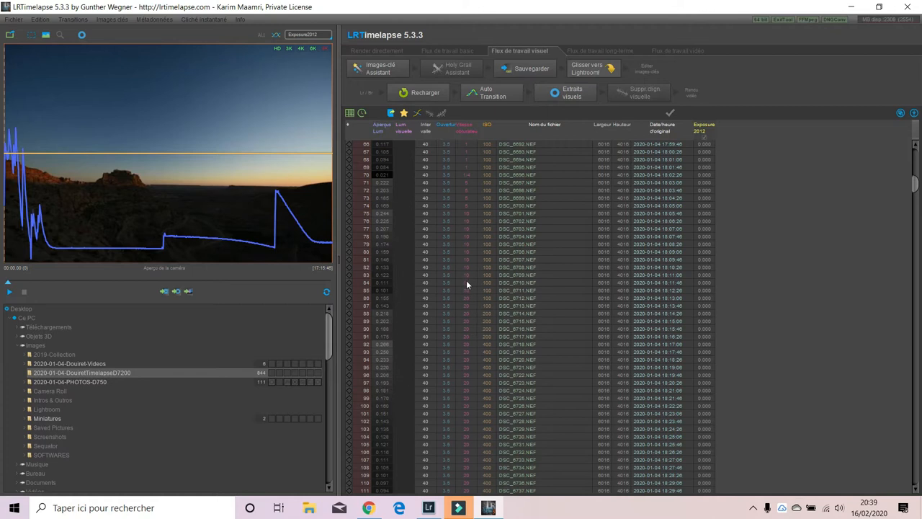
pyautogui.scroll(-20, 470, 345)
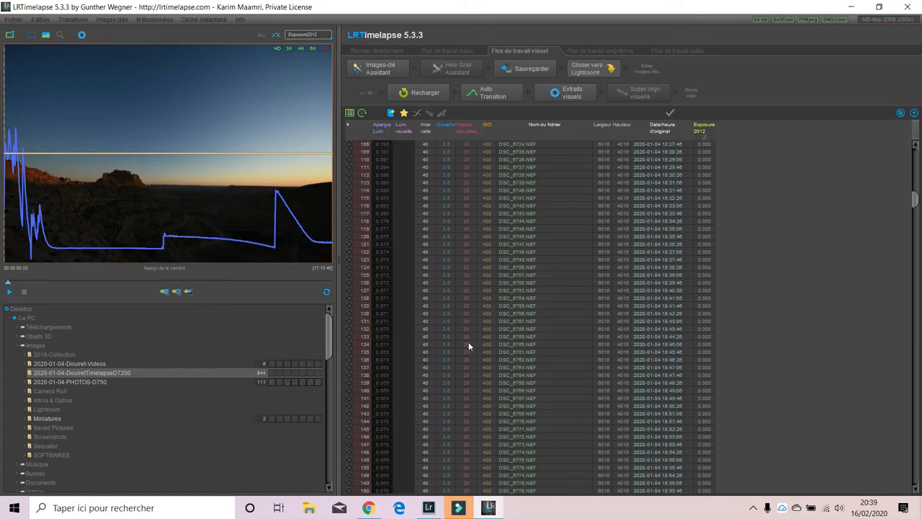
pyautogui.scroll(-20, 468, 339)
pyautogui.rightClick(468, 338)
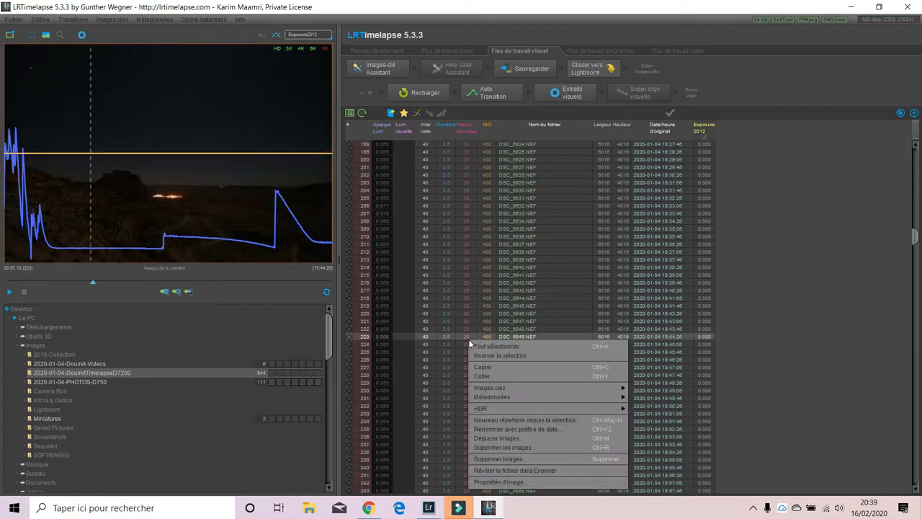
pyautogui.click(753, 284)
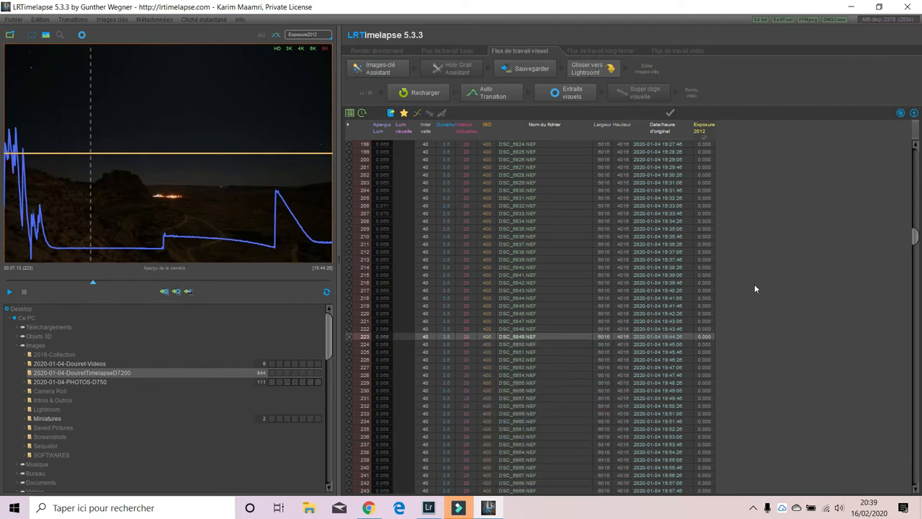
pyautogui.scroll(-7, 518, 352)
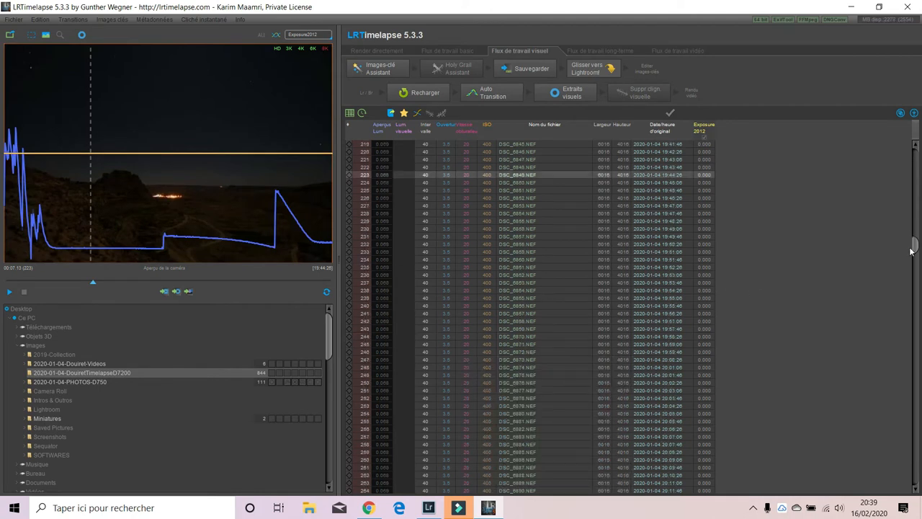
pyautogui.moveTo(915, 248); pyautogui.dragTo(5, 485)
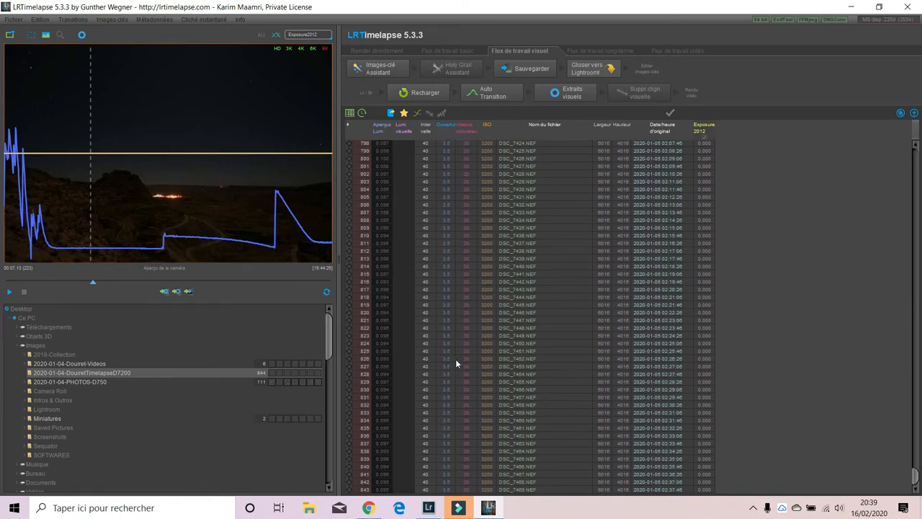
pyautogui.scroll(3, 462, 359)
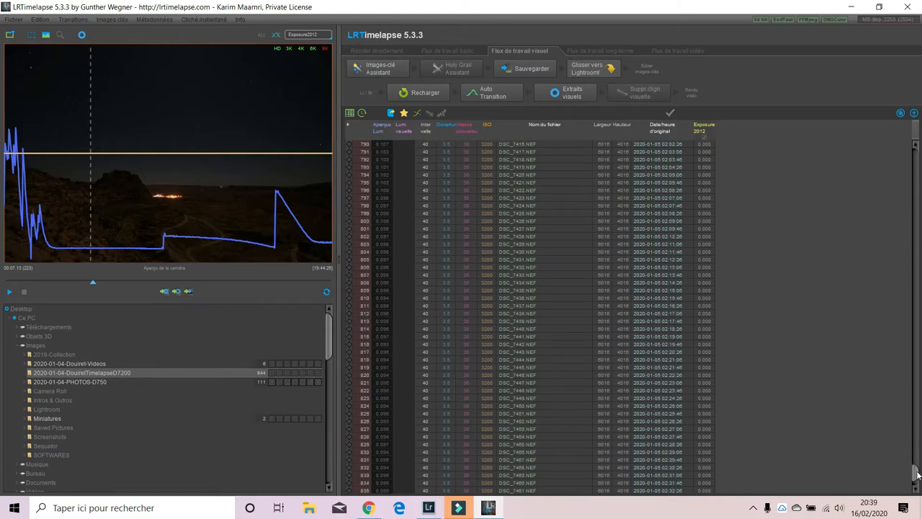
pyautogui.moveTo(916, 474); pyautogui.dragTo(877, 169)
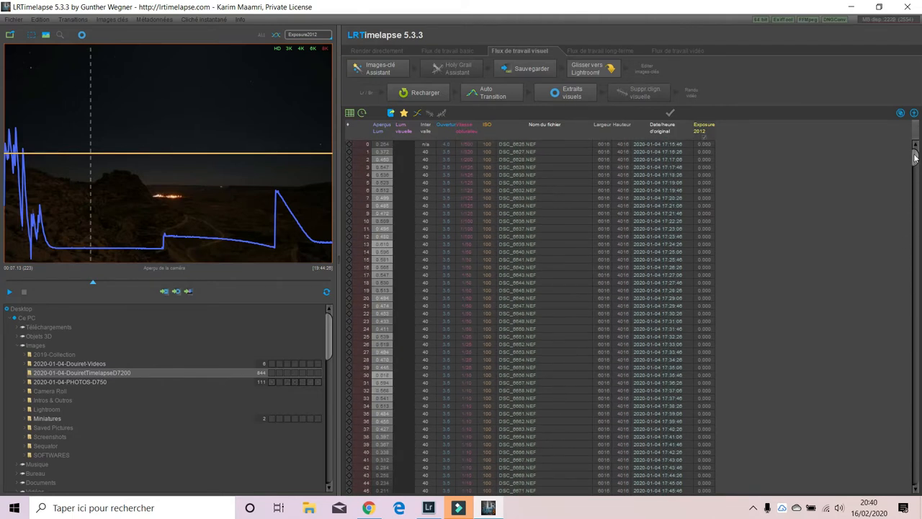
pyautogui.moveTo(914, 157); pyautogui.dragTo(2, 503)
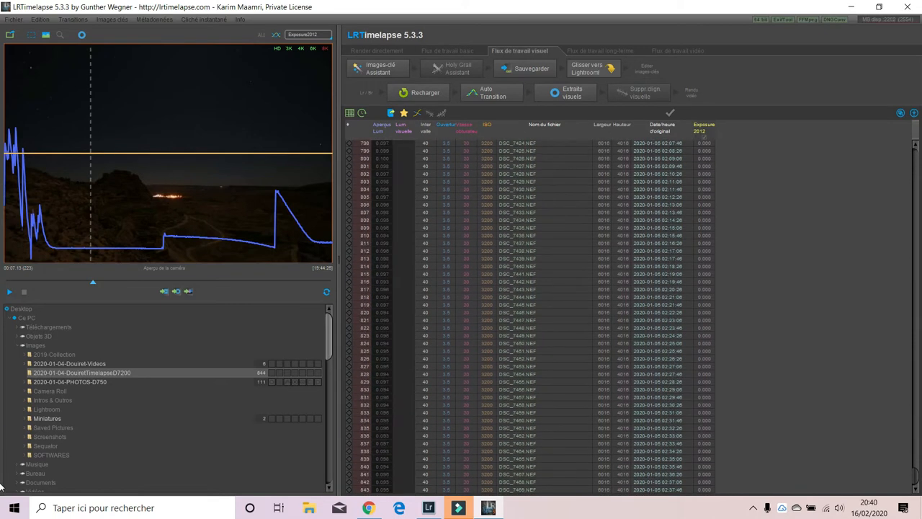
pyautogui.moveTo(914, 475); pyautogui.dragTo(916, 86)
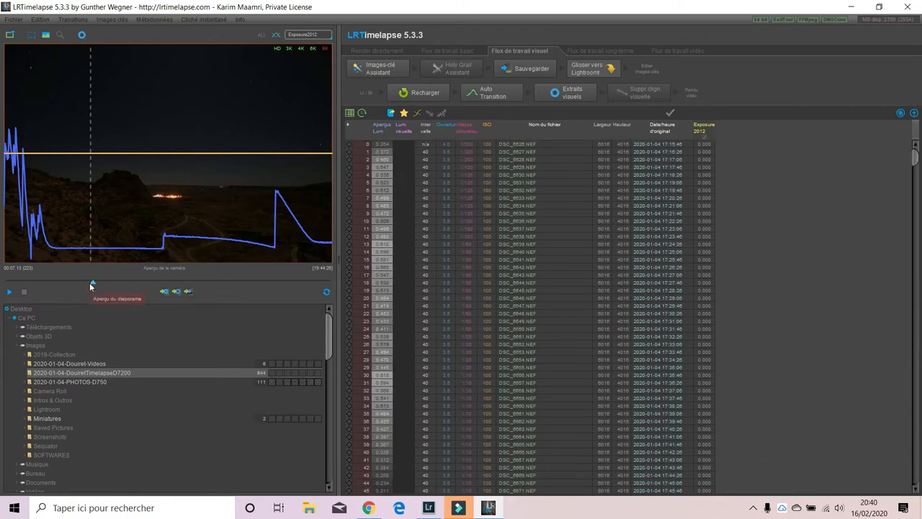
pyautogui.moveTo(91, 283); pyautogui.dragTo(2, 283)
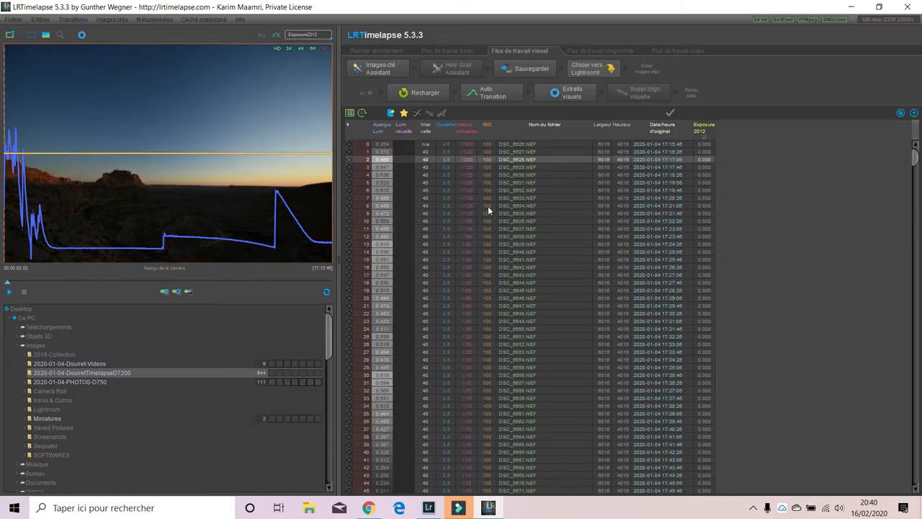
# Create the sequence's keyframes with the Images-clé Assistant, check their markers in the image list, and save the metadata.
pyautogui.click(375, 72)
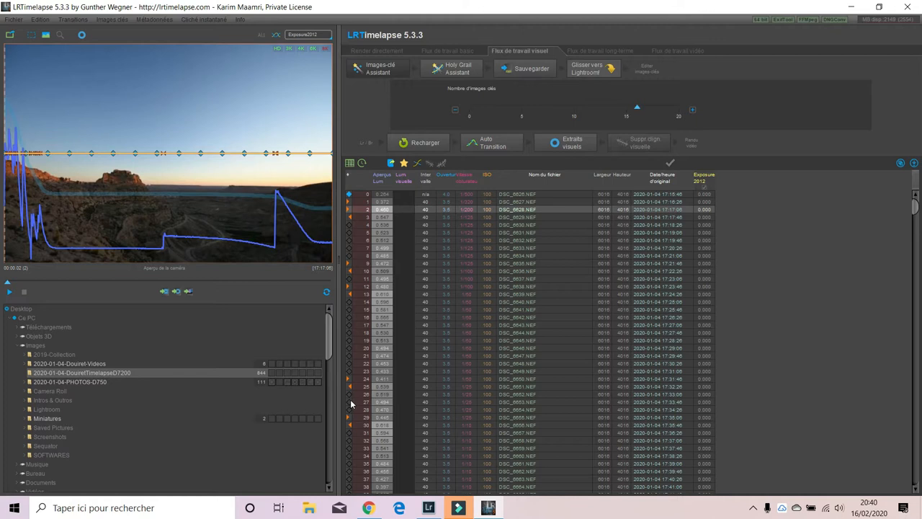
pyautogui.scroll(-7, 350, 404)
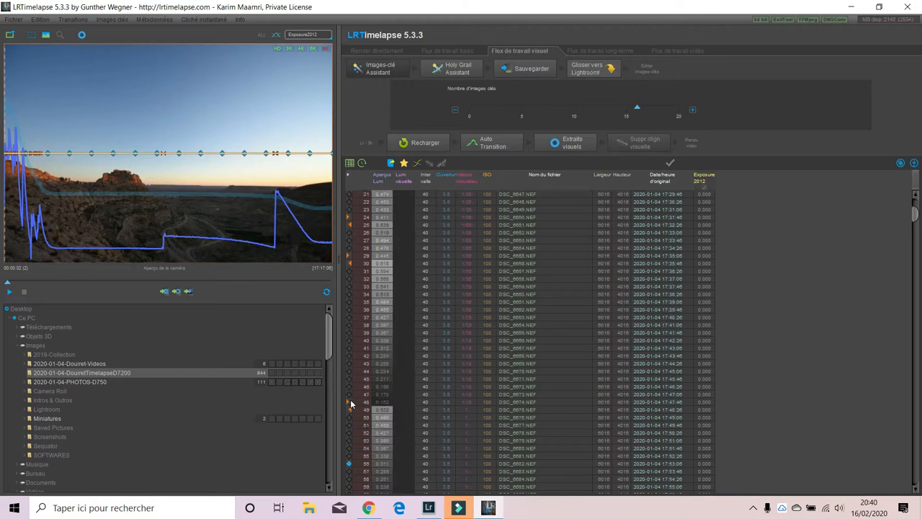
pyautogui.scroll(-2, 352, 412)
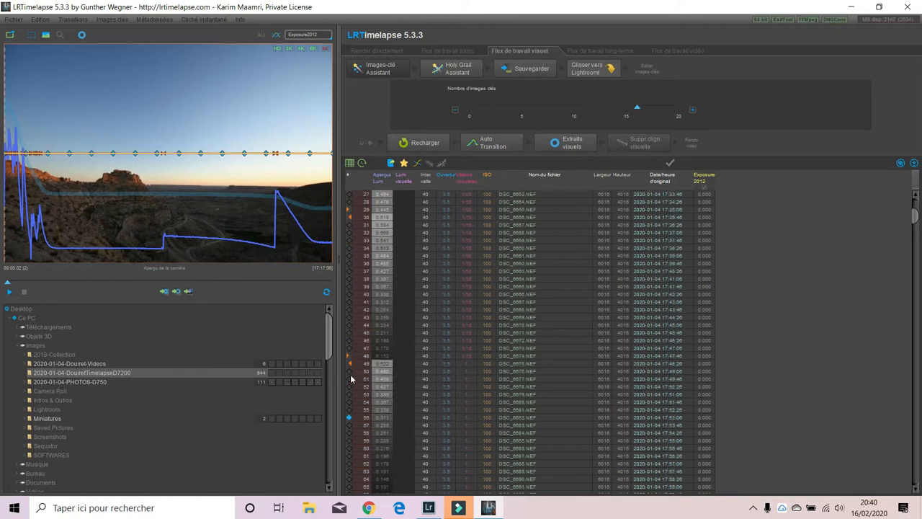
pyautogui.scroll(-8, 351, 376)
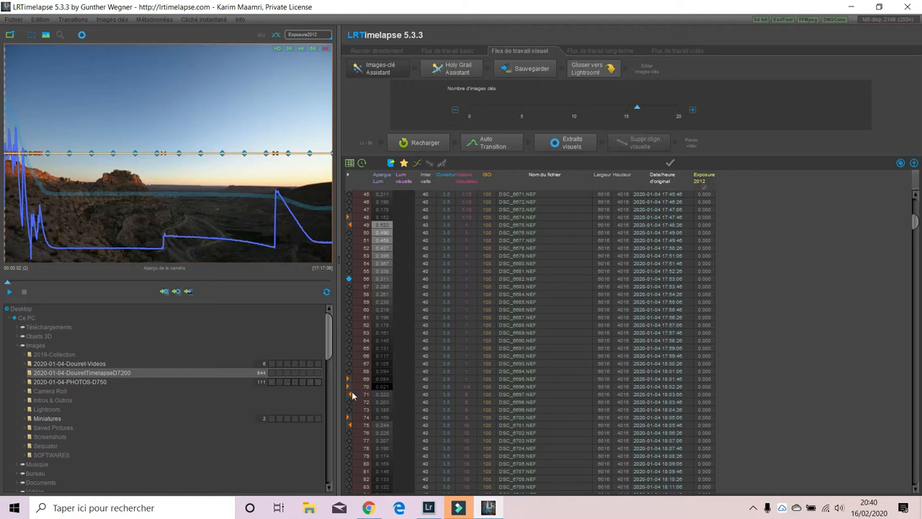
pyautogui.scroll(-4, 354, 402)
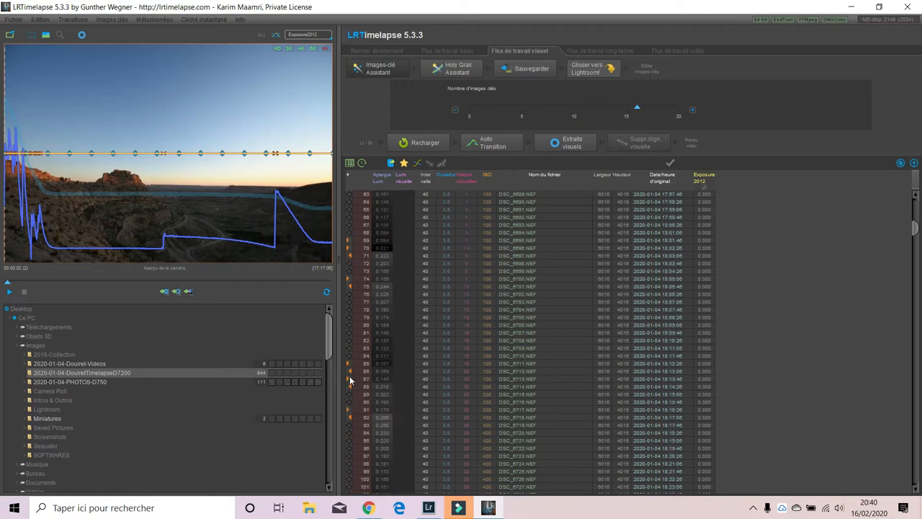
pyautogui.scroll(-2, 351, 375)
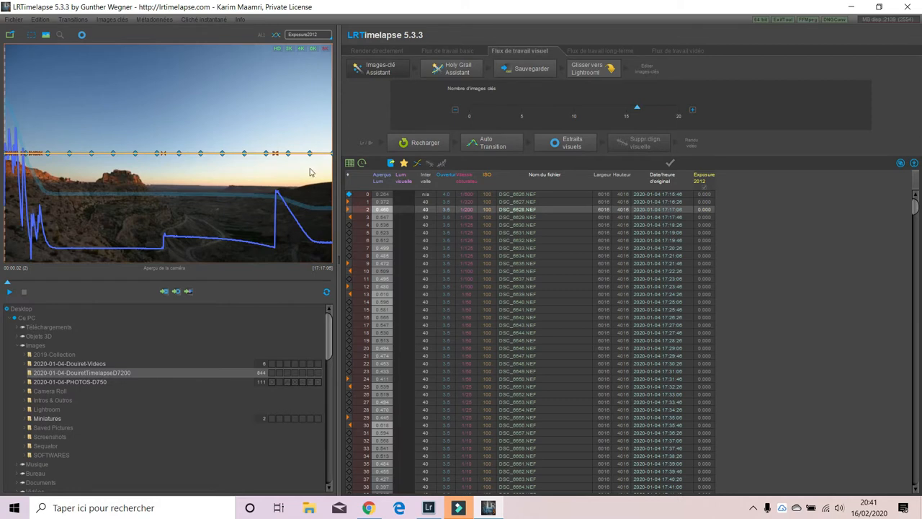
pyautogui.click(539, 72)
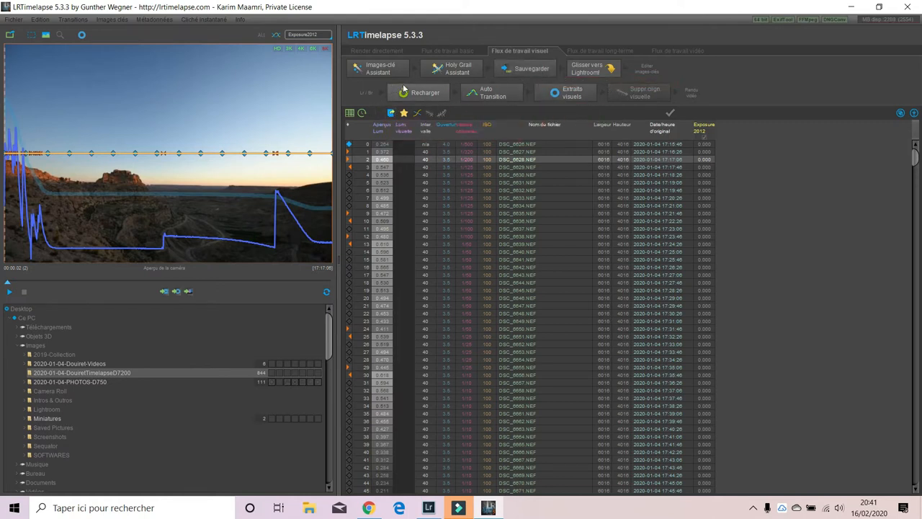
# Run the Holy Grail Assistant on the sequence, try rotating the correction curve, and return the rotation to its centre.
pyautogui.click(443, 75)
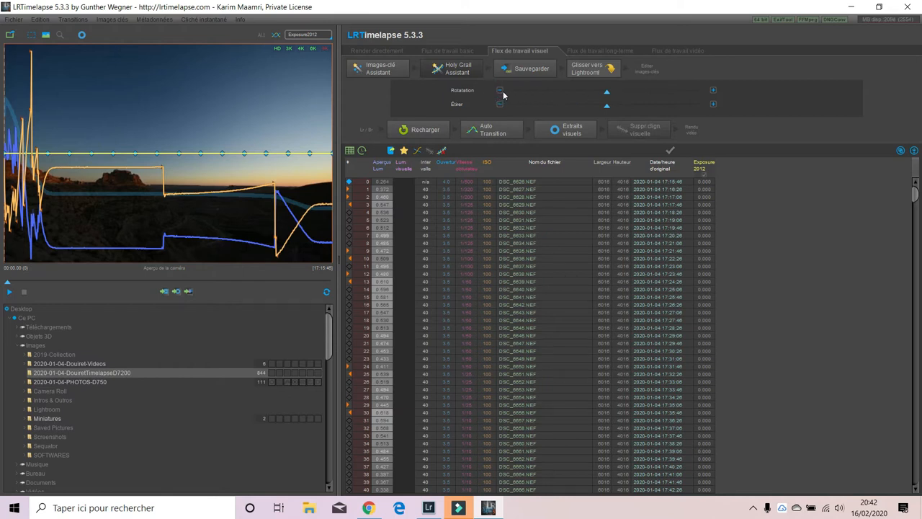
pyautogui.click(607, 98)
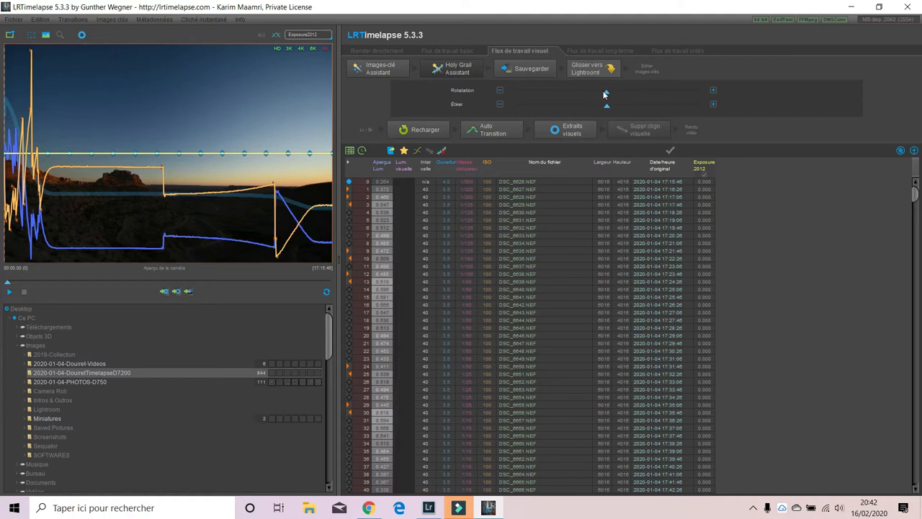
pyautogui.moveTo(603, 92); pyautogui.dragTo(582, 92)
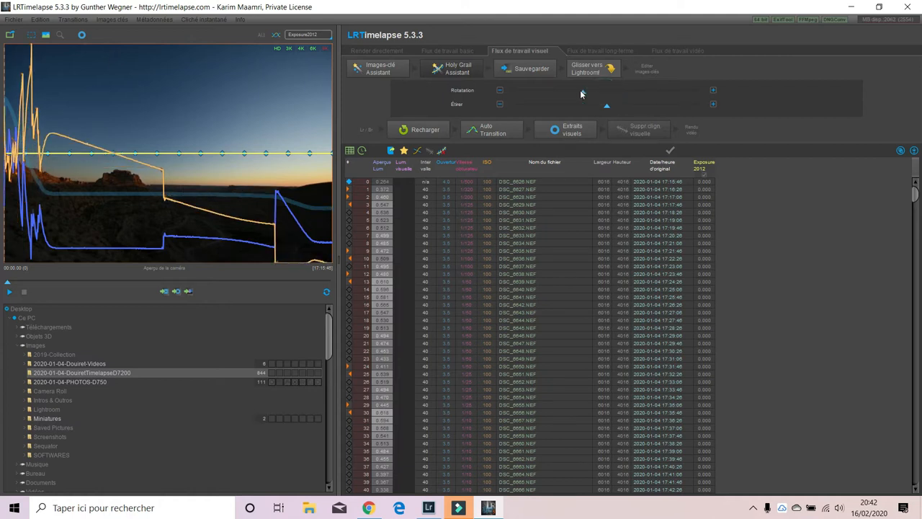
pyautogui.moveTo(581, 92); pyautogui.dragTo(605, 93)
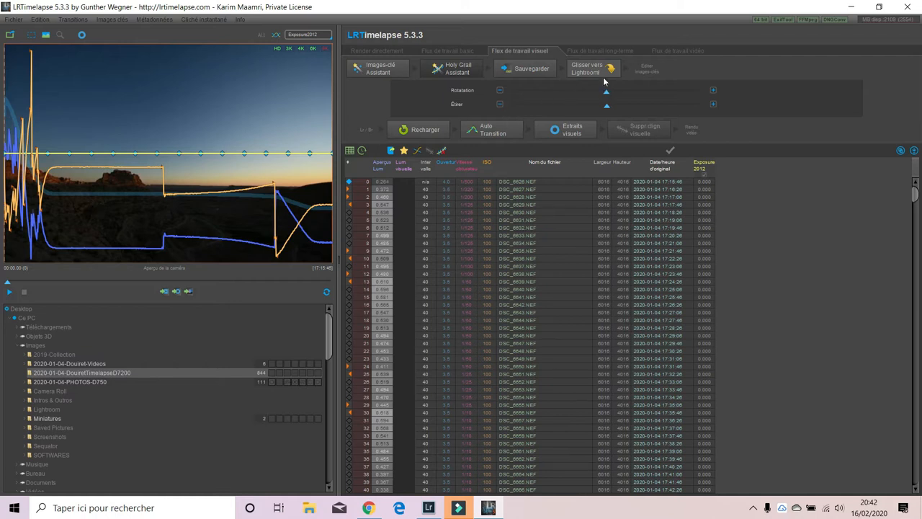
# Transfer the sequence from LRTimelapse to Lightroom and import all its photos, adding them to the catalogue without moving them.
pyautogui.moveTo(604, 72)
pyautogui.moveTo(458, 508)
pyautogui.click(426, 507)
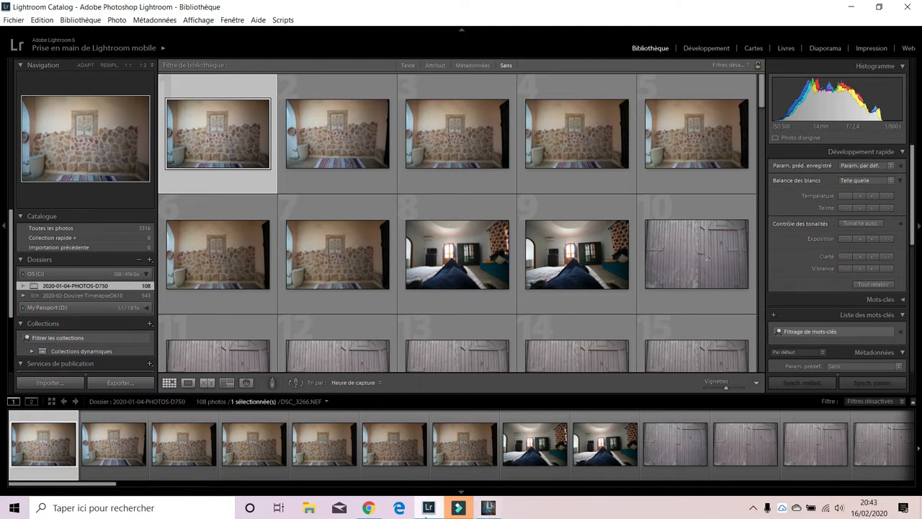
pyautogui.click(489, 508)
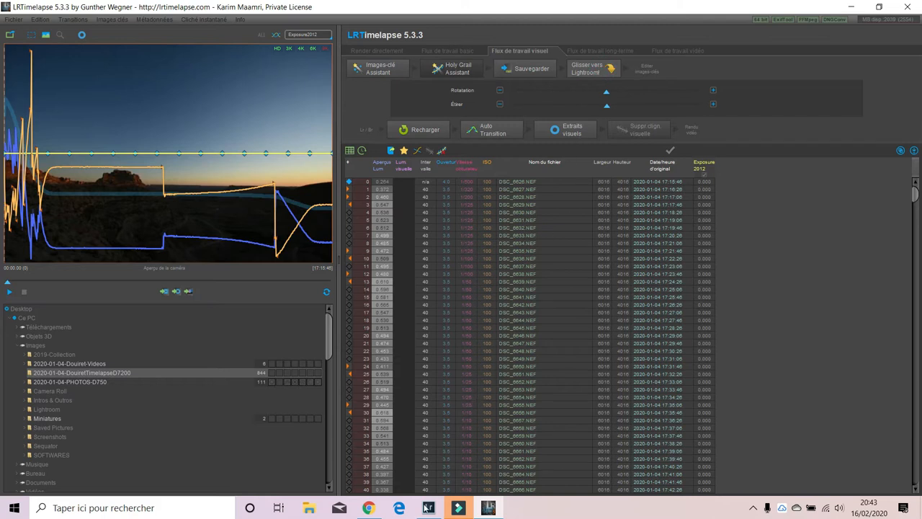
pyautogui.click(428, 507)
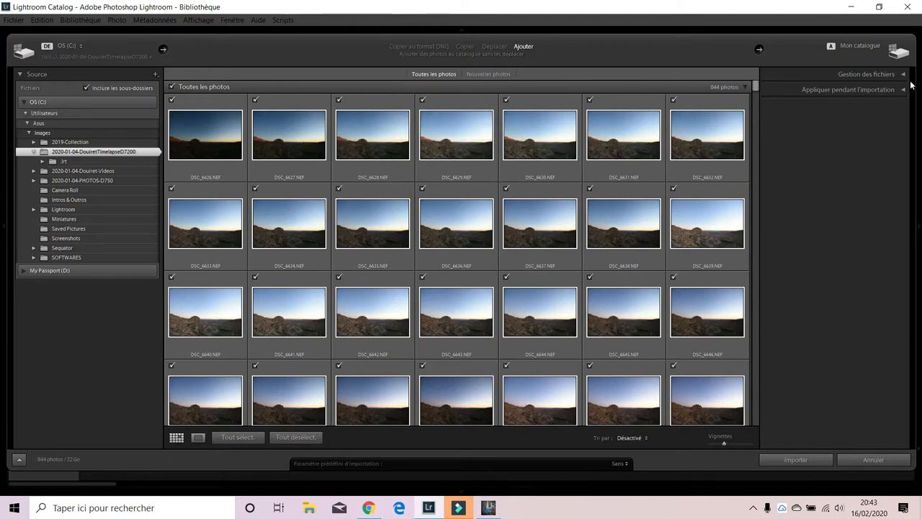
pyautogui.click(813, 459)
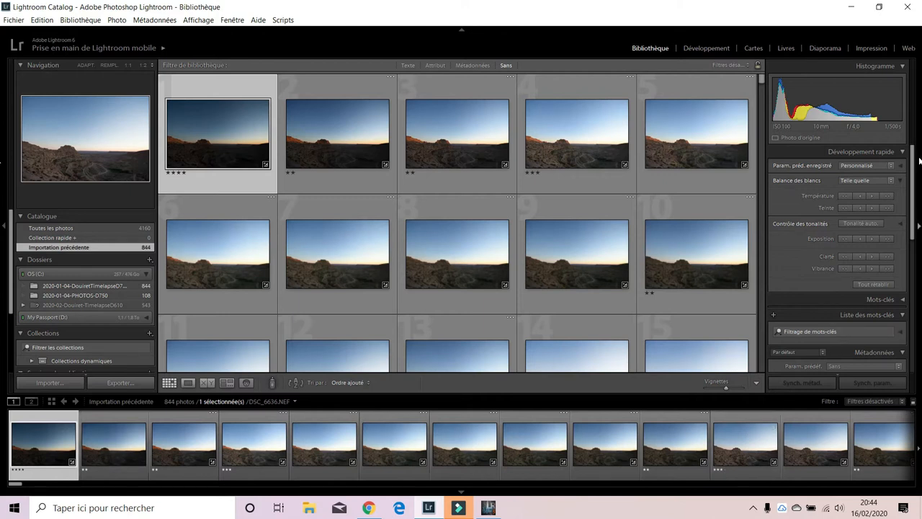
# Check the first imported photo's metadata and go to its folder in the library.
pyautogui.moveTo(914, 171); pyautogui.dragTo(912, 309)
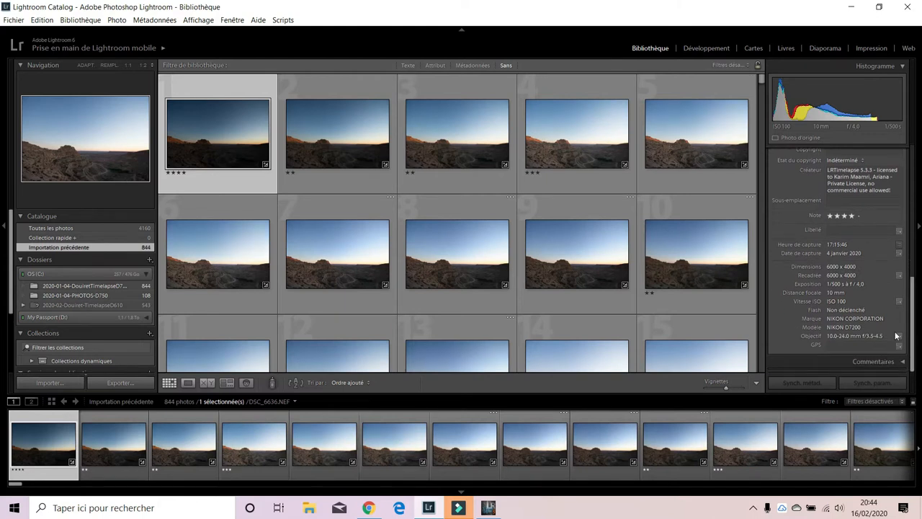
pyautogui.rightClick(219, 164)
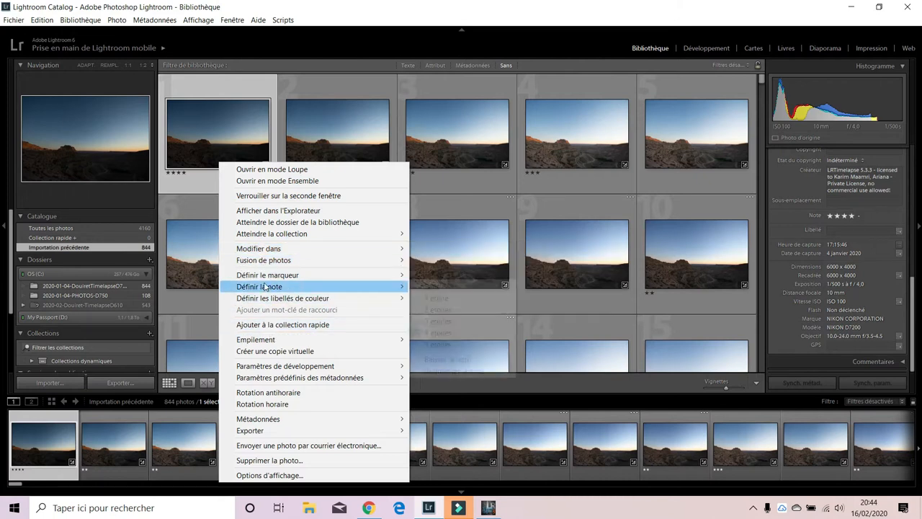
pyautogui.click(263, 223)
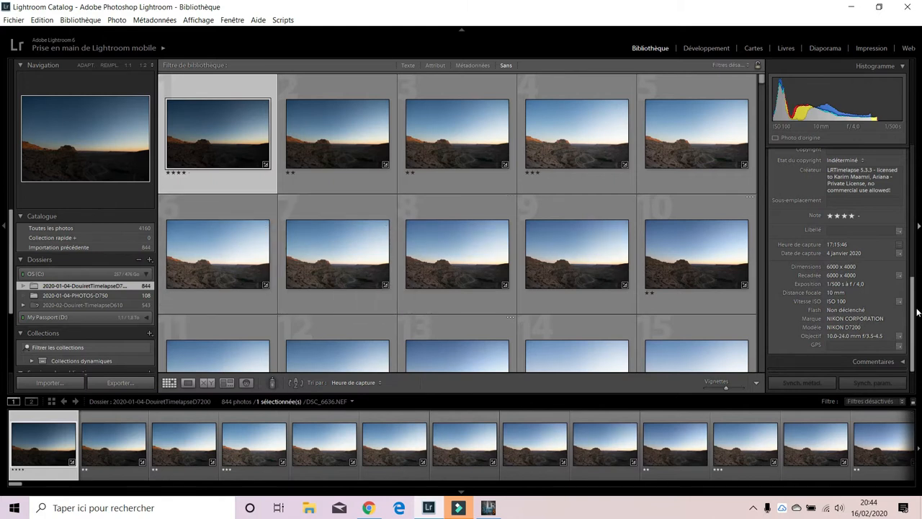
# Filter the sequence with the 01 LRT5 Keyframes preset and show the first keyframe in the large single-photo view.
pyautogui.click(902, 404)
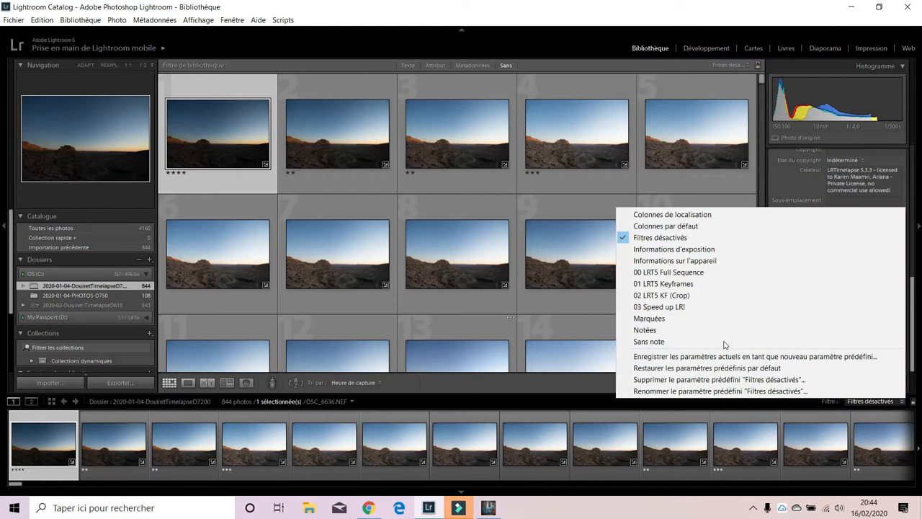
pyautogui.click(694, 284)
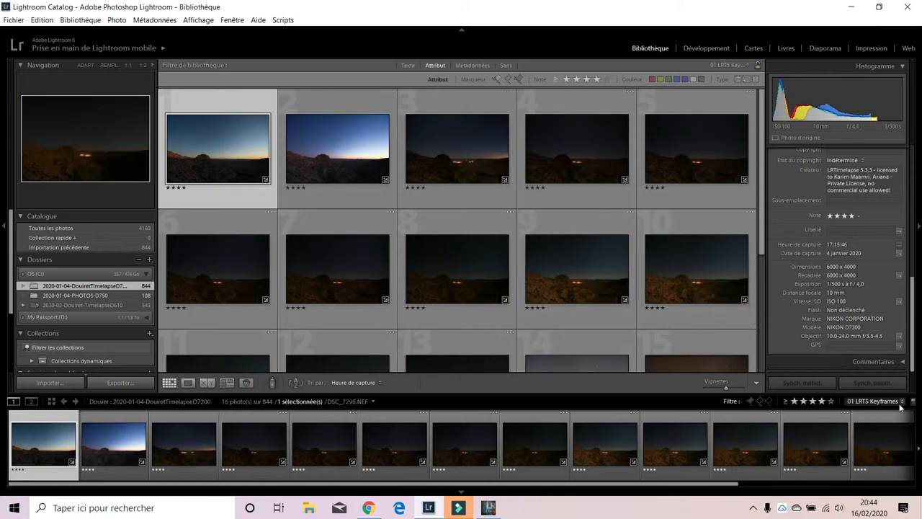
pyautogui.click(873, 401)
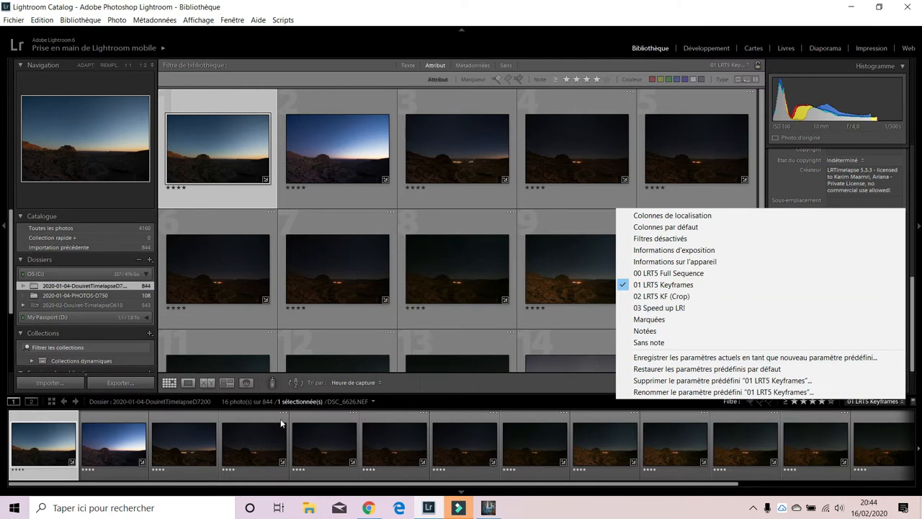
pyautogui.click(32, 445)
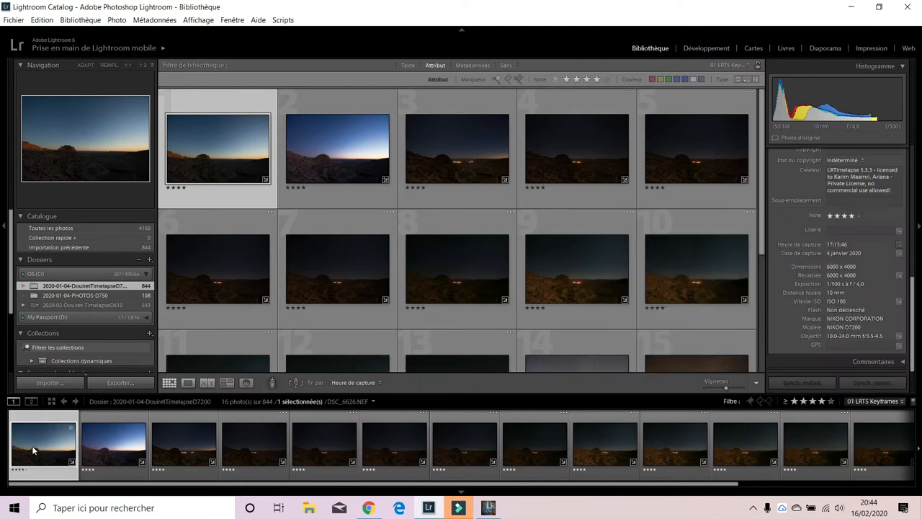
pyautogui.click(188, 383)
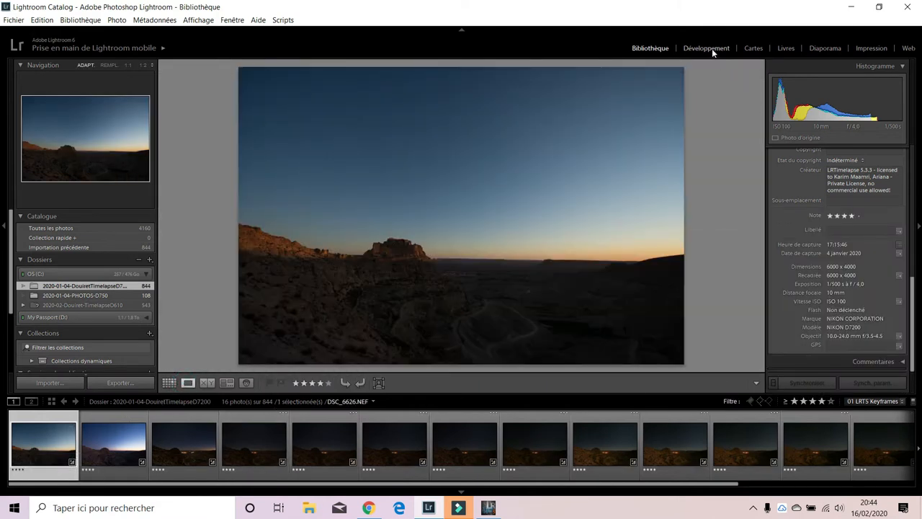
# Develop the first keyframe with an exposure of +2,33 and a clarity of +28.
pyautogui.click(710, 48)
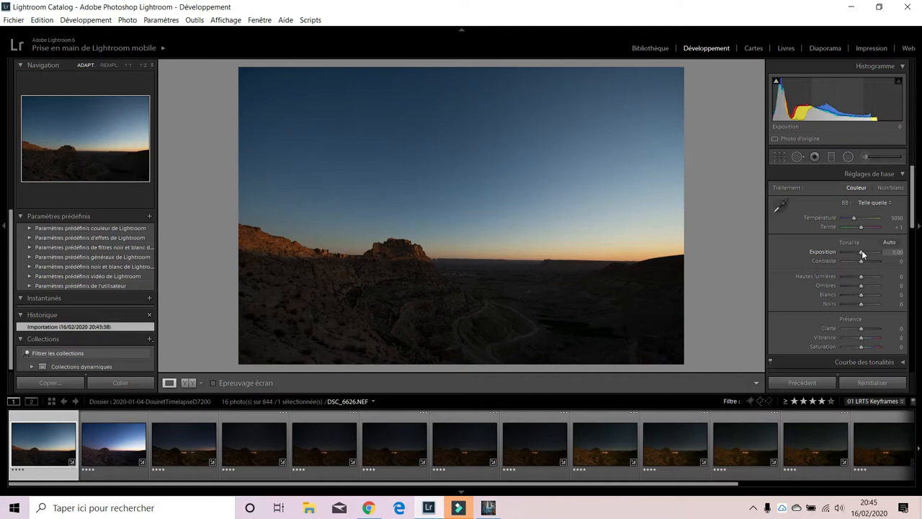
pyautogui.moveTo(862, 251); pyautogui.dragTo(870, 252)
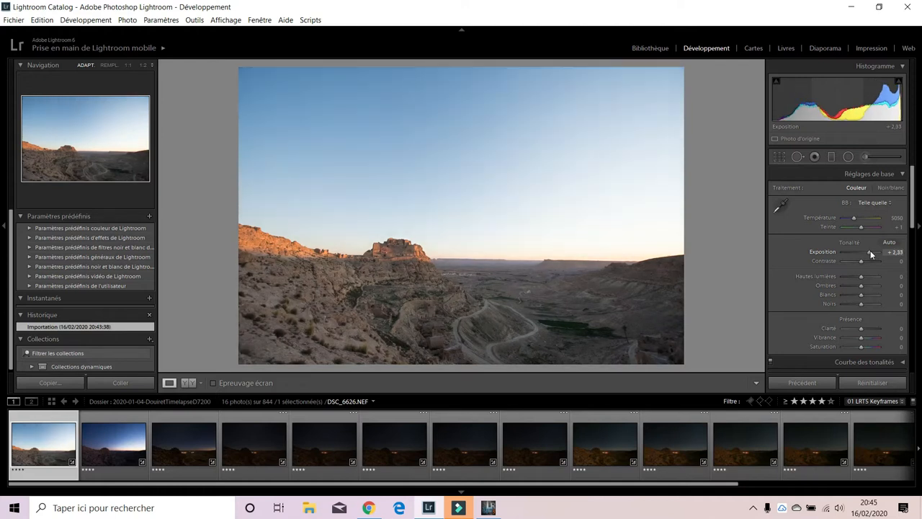
pyautogui.moveTo(861, 329); pyautogui.dragTo(866, 330)
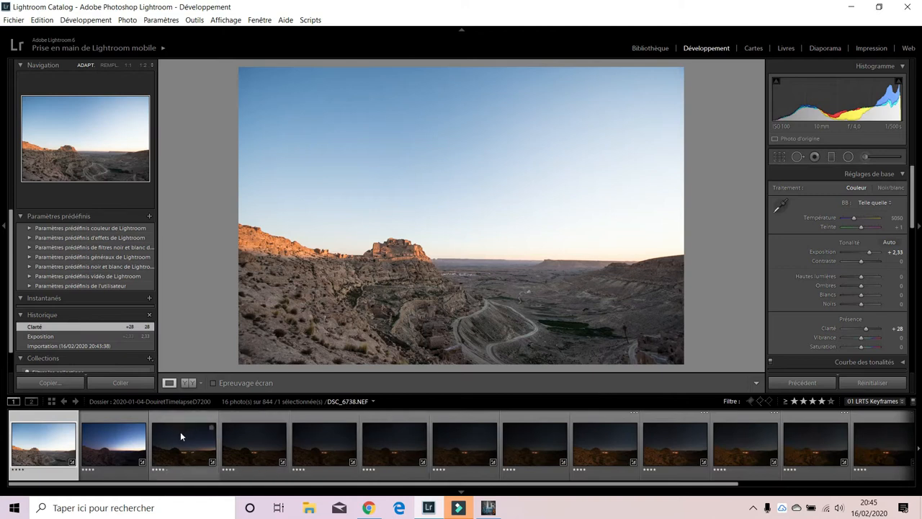
# Sync the first keyframe's settings to the second with the 01 LRTimelapse Sync Keyframes script, and go back to the first keyframe.
pyautogui.keyDown('ctrl'); pyautogui.click(120, 448); pyautogui.keyUp('ctrl')
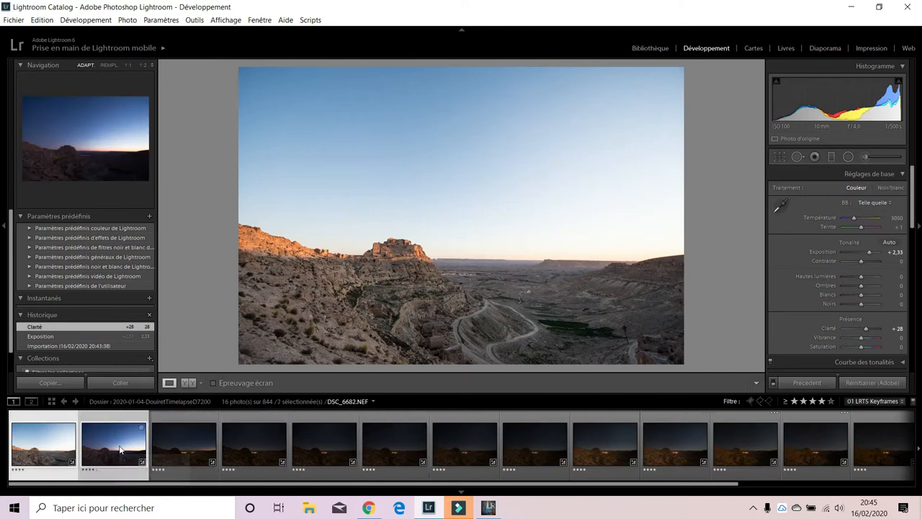
pyautogui.click(311, 20)
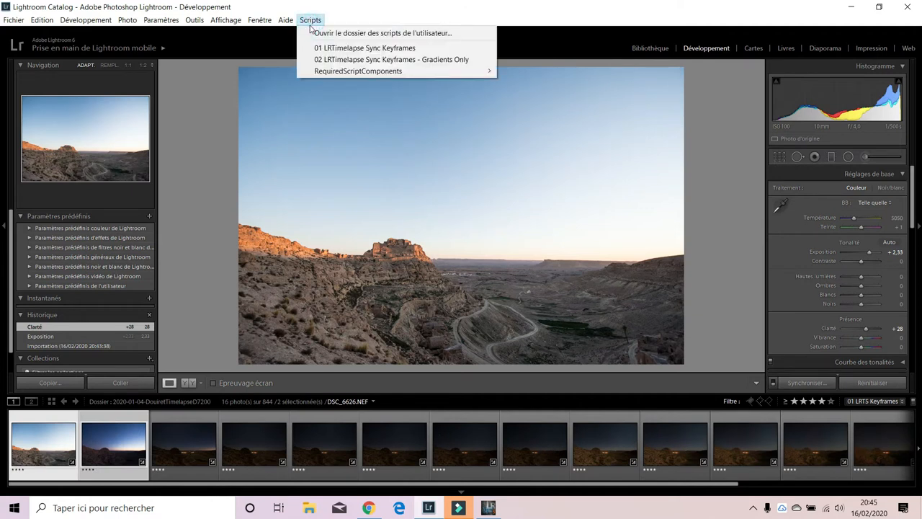
pyautogui.click(373, 48)
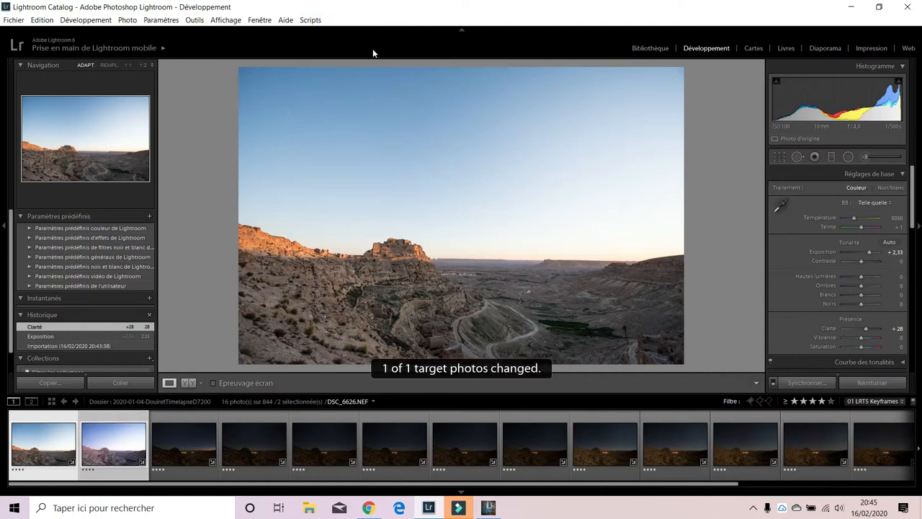
pyautogui.click(200, 448)
pyautogui.click(73, 443)
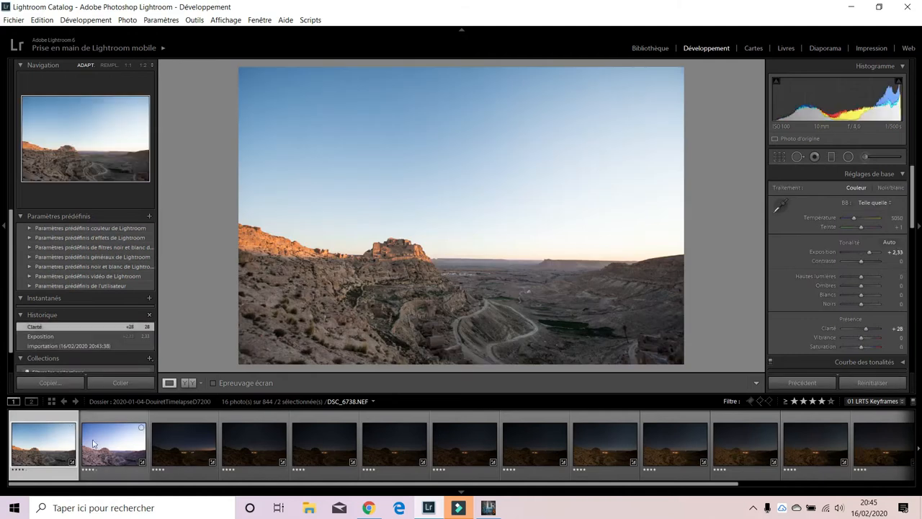
# Set the second keyframe's colour temperature to 5600 and compare it with the first keyframe.
pyautogui.click(108, 443)
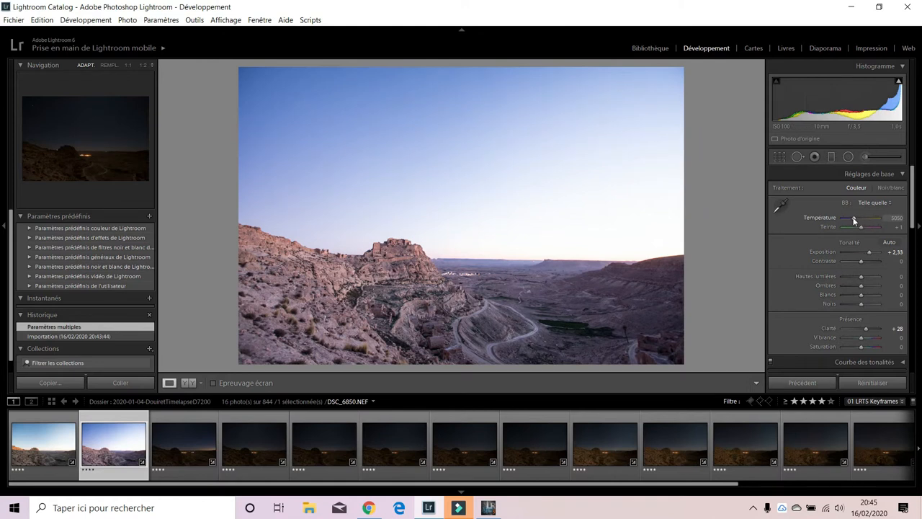
pyautogui.moveTo(851, 217); pyautogui.dragTo(855, 217)
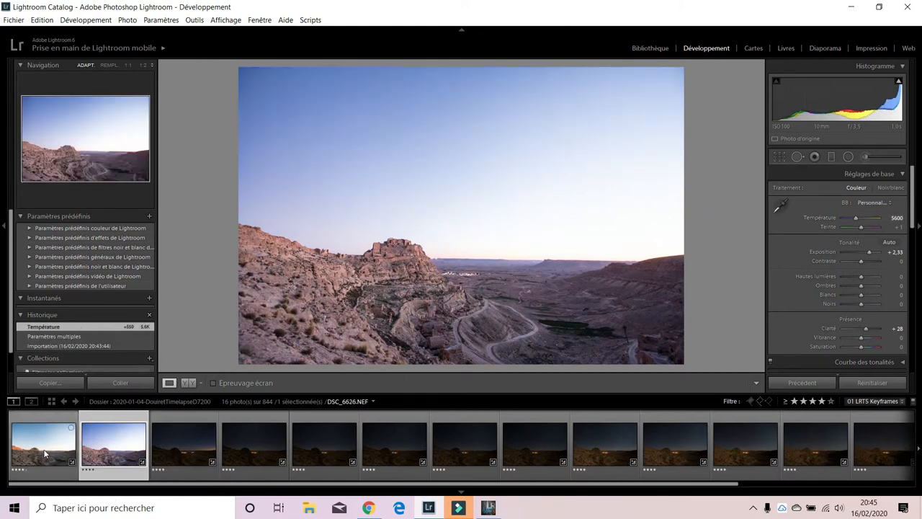
pyautogui.click(45, 453)
# Sync the second keyframe's settings to the third with 01 LRTimelapse Sync Keyframes, and look through the first two keyframes for comparison.
pyautogui.click(108, 452)
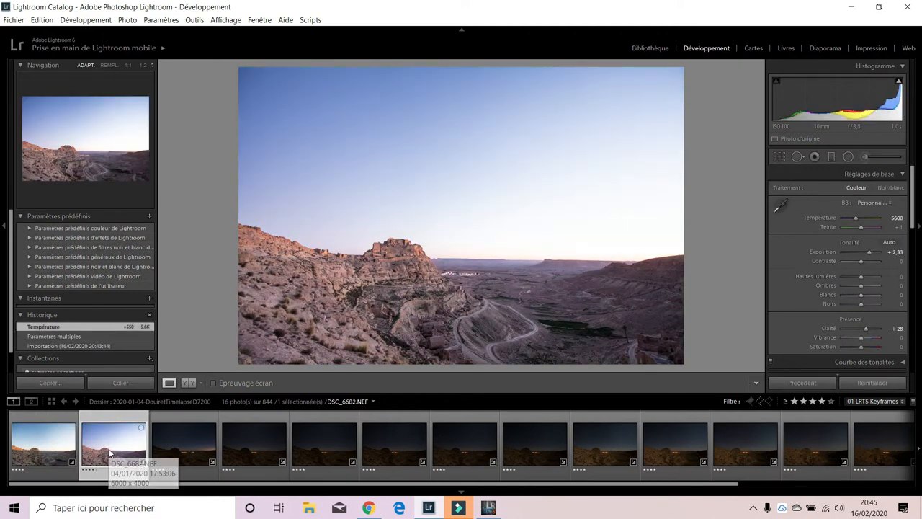
pyautogui.keyDown('shift'); pyautogui.click(172, 457); pyautogui.keyUp('shift')
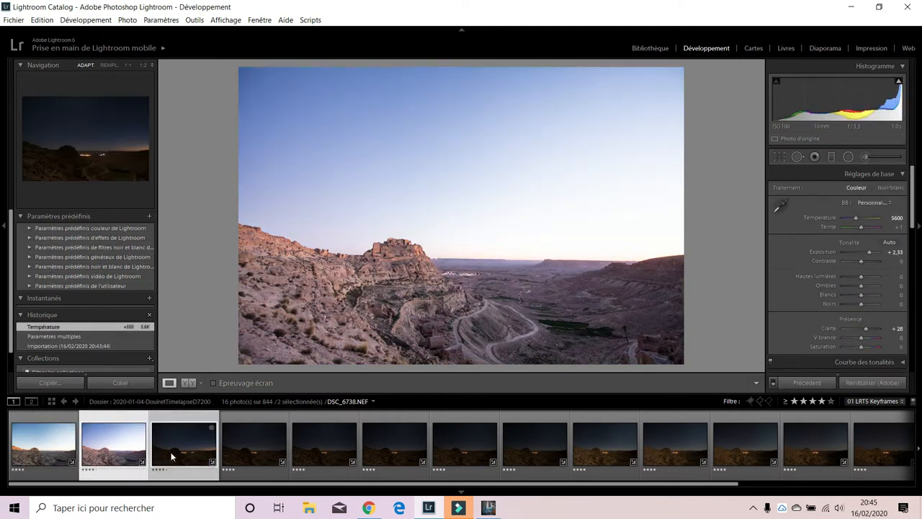
pyautogui.click(312, 20)
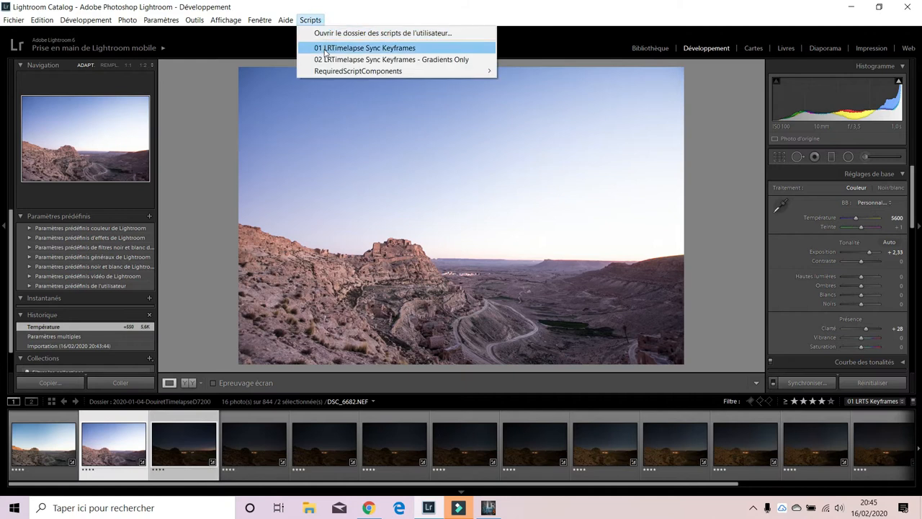
pyautogui.click(325, 48)
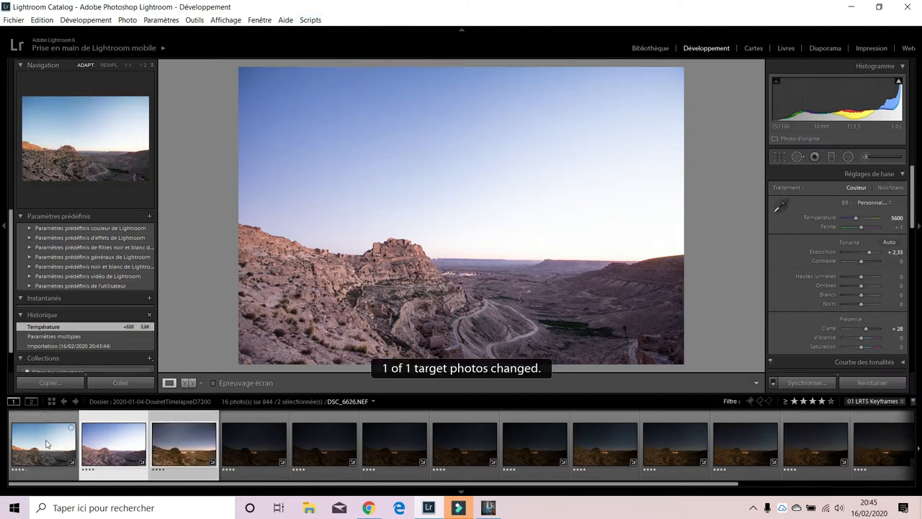
pyautogui.click(45, 443)
pyautogui.click(113, 445)
# Sync the third keyframe's settings to the fourth with 01 LRTimelapse Sync Keyframes, and view the second and third keyframes again.
pyautogui.click(172, 451)
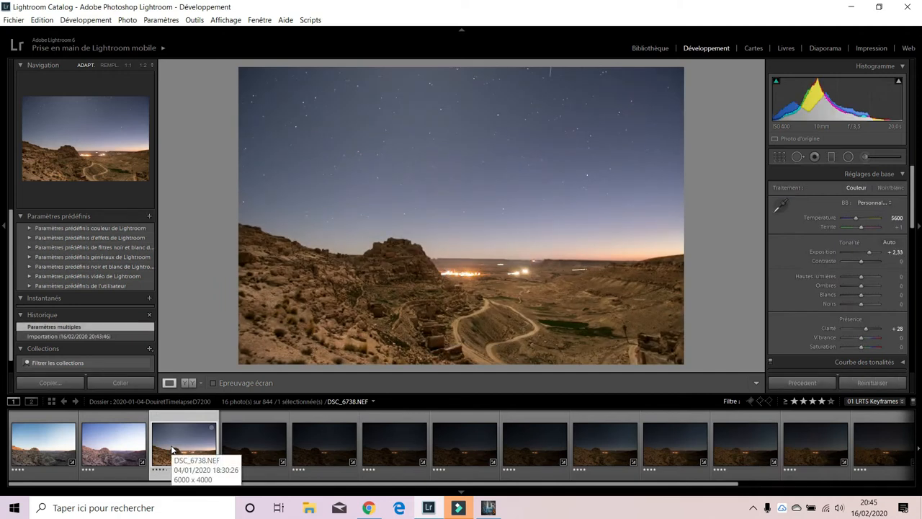
pyautogui.keyDown('ctrl'); pyautogui.click(249, 447); pyautogui.keyUp('ctrl')
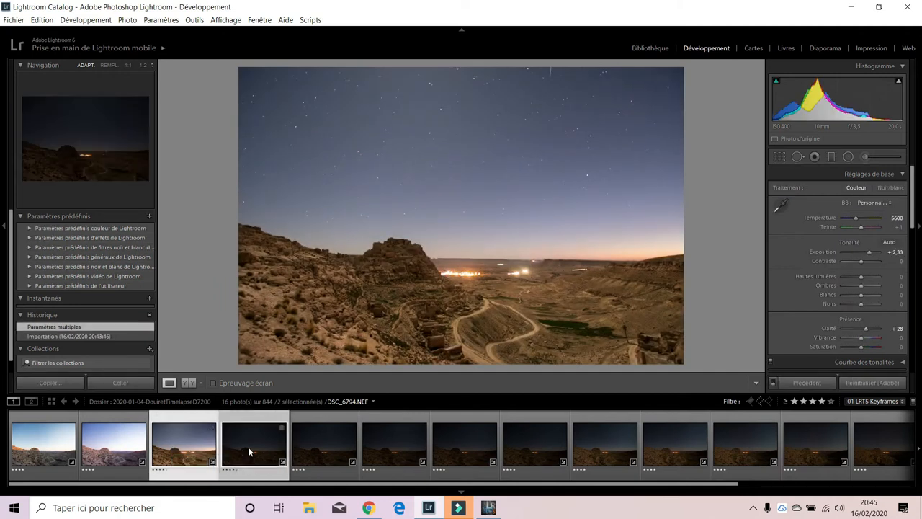
pyautogui.click(311, 19)
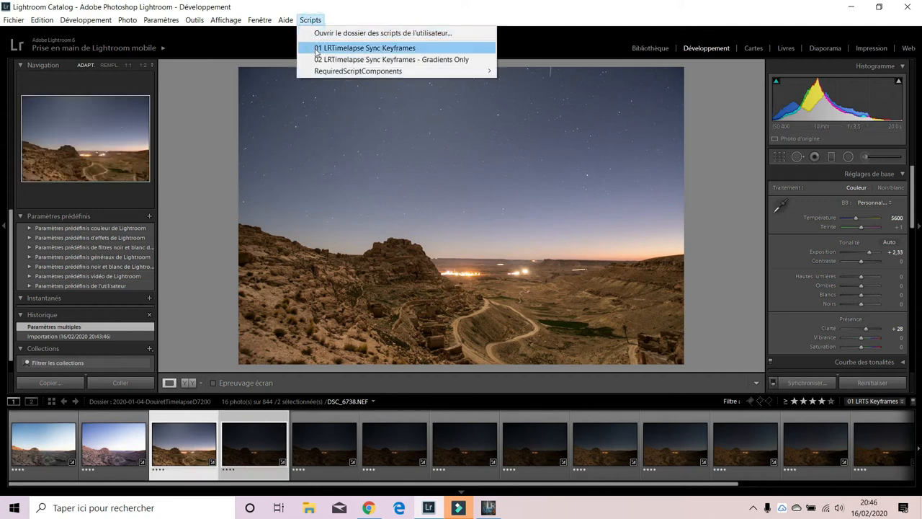
pyautogui.click(315, 49)
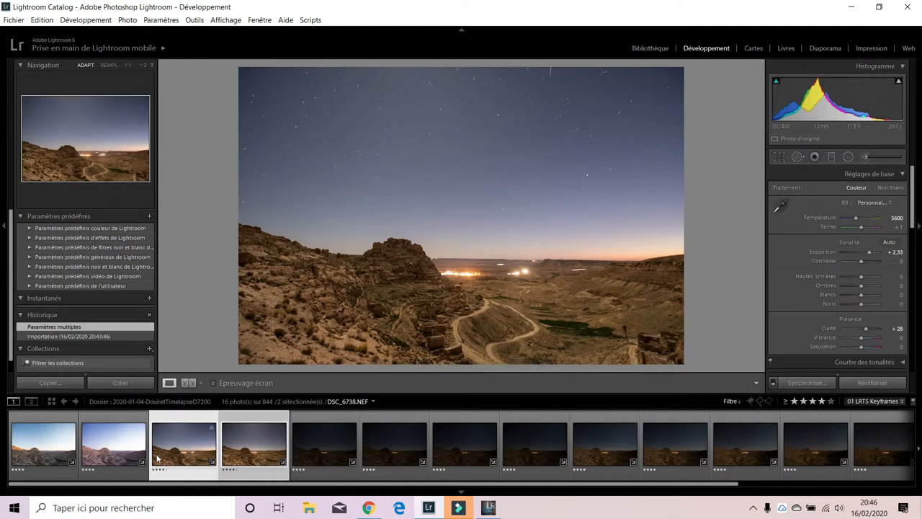
pyautogui.click(124, 455)
pyautogui.click(175, 454)
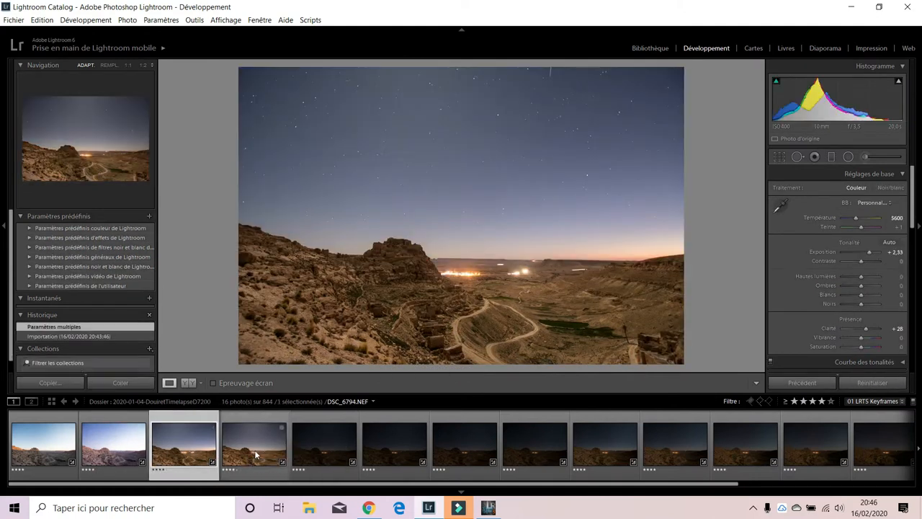
# Sync the fourth keyframe's settings to the fifth with 01 LRTimelapse Sync Keyframes, and compare the fifth keyframe with the third.
pyautogui.click(249, 453)
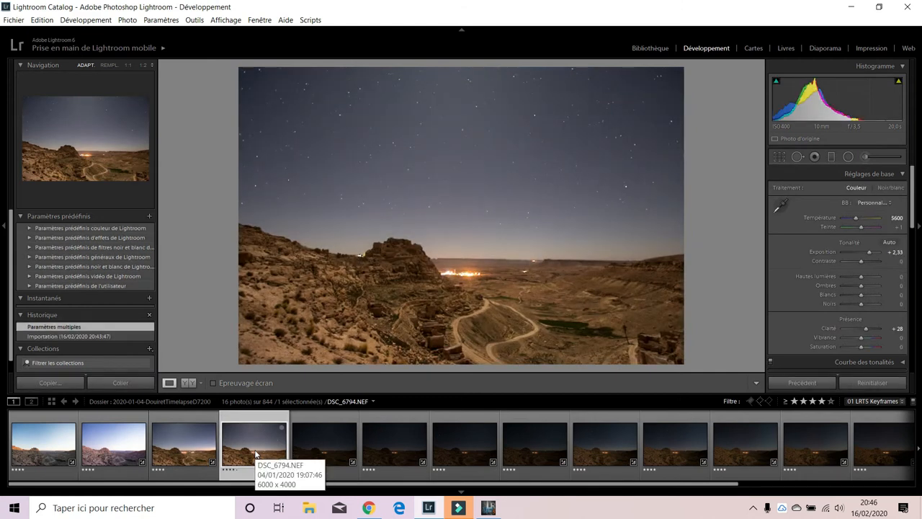
pyautogui.keyDown('ctrl'); pyautogui.click(311, 458); pyautogui.keyUp('ctrl')
pyautogui.click(310, 19)
pyautogui.click(319, 44)
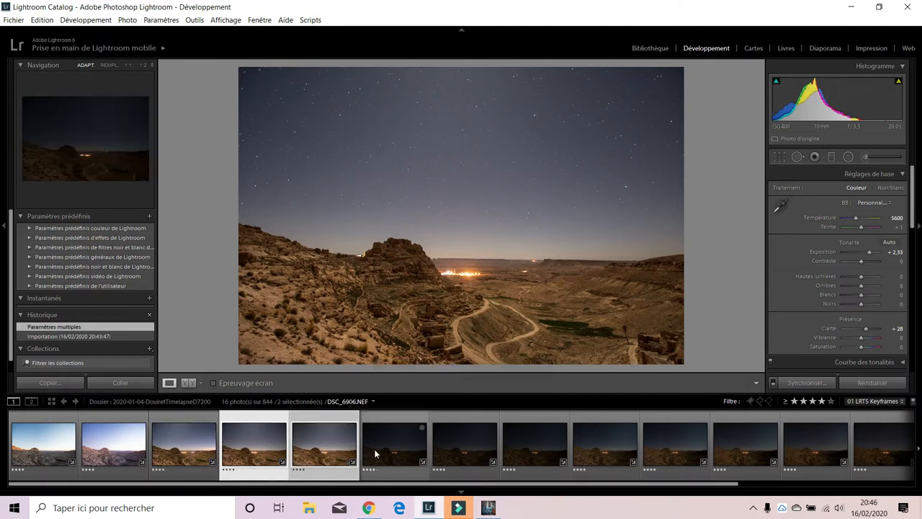
pyautogui.click(330, 452)
pyautogui.click(184, 457)
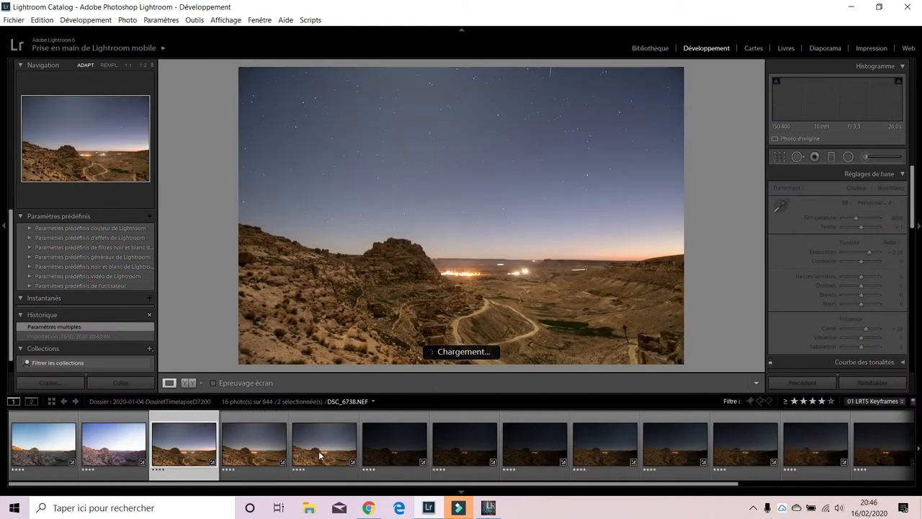
# Sync the fifth keyframe's settings to the sixth with 01 LRTimelapse Sync Keyframes, and review the fifth keyframe.
pyautogui.click(324, 453)
pyautogui.keyDown('shift'); pyautogui.click(391, 457); pyautogui.keyUp('shift')
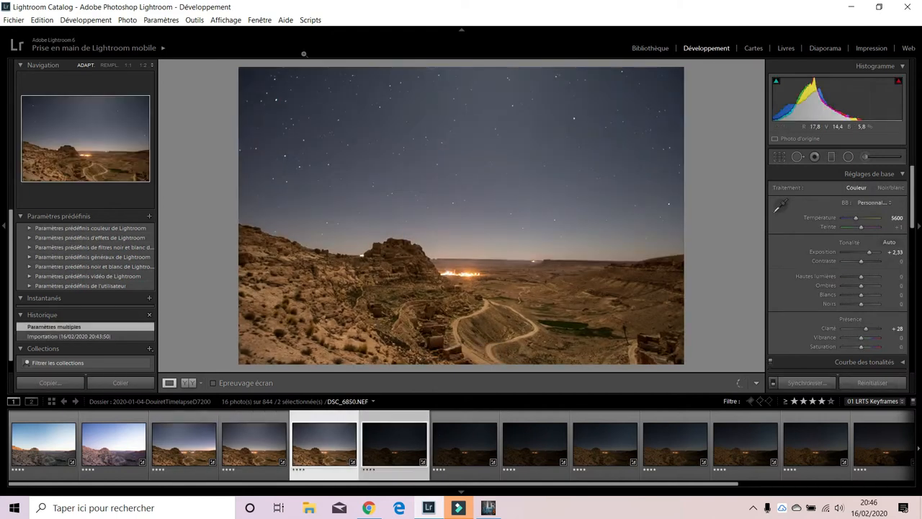
pyautogui.click(310, 19)
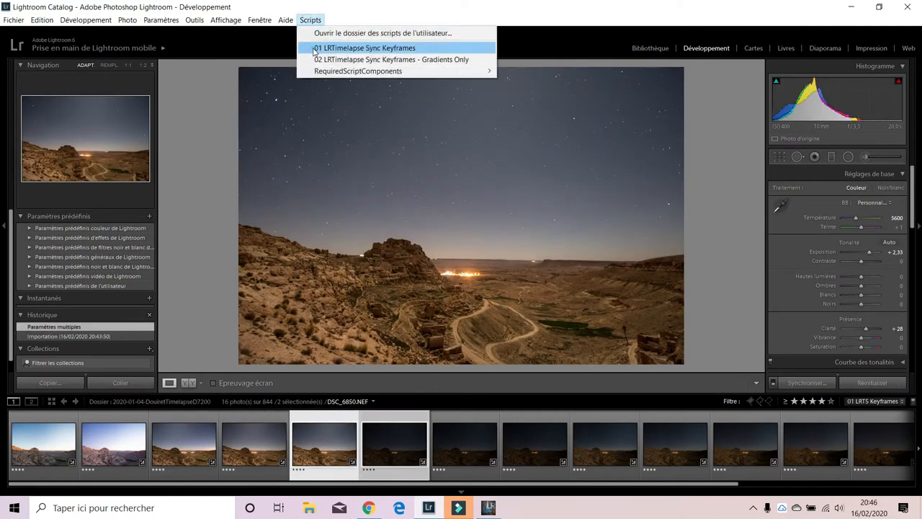
pyautogui.click(313, 47)
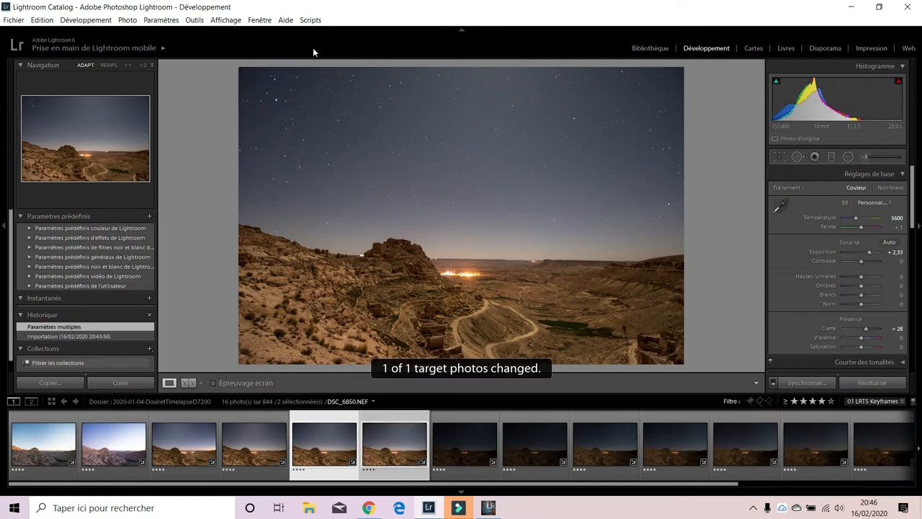
pyautogui.press('Left')
pyautogui.click(313, 449)
# Sync the sixth keyframe's settings to the seventh with 01 LRTimelapse Sync Keyframes, and compare the fifth and sixth keyframes.
pyautogui.click(366, 449)
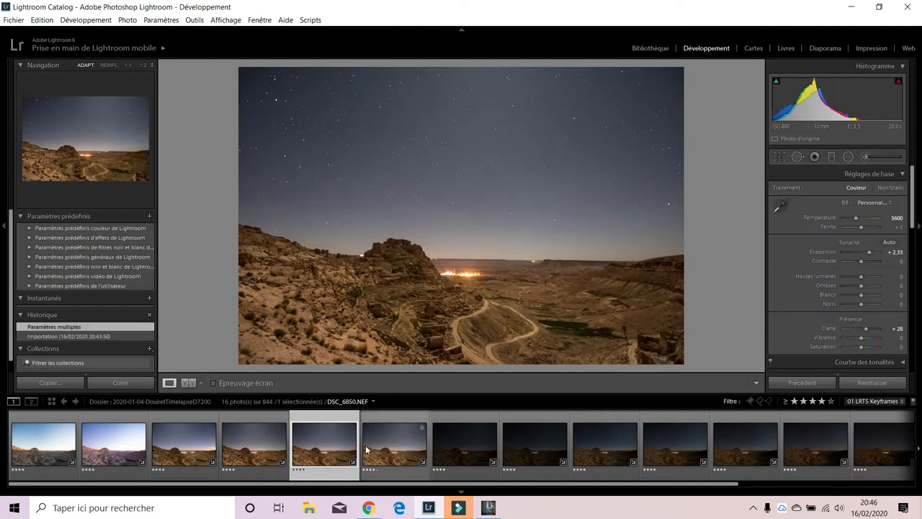
pyautogui.keyDown('ctrl'); pyautogui.click(450, 454); pyautogui.keyUp('ctrl')
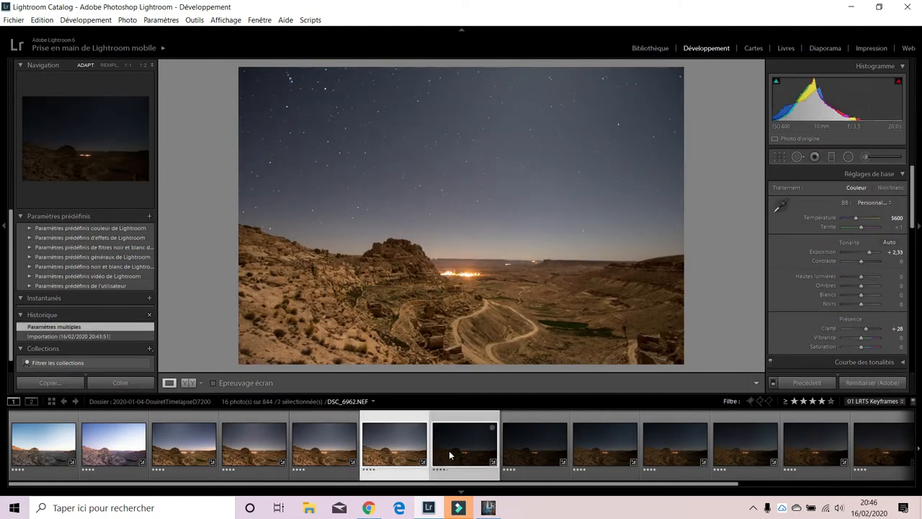
pyautogui.click(306, 21)
pyautogui.click(312, 47)
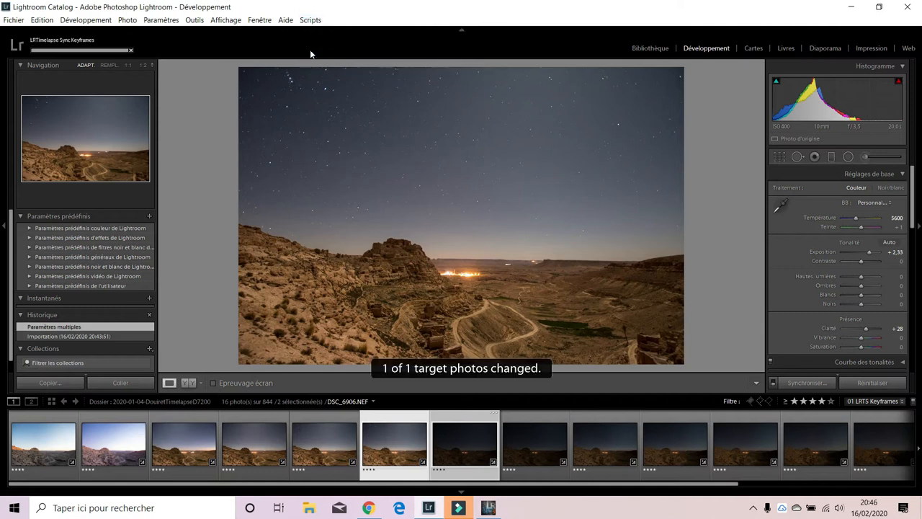
pyautogui.click(324, 443)
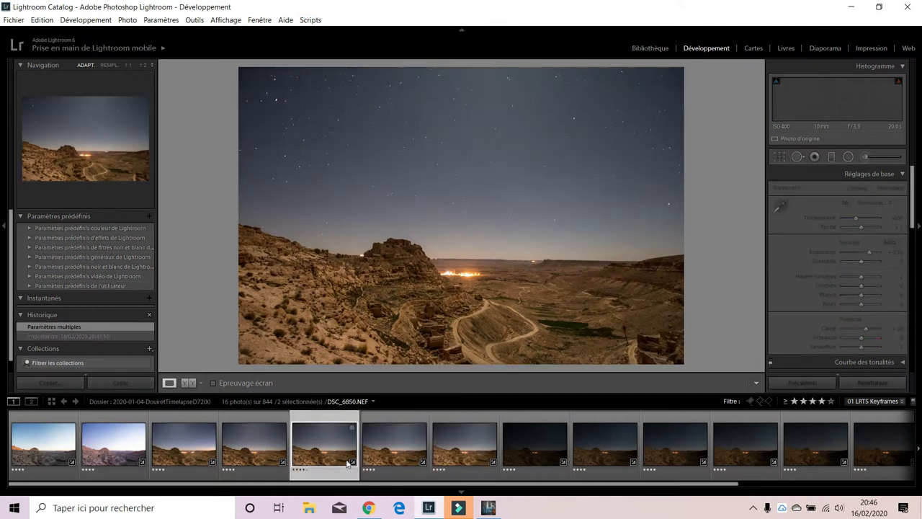
pyautogui.click(381, 462)
# Sync the seventh keyframe's settings to the eighth with 01 LRTimelapse Sync Keyframes, and view the sixth and seventh keyframes again.
pyautogui.click(464, 461)
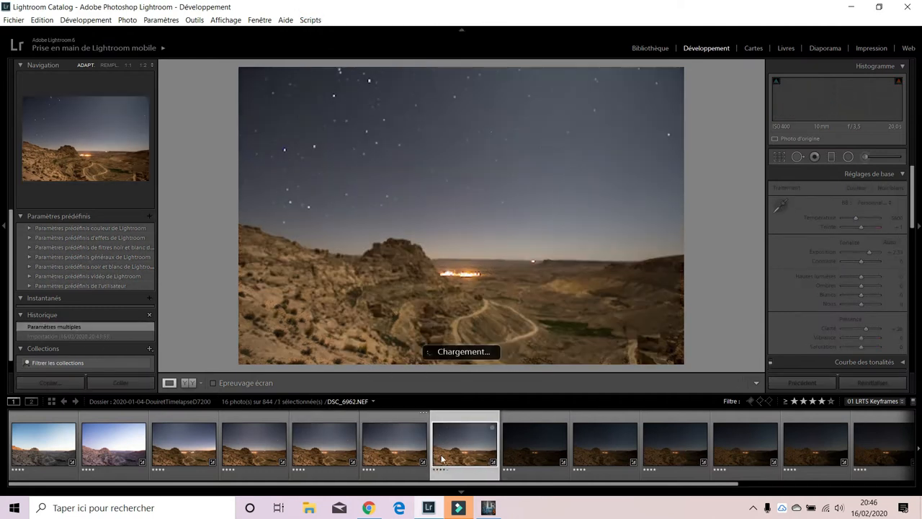
pyautogui.keyDown('ctrl'); pyautogui.click(528, 464); pyautogui.keyUp('ctrl')
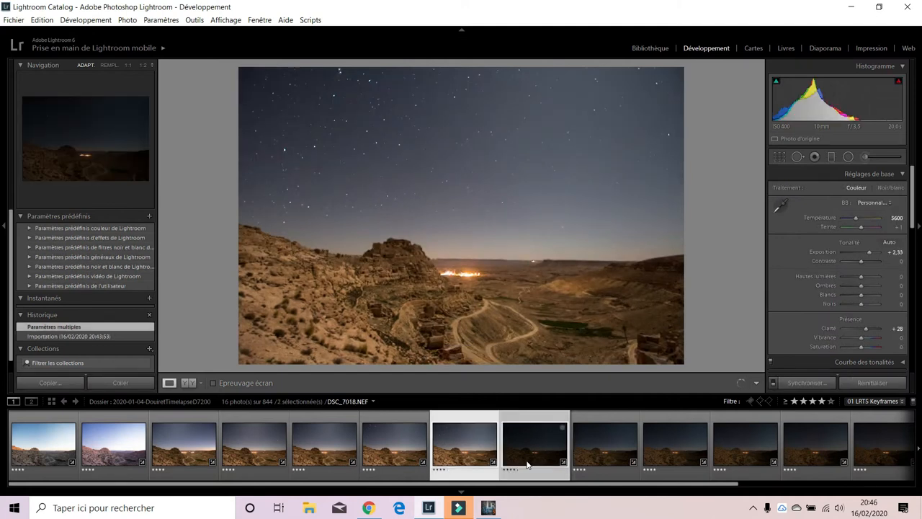
pyautogui.click(309, 21)
pyautogui.click(311, 46)
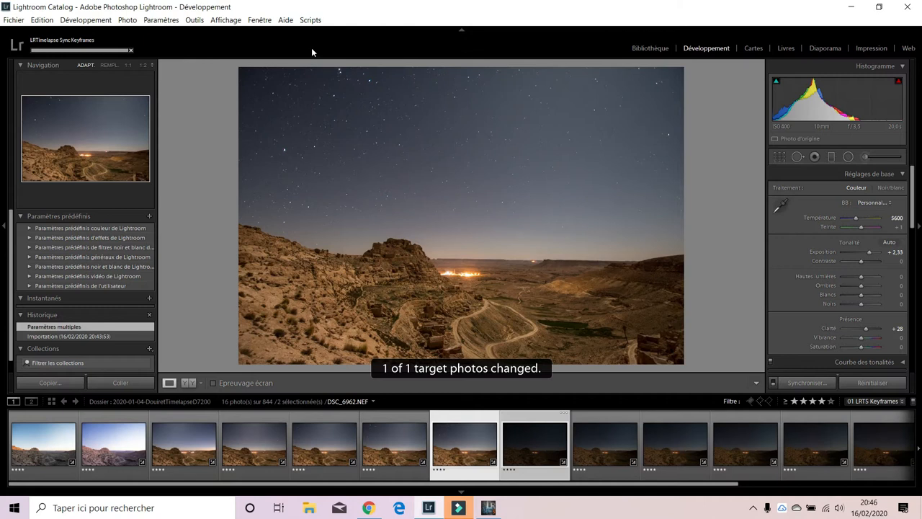
pyautogui.click(424, 465)
pyautogui.click(464, 461)
# Sync the eighth keyframe's settings to the ninth with 01 LRTimelapse Sync Keyframes, and compare the ninth keyframe with the eighth.
pyautogui.click(524, 458)
pyautogui.keyDown('shift'); pyautogui.click(606, 455); pyautogui.keyUp('shift')
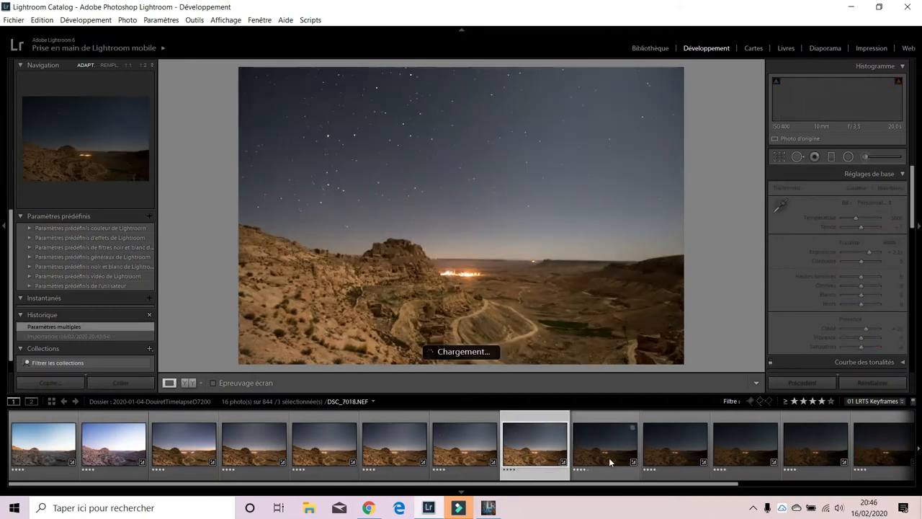
pyautogui.click(303, 20)
pyautogui.click(315, 46)
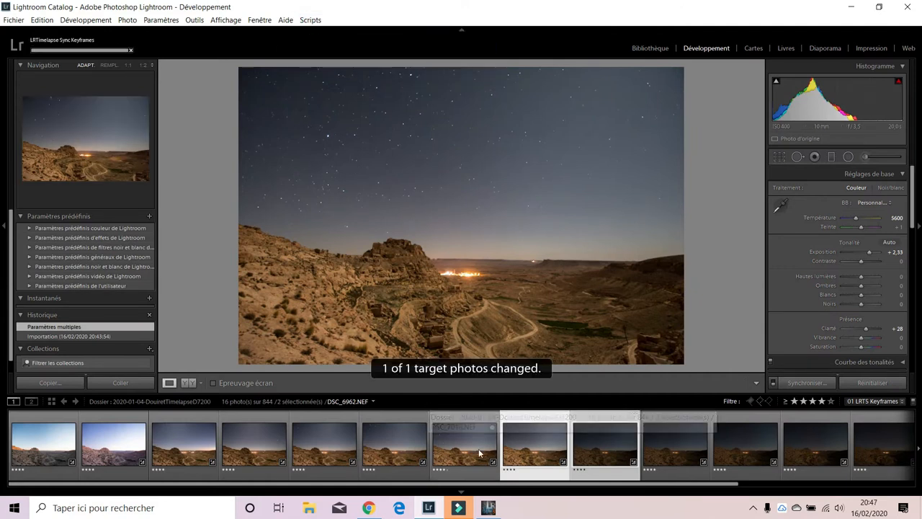
pyautogui.click(524, 459)
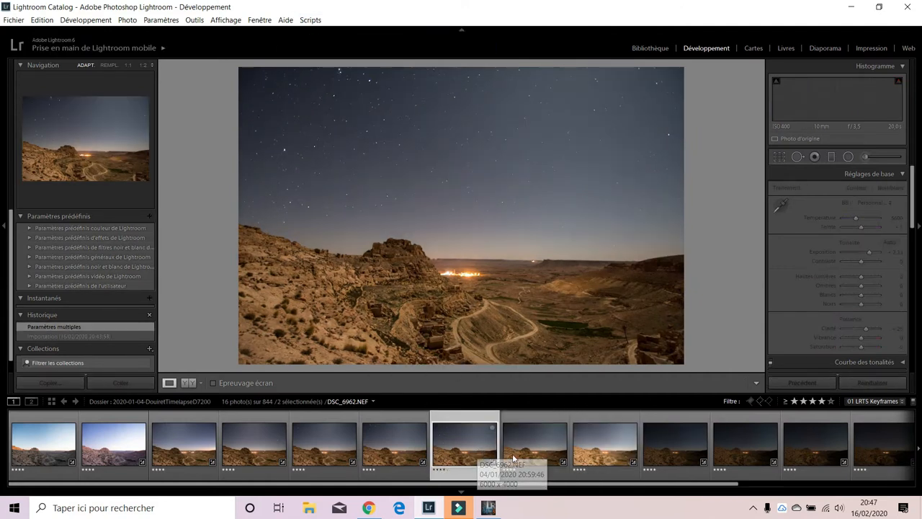
pyautogui.click(604, 457)
pyautogui.click(557, 455)
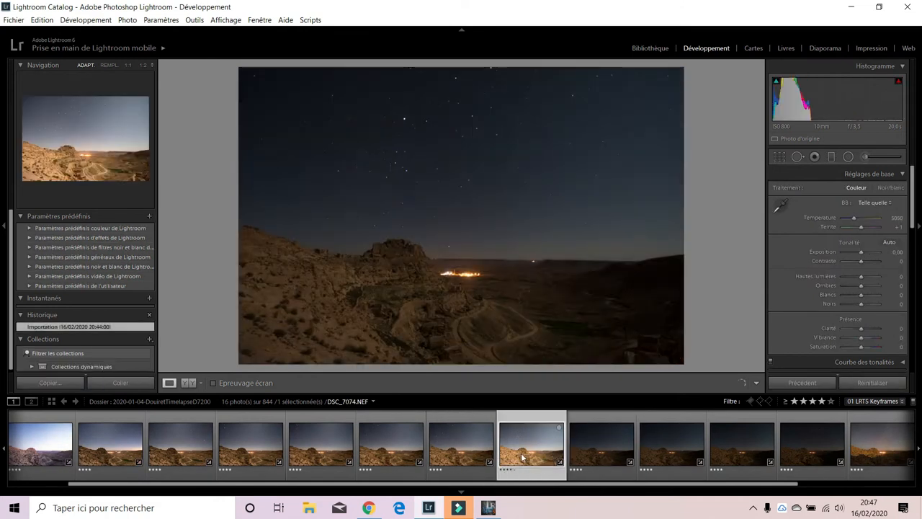
pyautogui.click(462, 459)
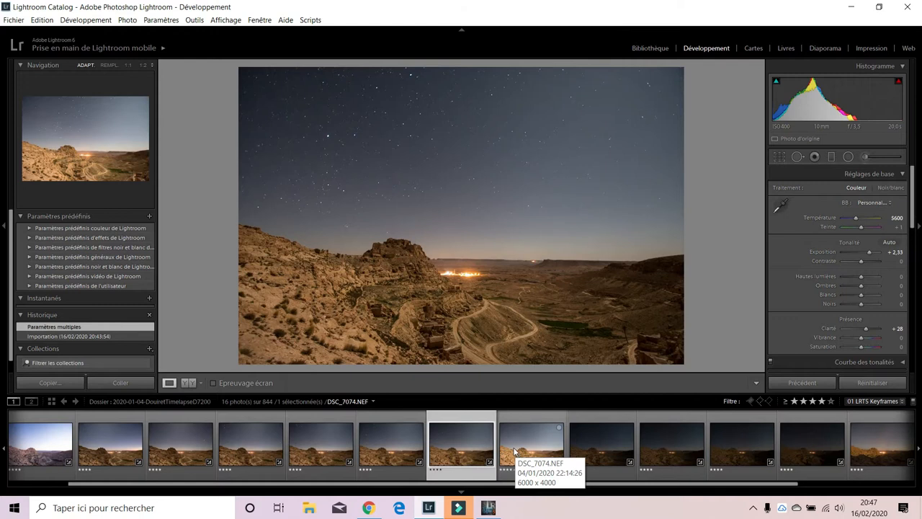
# Set the ninth keyframe's exposure to +1.00, and view the seventh and eighth keyframes for comparison.
pyautogui.click(514, 451)
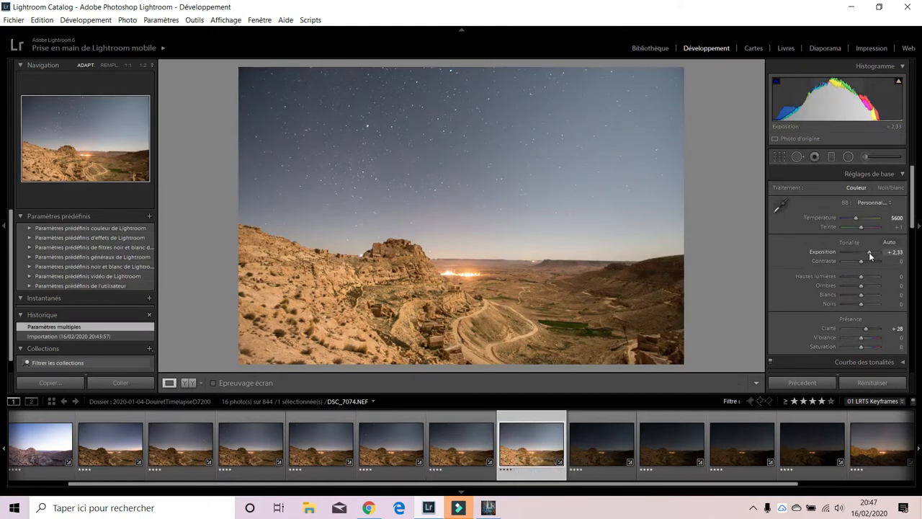
pyautogui.moveTo(869, 252); pyautogui.dragTo(865, 253)
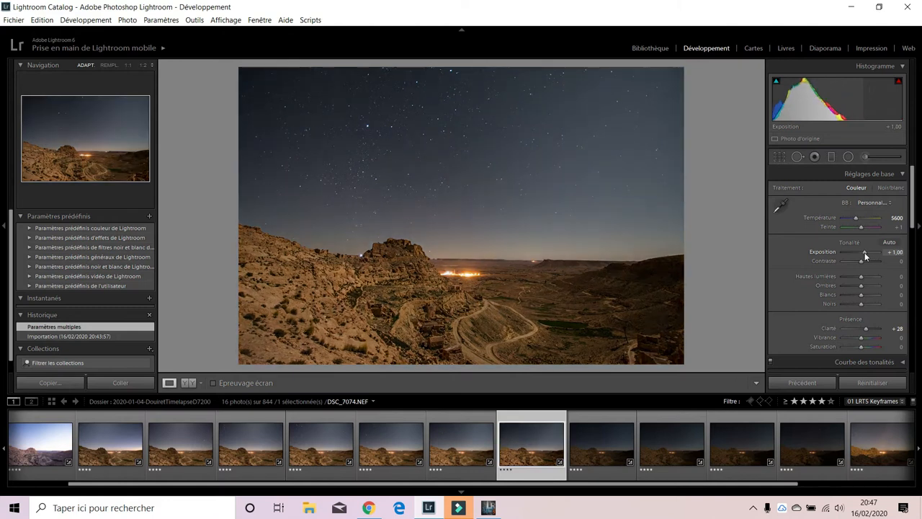
pyautogui.click(413, 459)
pyautogui.click(454, 458)
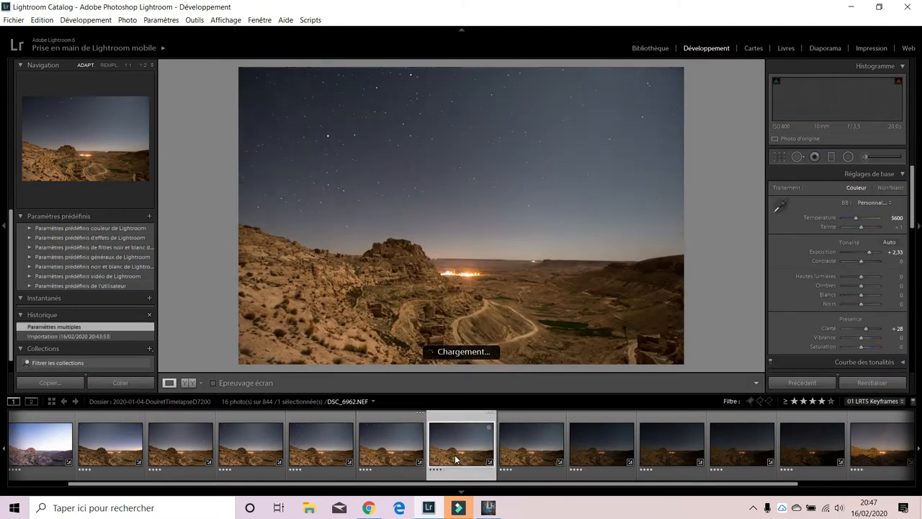
# Sync the ninth keyframe's settings to the tenth with 01 LRTimelapse Sync Keyframes, and review the eighth and ninth keyframes.
pyautogui.click(508, 456)
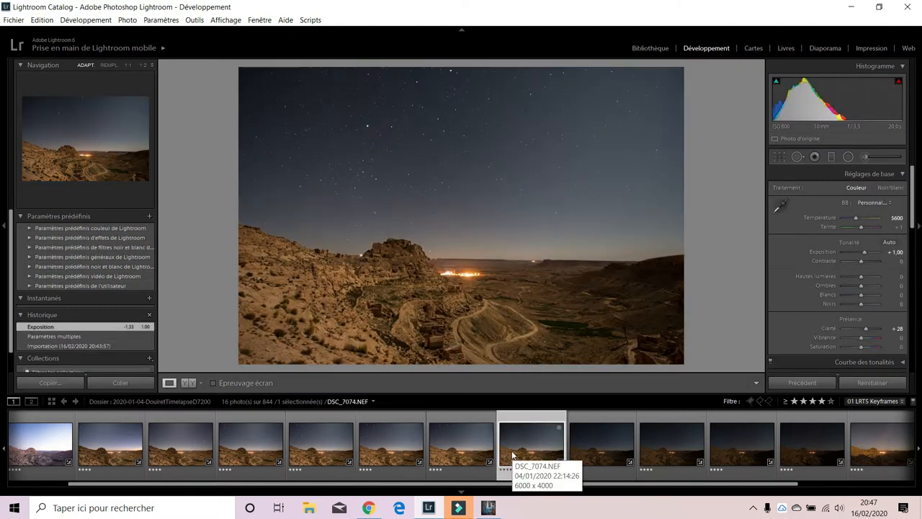
pyautogui.keyDown('ctrl'); pyautogui.click(599, 448); pyautogui.keyUp('ctrl')
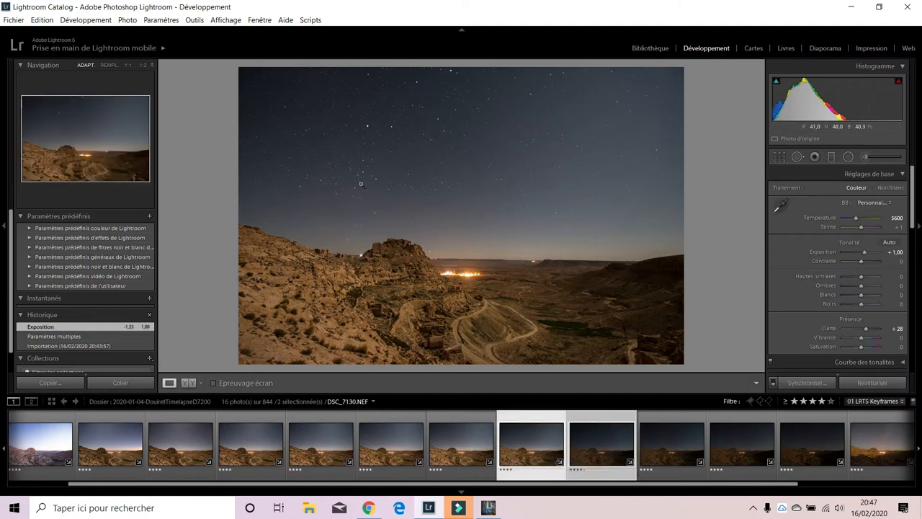
pyautogui.click(310, 20)
pyautogui.click(317, 46)
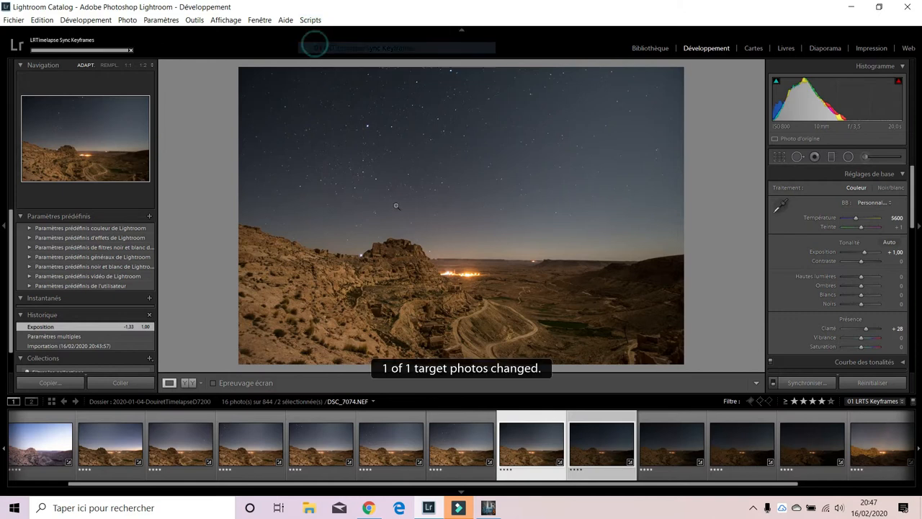
pyautogui.click(480, 468)
pyautogui.click(531, 462)
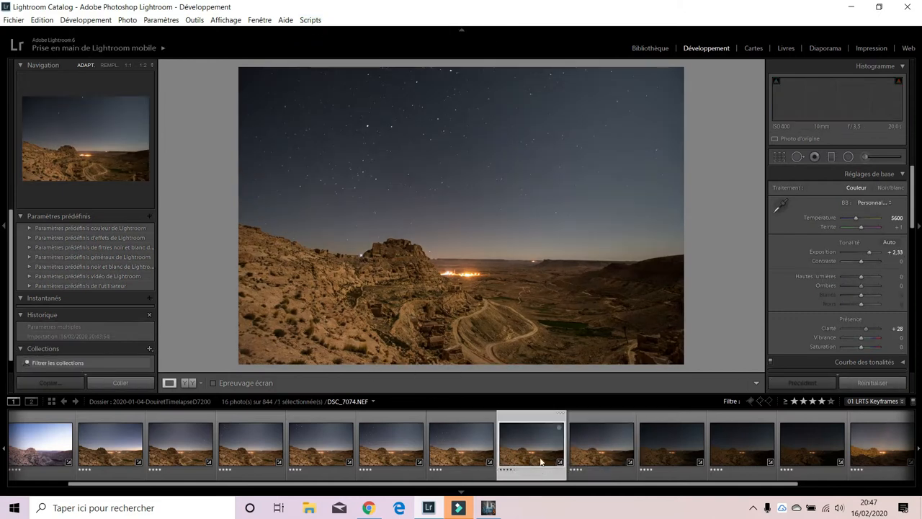
# Sync the tenth keyframe's settings to the eleventh with 01 LRTimelapse Sync Keyframes, and compare the ninth, tenth and eleventh keyframes.
pyautogui.click(594, 461)
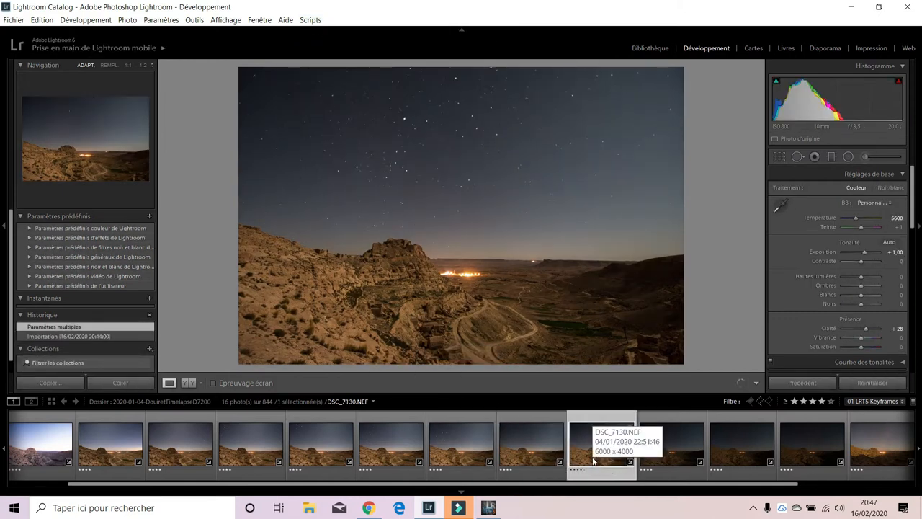
pyautogui.keyDown('shift'); pyautogui.click(664, 458); pyautogui.keyUp('shift')
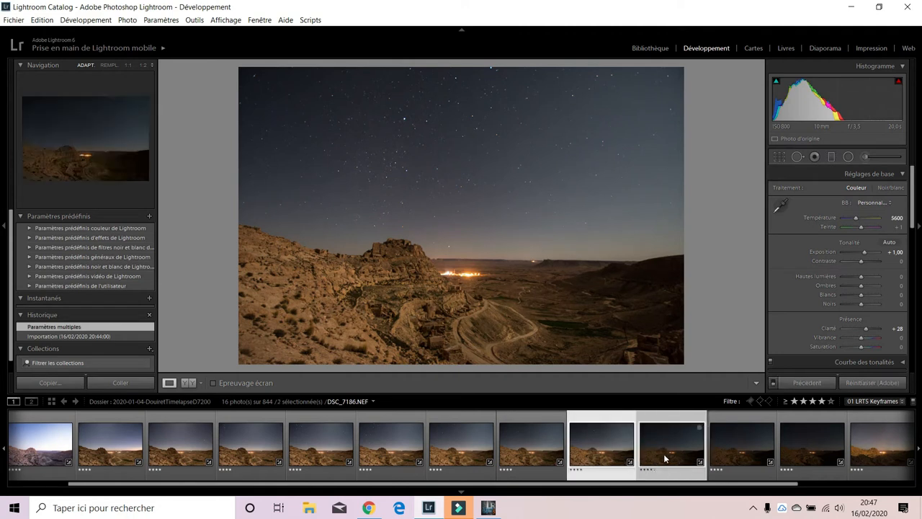
pyautogui.click(310, 19)
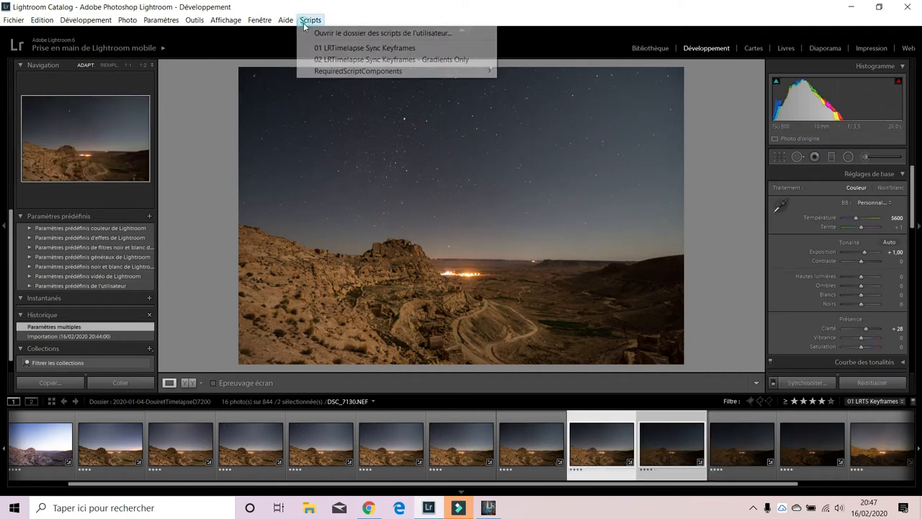
pyautogui.click(315, 48)
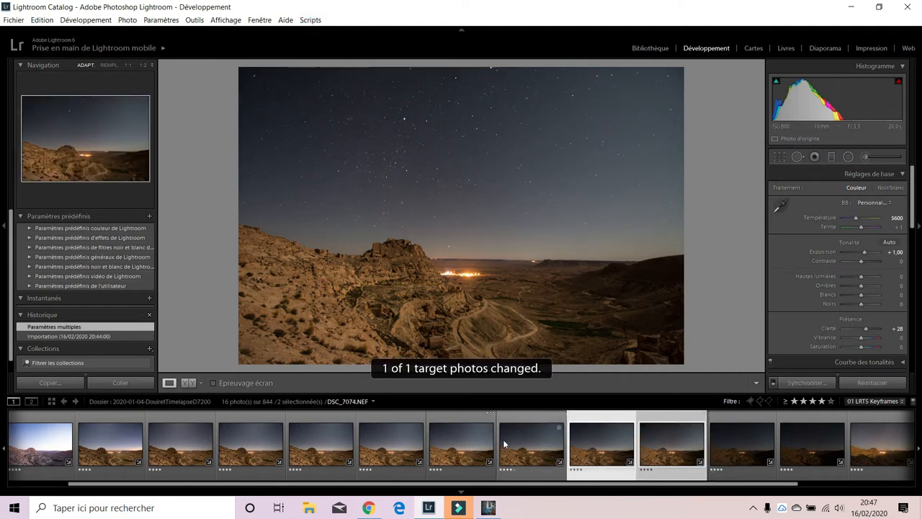
pyautogui.click(517, 452)
pyautogui.click(591, 451)
pyautogui.click(655, 452)
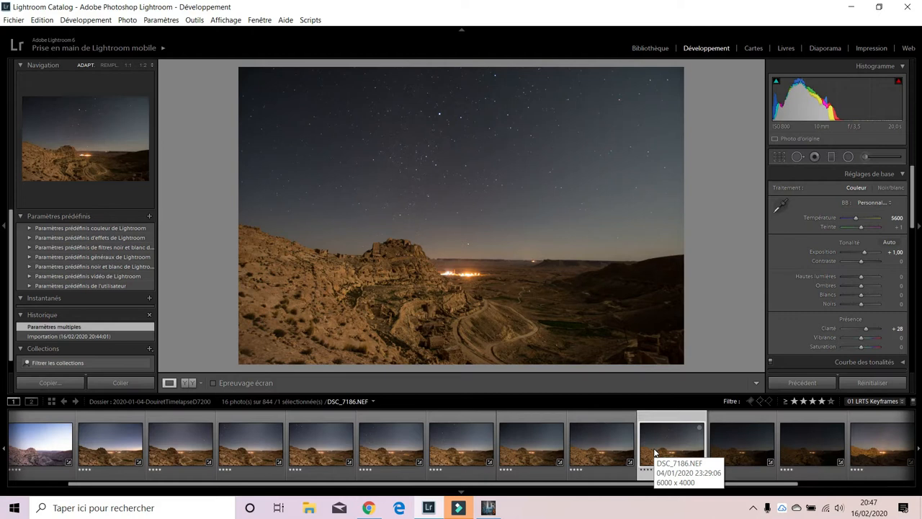
pyautogui.click(618, 447)
# Sync the eleventh keyframe's settings to the twelfth with 01 LRTimelapse Sync Keyframes, and view the tenth and eleventh keyframes again.
pyautogui.click(671, 451)
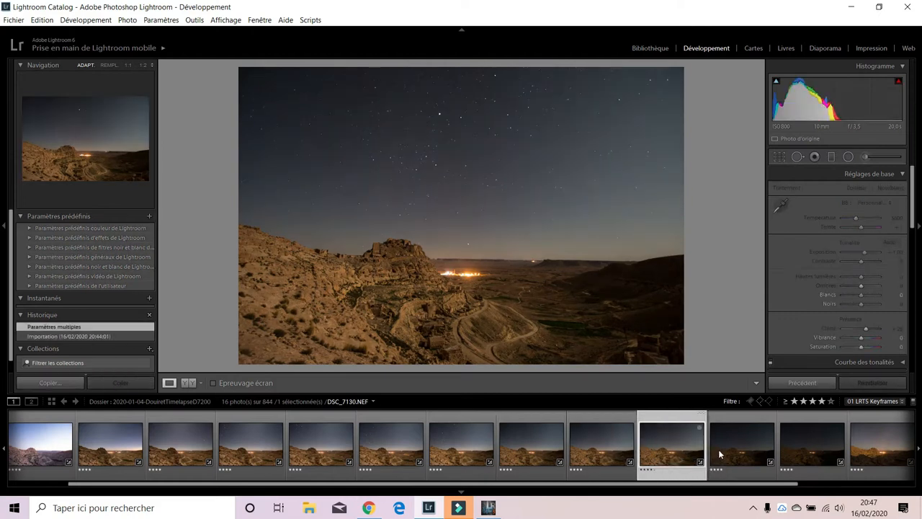
pyautogui.keyDown('ctrl'); pyautogui.click(724, 454); pyautogui.keyUp('ctrl')
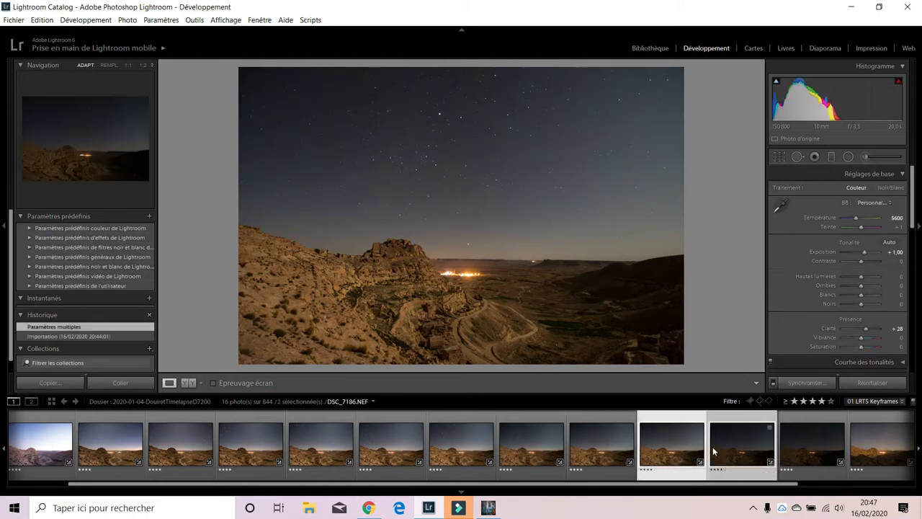
pyautogui.click(310, 20)
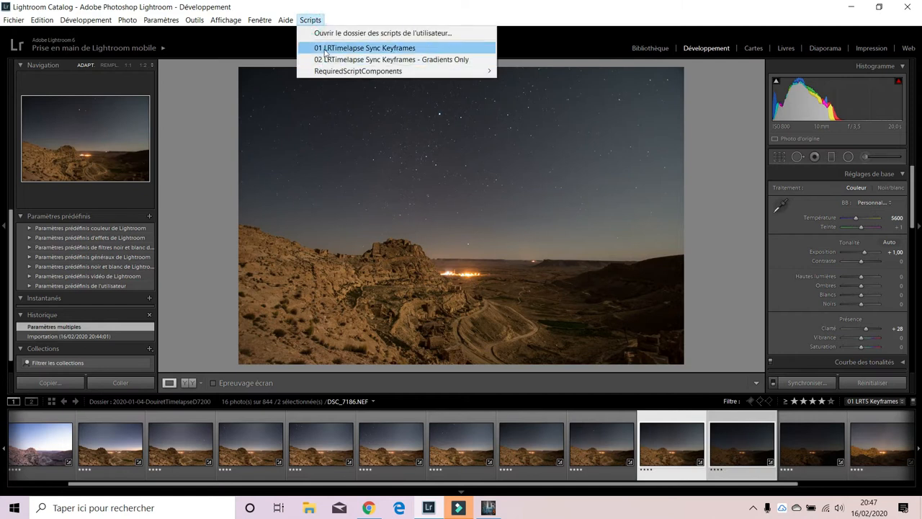
pyautogui.click(325, 49)
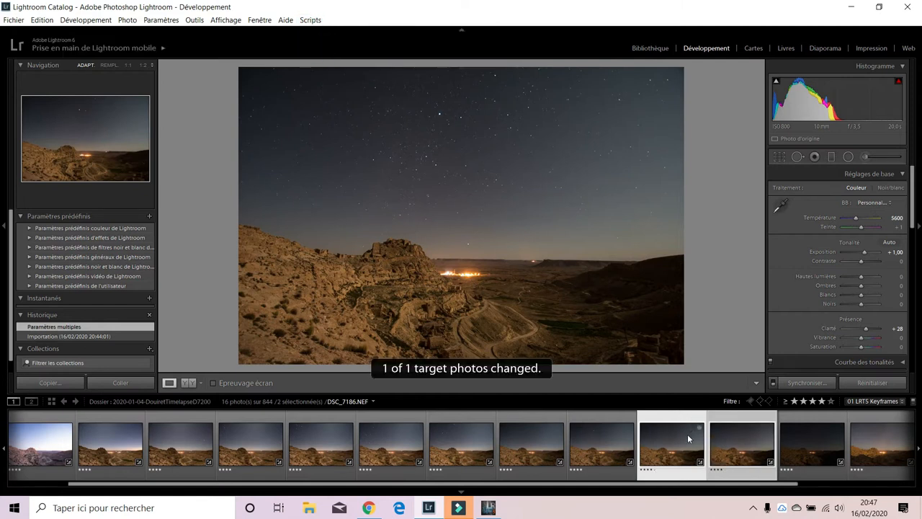
pyautogui.click(617, 450)
pyautogui.click(687, 455)
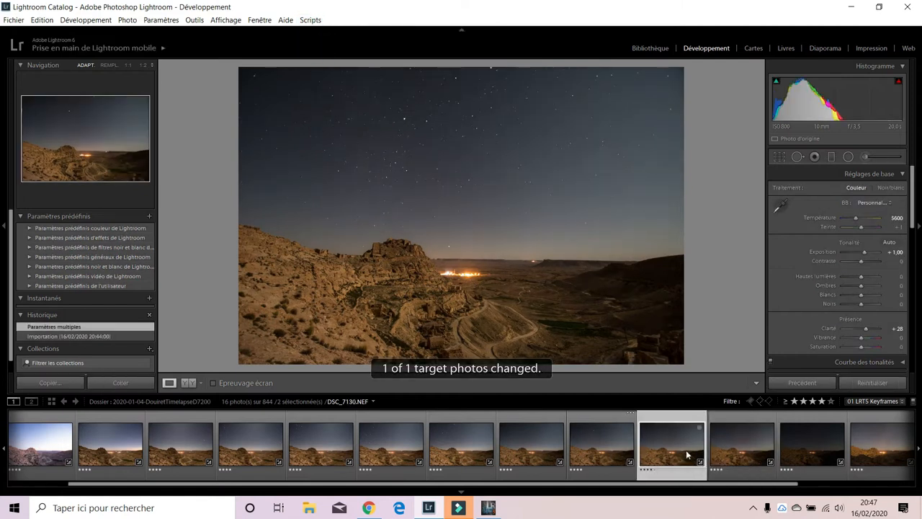
# Sync the twelfth keyframe's settings to the thirteenth with 01 LRTimelapse Sync Keyframes, and review the eleventh and twelfth keyframes.
pyautogui.click(727, 452)
pyautogui.keyDown('ctrl'); pyautogui.click(814, 449); pyautogui.keyUp('ctrl')
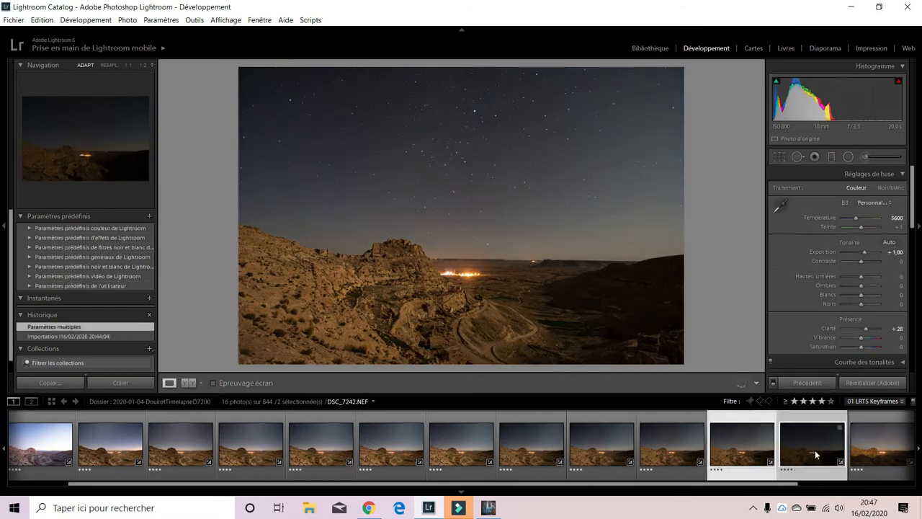
pyautogui.click(310, 20)
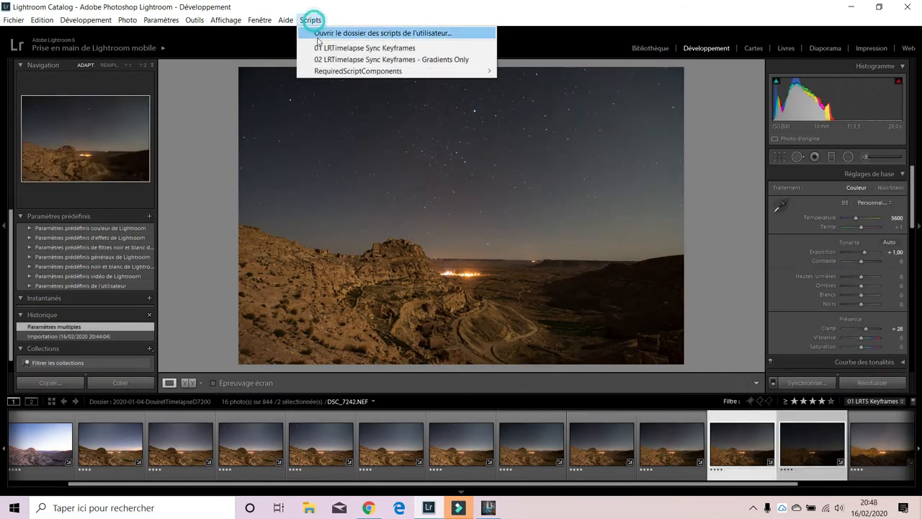
pyautogui.click(321, 49)
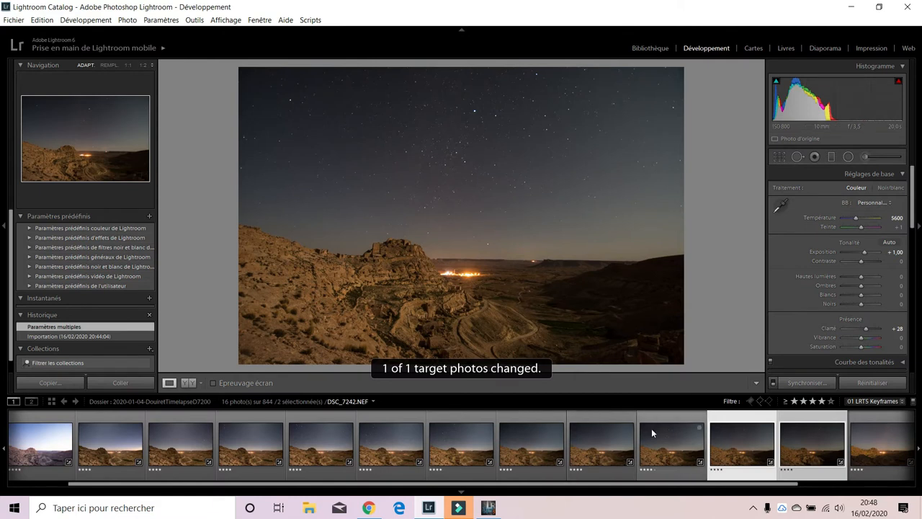
pyautogui.click(655, 441)
pyautogui.click(737, 446)
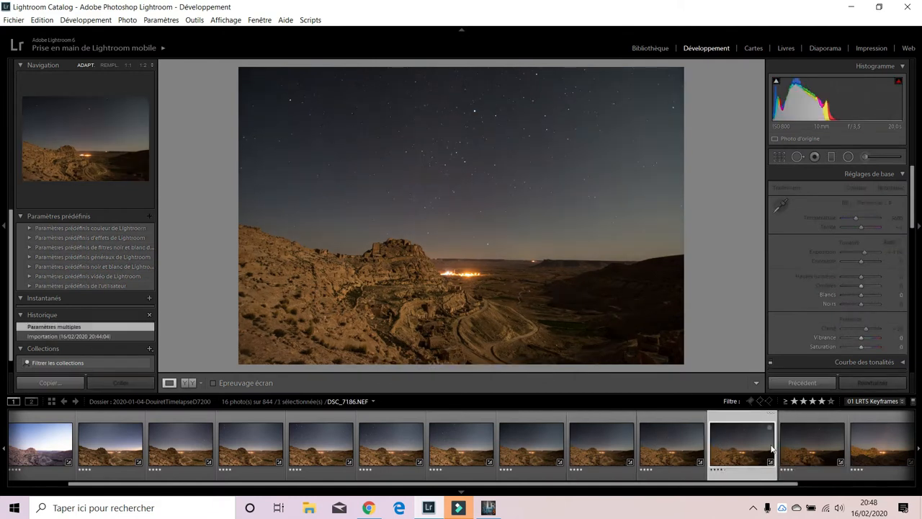
# Sync the thirteenth keyframe's settings to the fourteenth with 01 LRTimelapse Sync Keyframes, and compare the twelfth and thirteenth keyframes.
pyautogui.click(796, 450)
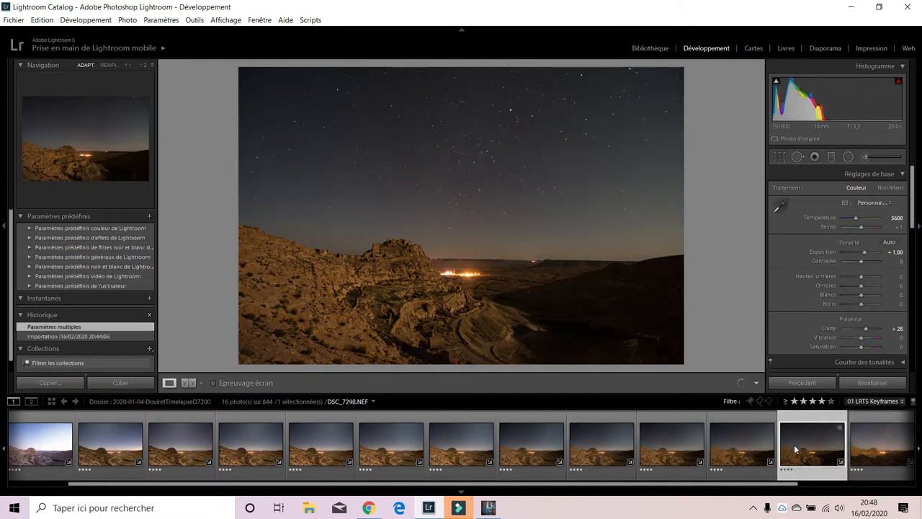
pyautogui.keyDown('ctrl'); pyautogui.click(854, 448); pyautogui.keyUp('ctrl')
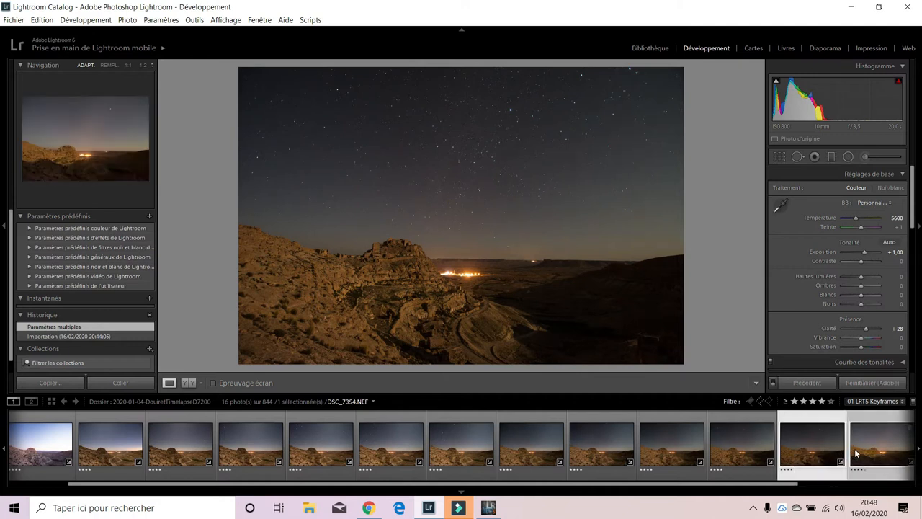
pyautogui.click(305, 21)
pyautogui.click(311, 47)
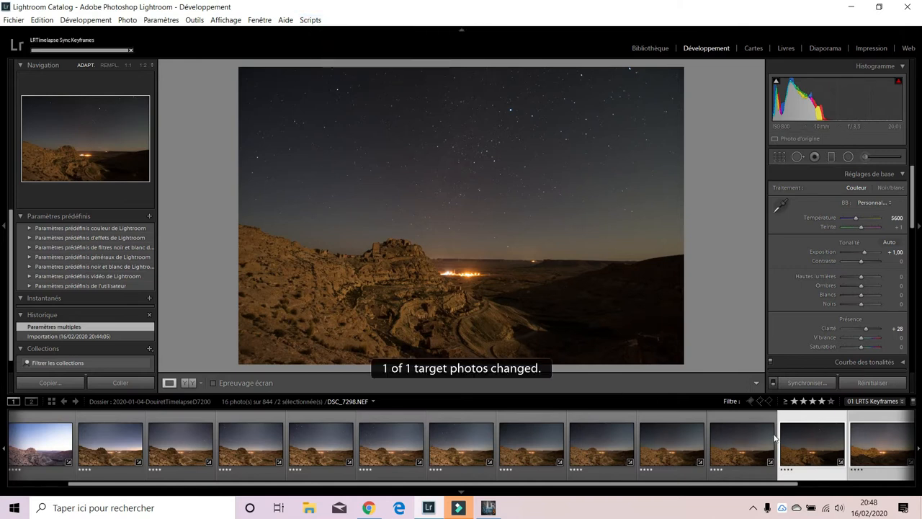
pyautogui.click(744, 448)
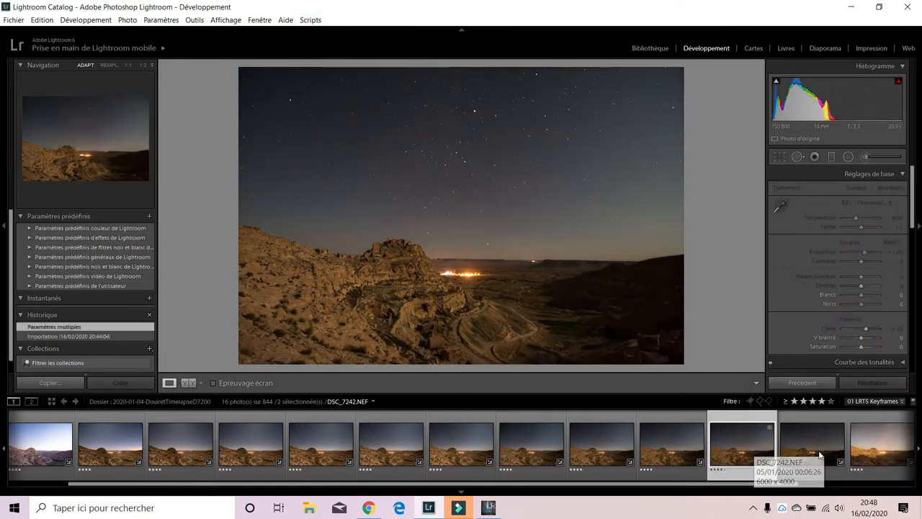
pyautogui.click(819, 452)
# Lower the fourteenth keyframe's exposure to -0.73 to match the darker keyframes before it.
pyautogui.click(882, 450)
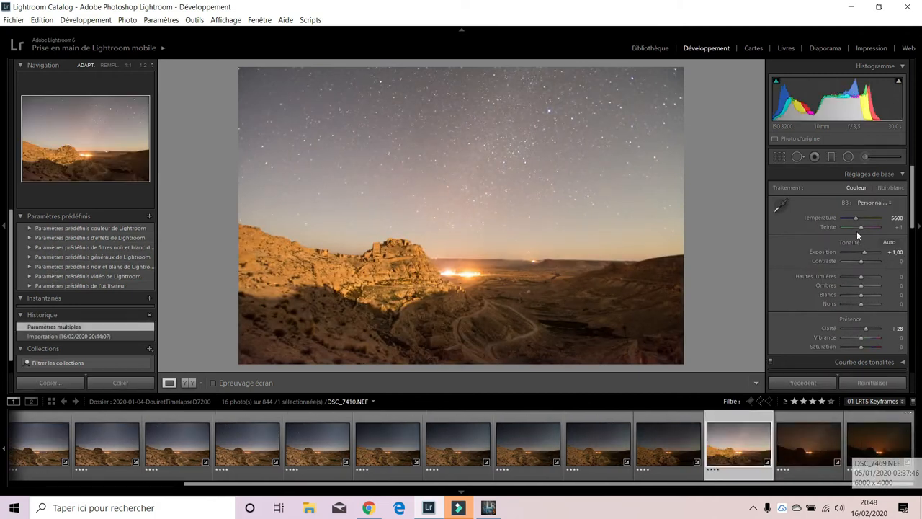
pyautogui.moveTo(863, 251); pyautogui.dragTo(858, 254)
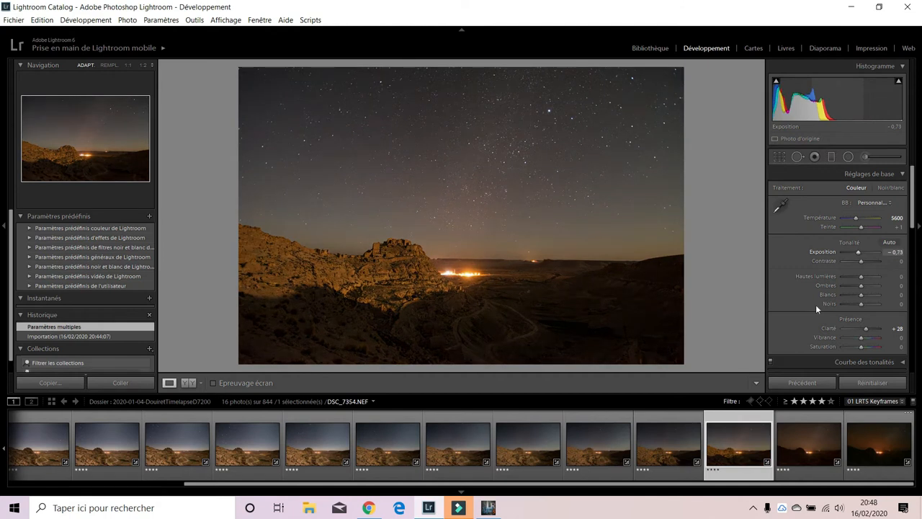
# Sync the fourteenth keyframe's settings to the fifteenth with 01 LRTimelapse Sync Keyframes, and compare the thirteenth and fourteenth keyframes.
pyautogui.click(671, 448)
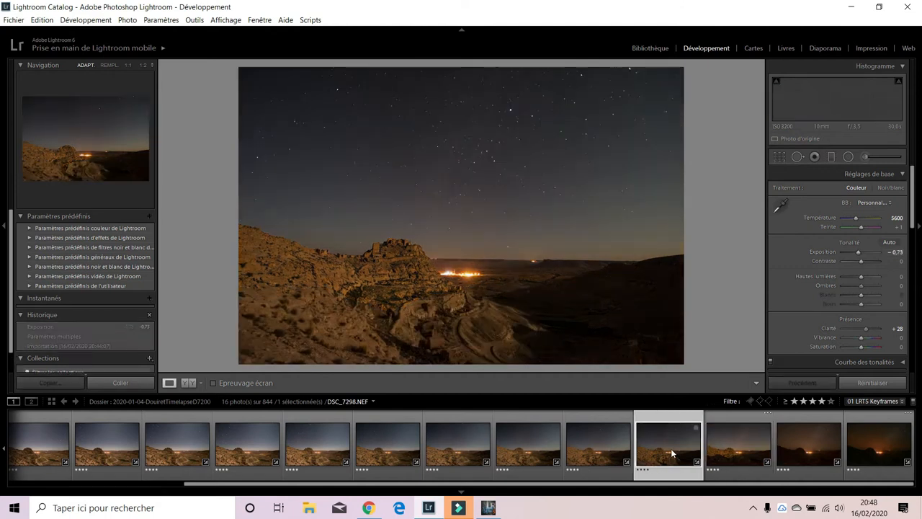
pyautogui.click(734, 453)
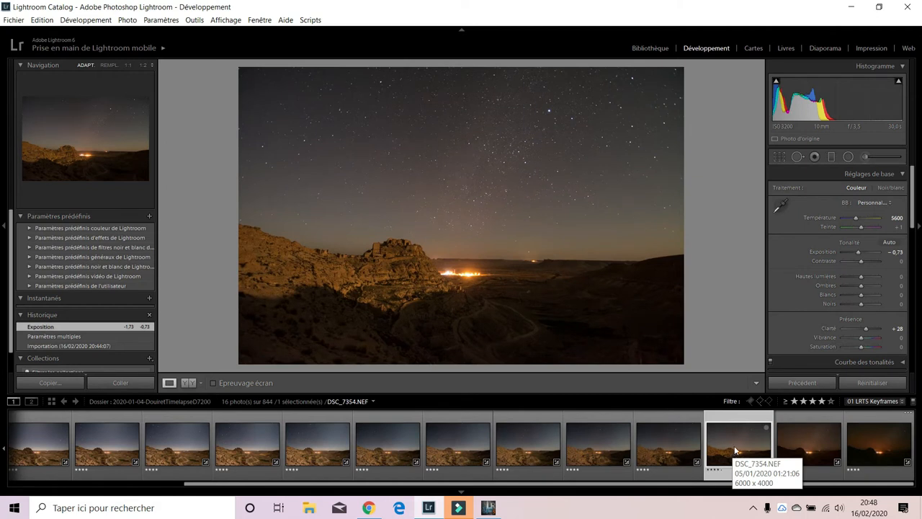
pyautogui.keyDown('ctrl'); pyautogui.click(801, 441); pyautogui.keyUp('ctrl')
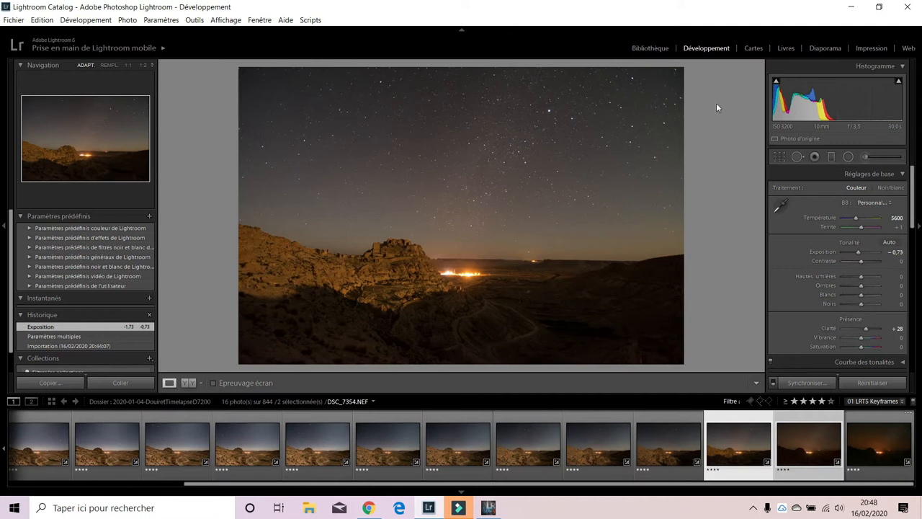
pyautogui.click(310, 19)
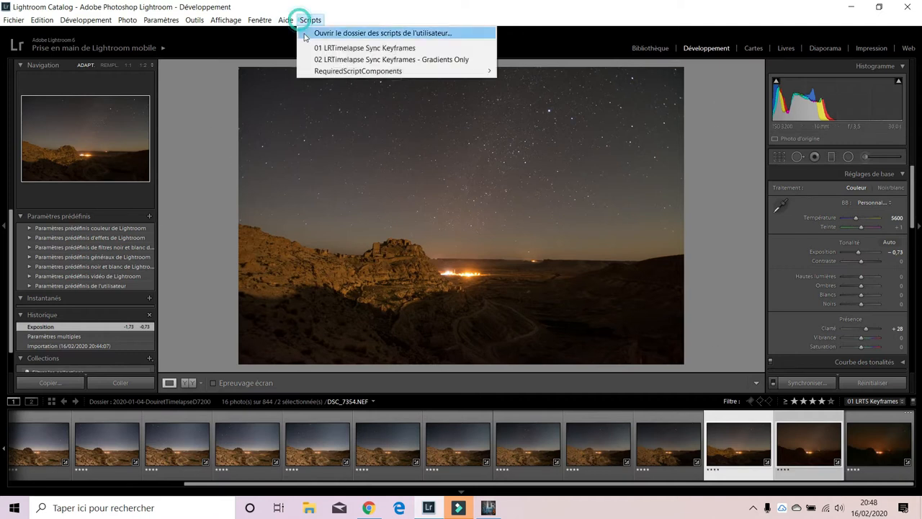
pyautogui.click(306, 47)
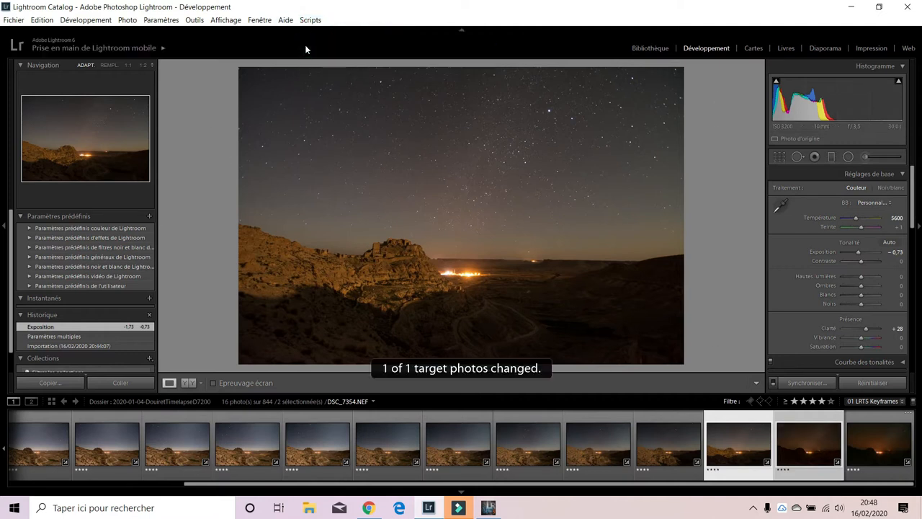
pyautogui.click(666, 447)
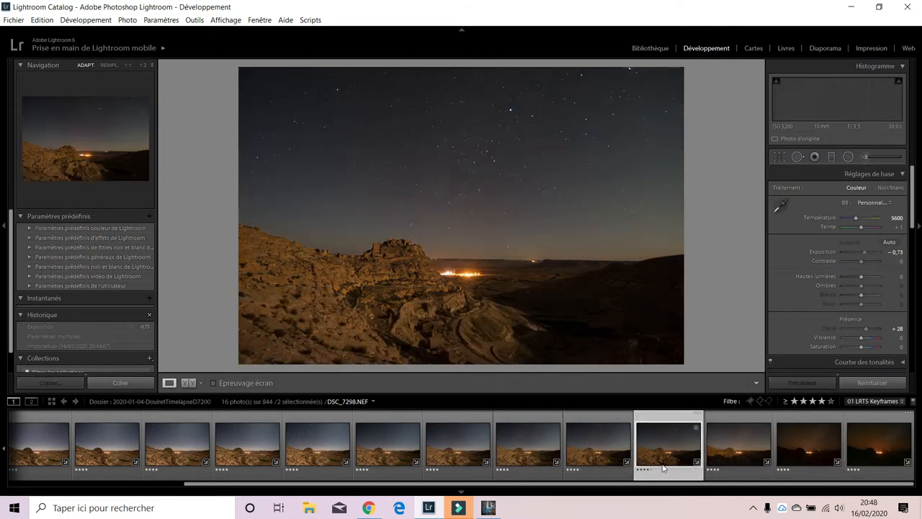
pyautogui.click(718, 466)
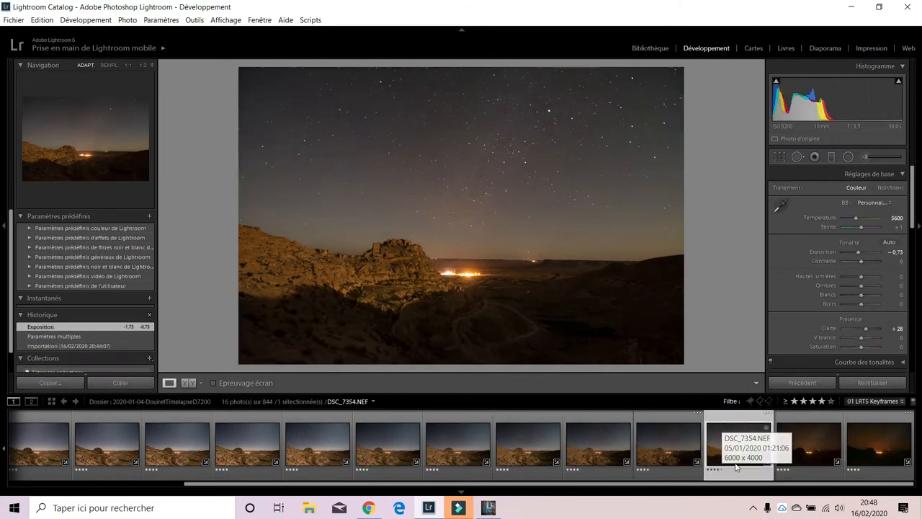
# On the fifteenth keyframe, set highlights to -81, whites to +55 and the colour temperature to 4267.
pyautogui.click(818, 464)
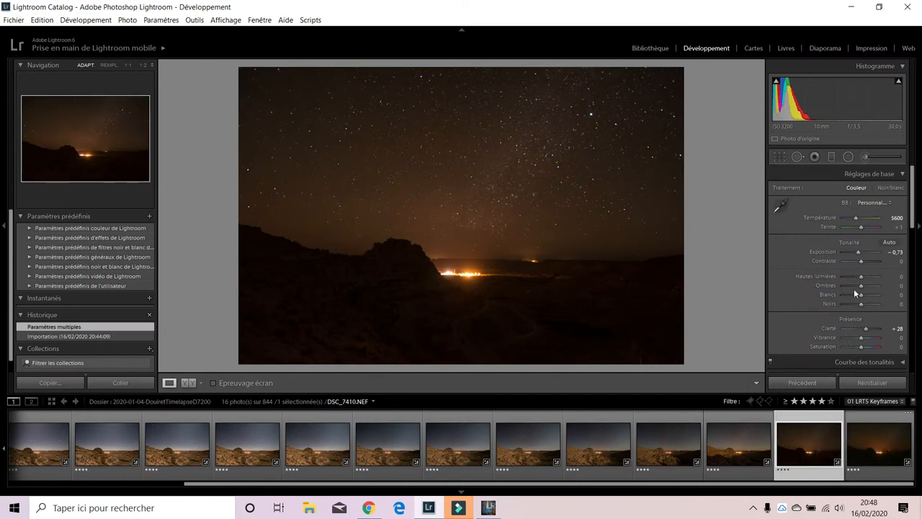
pyautogui.moveTo(859, 276); pyautogui.dragTo(847, 277)
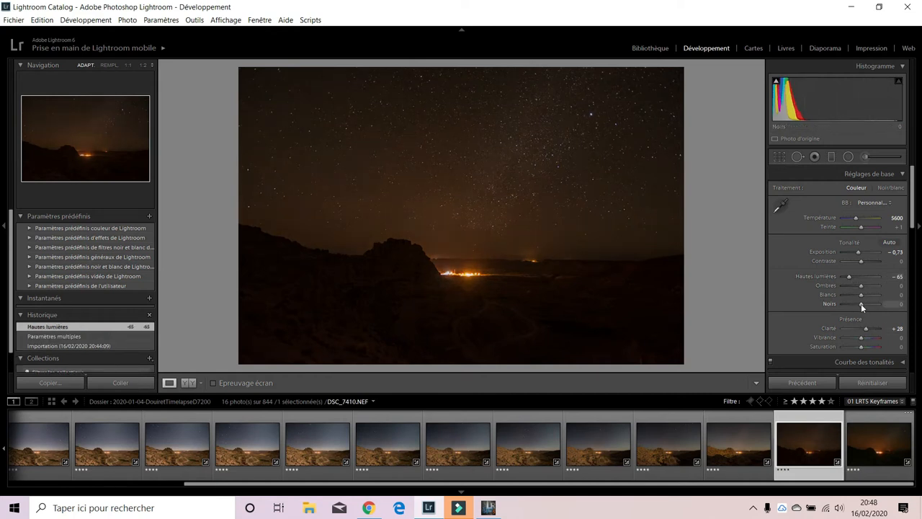
pyautogui.moveTo(866, 296)
pyautogui.mouseDown()
pyautogui.moveTo(847, 275)
pyautogui.moveTo(872, 298)
pyautogui.mouseUp()
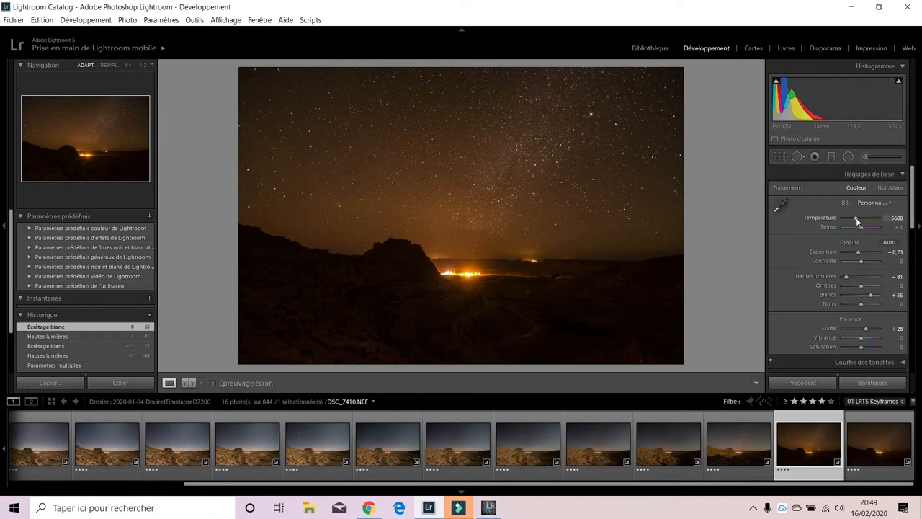
pyautogui.moveTo(856, 222); pyautogui.dragTo(852, 223)
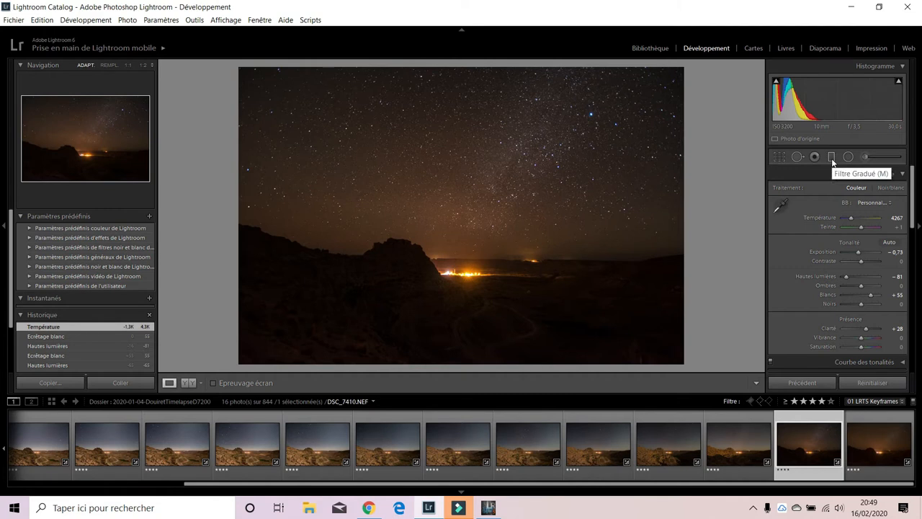
# Apply luminance noise reduction of 9 to the fifteenth keyframe while checking the stars at 1:1, and return to the full-image view.
pyautogui.click(563, 180)
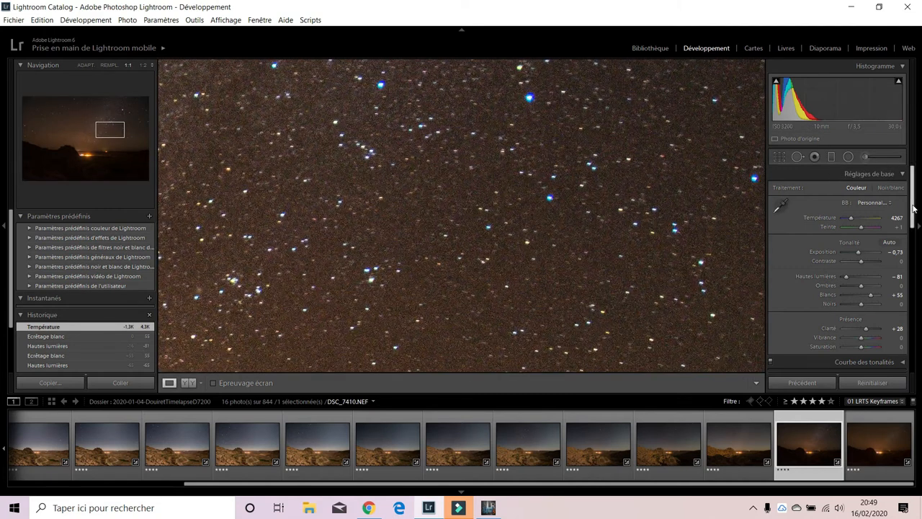
pyautogui.moveTo(914, 205); pyautogui.dragTo(915, 296)
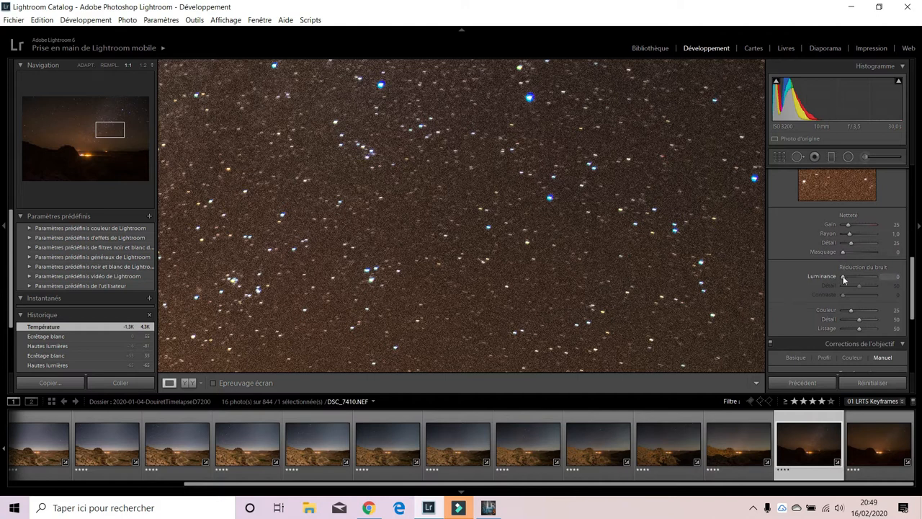
pyautogui.moveTo(848, 279); pyautogui.dragTo(851, 279)
pyautogui.press('Return')
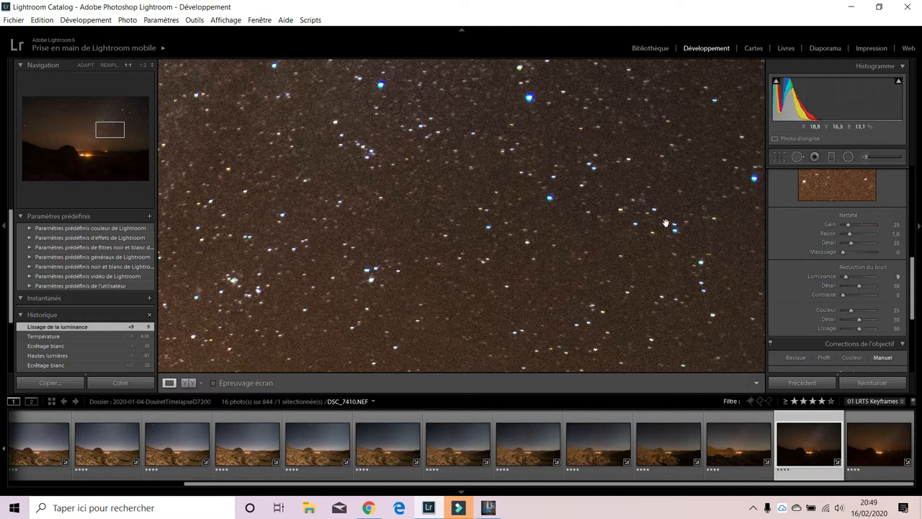
pyautogui.click(83, 66)
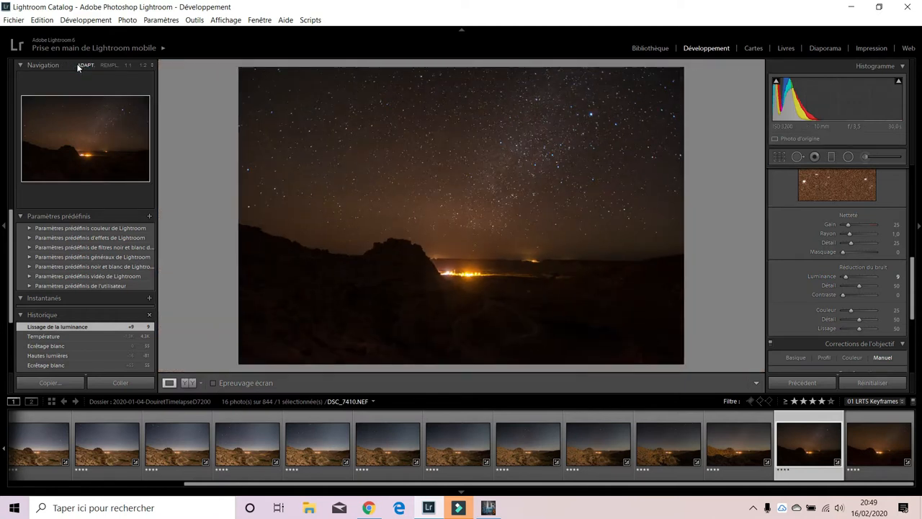
# Extend the fifteenth keyframe's second graduated filter from the top so that its lower edge reaches the dark foreground near the image's bottom.
pyautogui.click(832, 156)
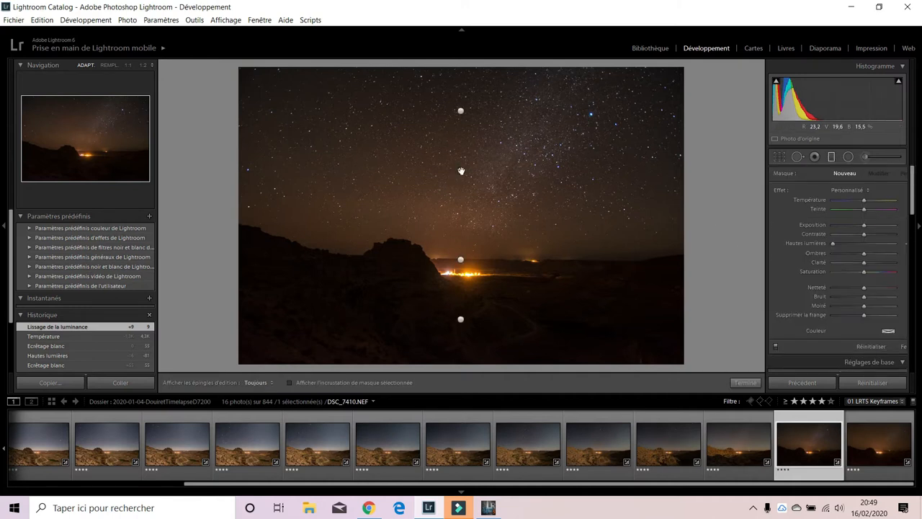
pyautogui.moveTo(461, 171)
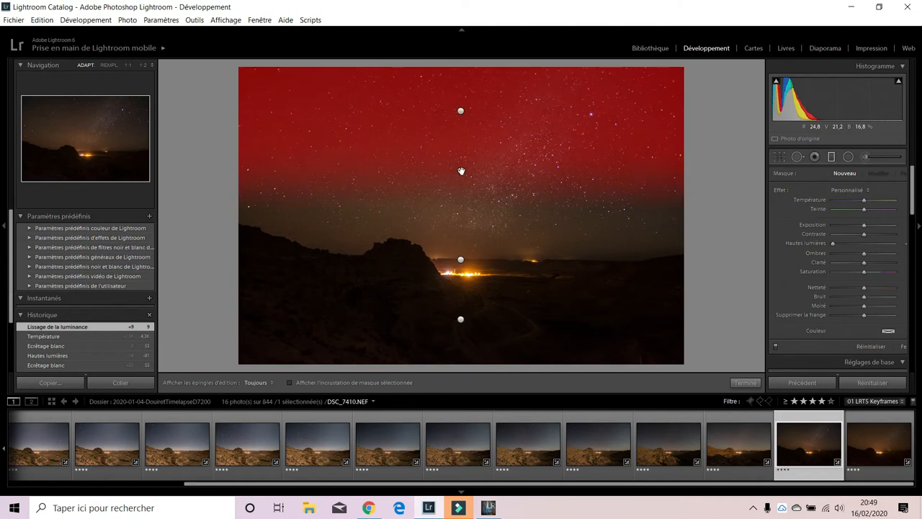
pyautogui.click(461, 171)
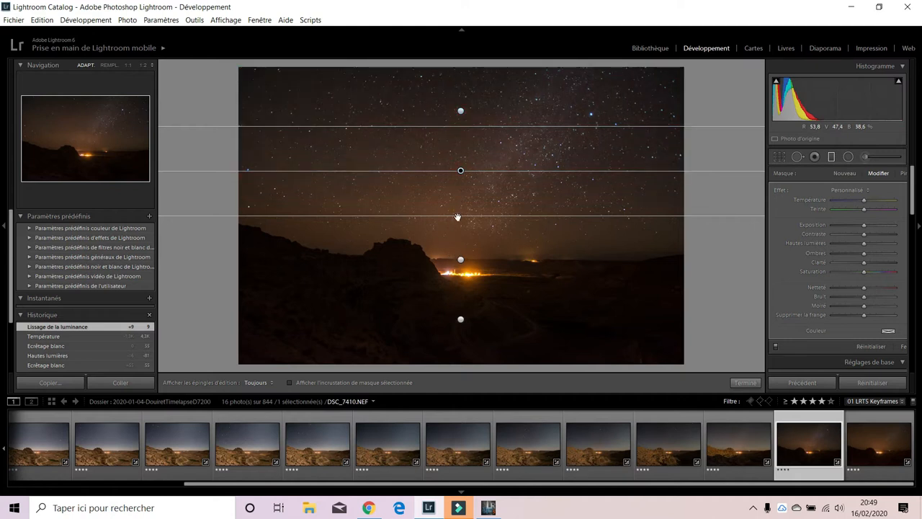
pyautogui.moveTo(457, 216); pyautogui.dragTo(409, 346)
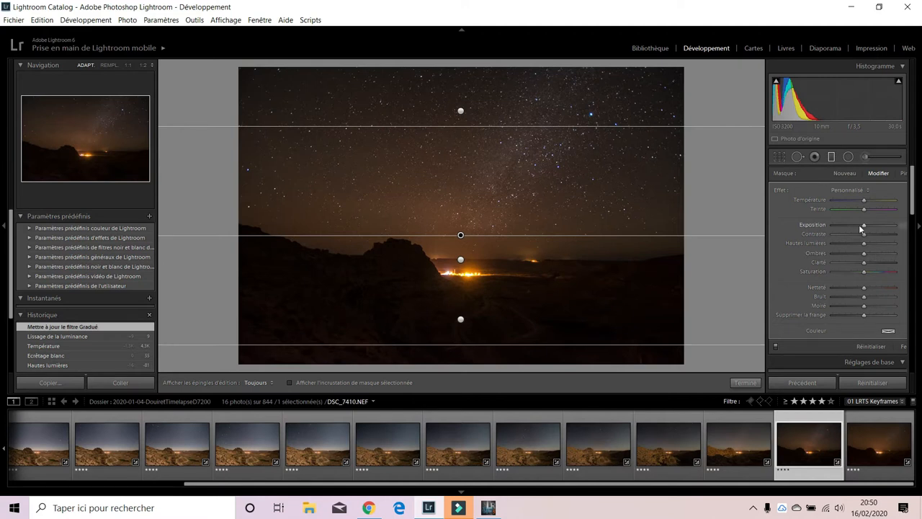
# Raise the exposure and highlights of the fifteenth keyframe's sky gradient, try its contrast and clarity, and finish the filter edit.
pyautogui.moveTo(865, 229); pyautogui.dragTo(867, 228)
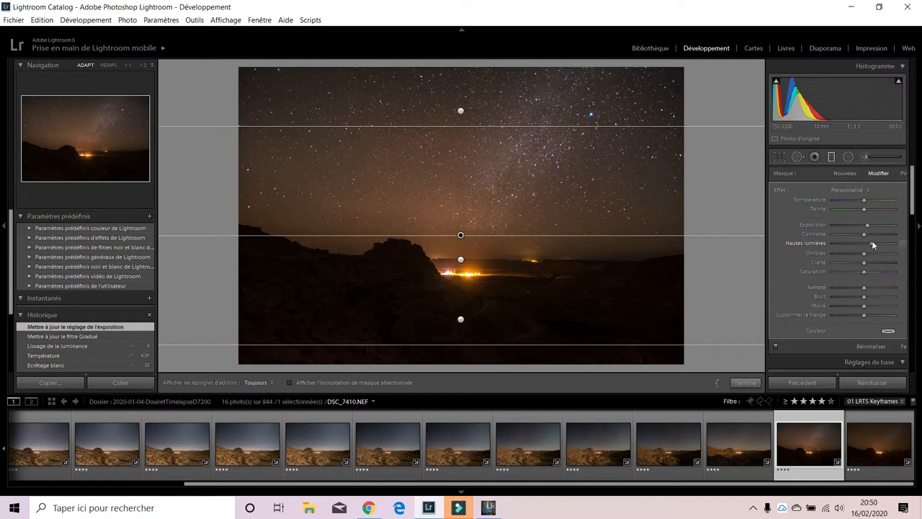
pyautogui.moveTo(880, 243); pyautogui.dragTo(880, 243)
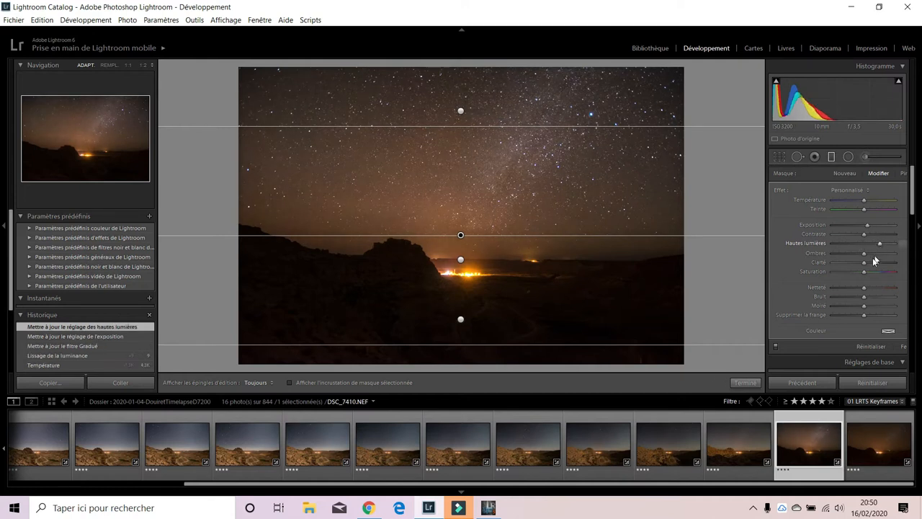
pyautogui.moveTo(874, 234); pyautogui.dragTo(870, 263)
pyautogui.doubleClick(875, 234)
pyautogui.moveTo(866, 229); pyautogui.dragTo(894, 243)
pyautogui.click(831, 156)
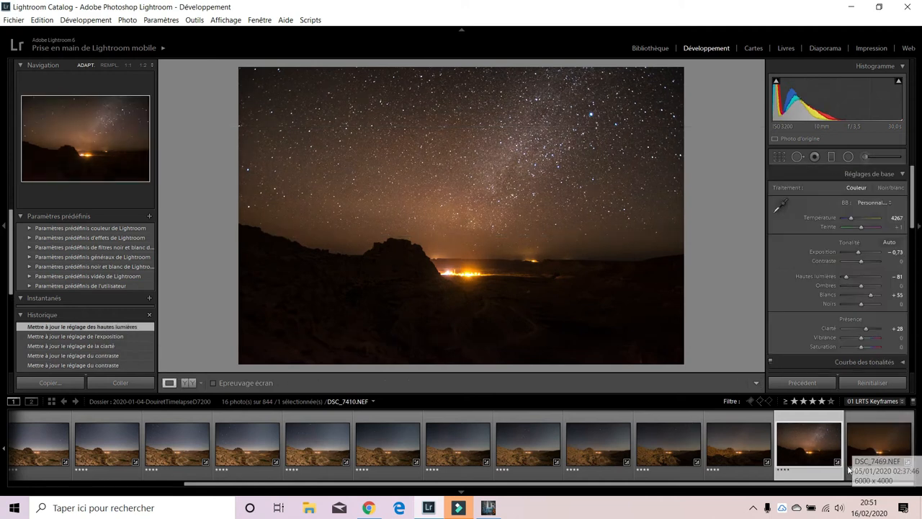
# Sync the fifteenth keyframe's settings to the last keyframe with 01 LRTimelapse Sync Keyframes.
pyautogui.keyDown('ctrl'); pyautogui.click(856, 446); pyautogui.keyUp('ctrl')
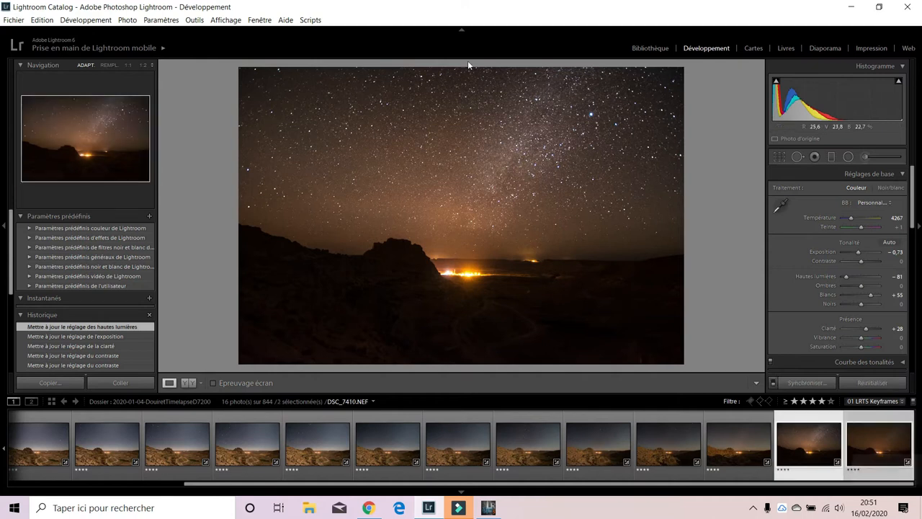
pyautogui.click(310, 19)
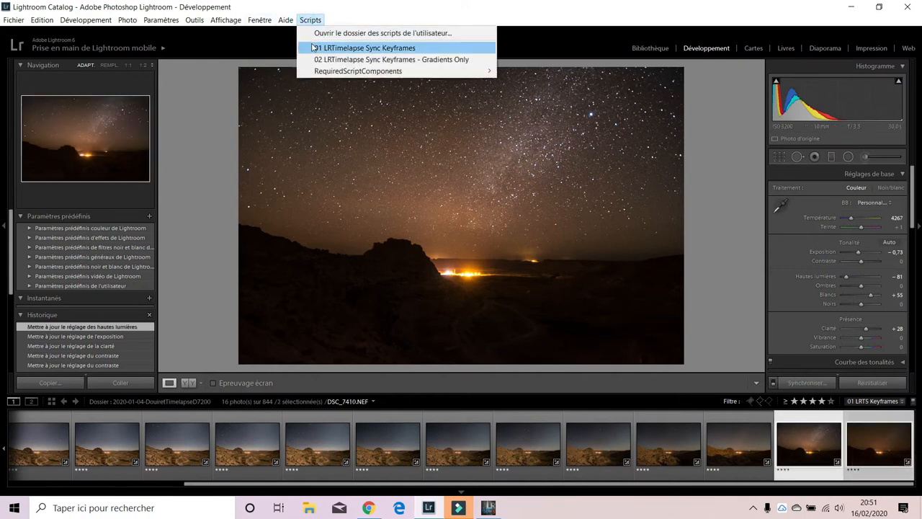
pyautogui.click(313, 47)
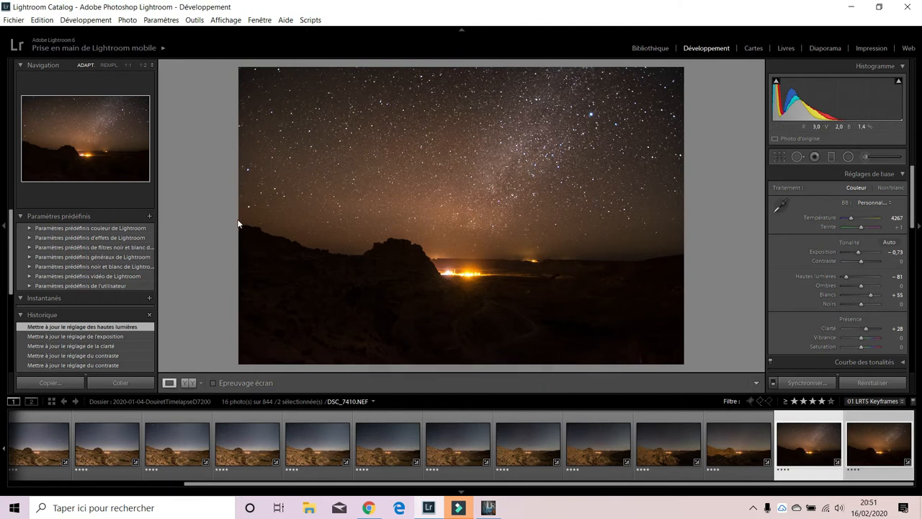
# Show the keyframes as a grid in the Library module, look through them, and select all of them.
pyautogui.click(665, 48)
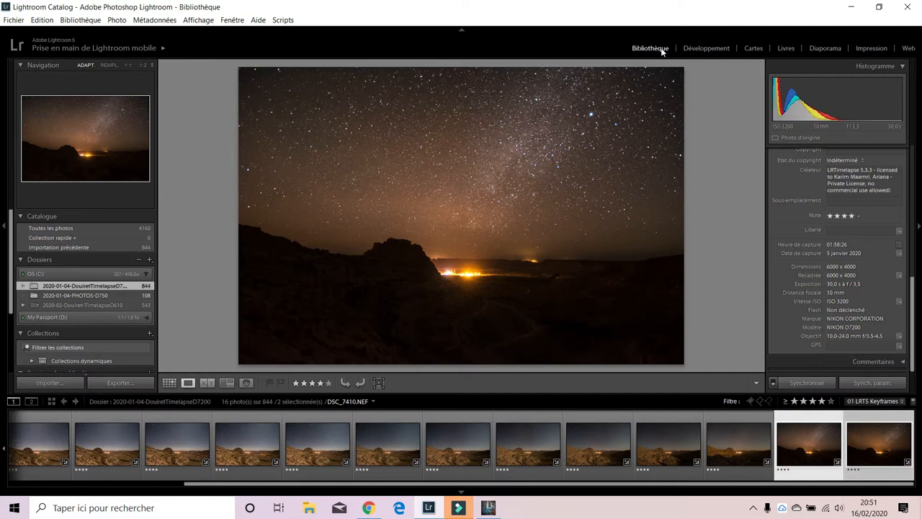
pyautogui.click(168, 383)
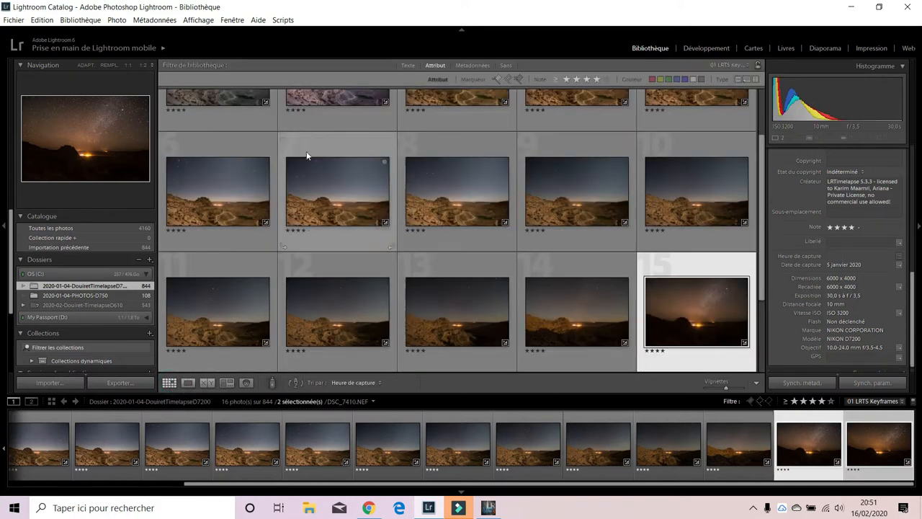
pyautogui.scroll(2, 338, 161)
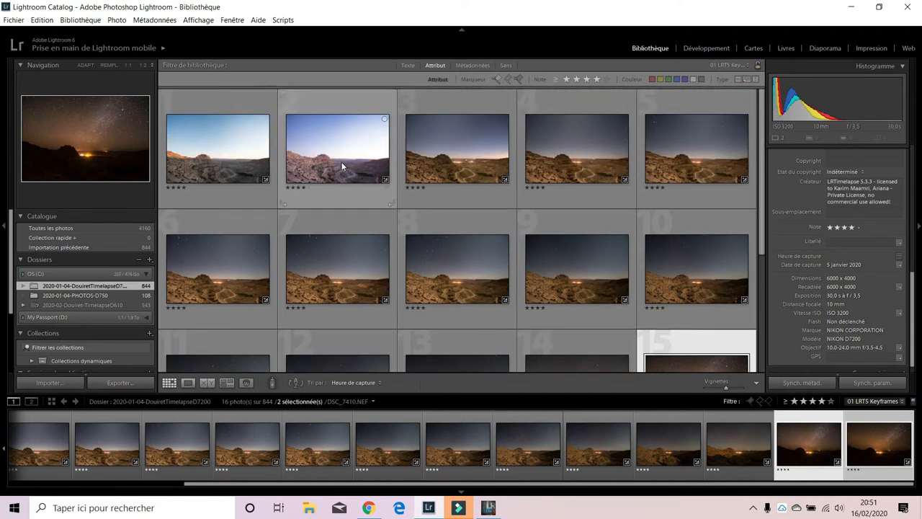
pyautogui.click(209, 153)
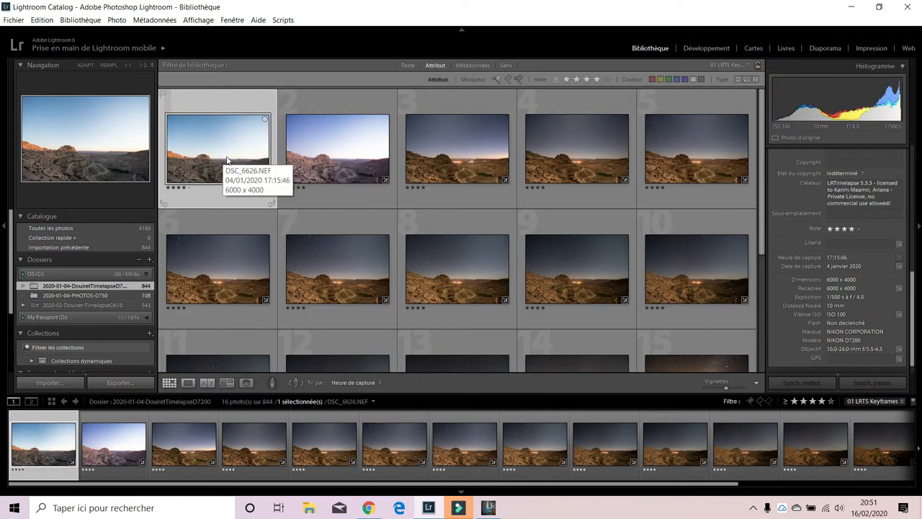
pyautogui.moveTo(766, 140); pyautogui.dragTo(765, 261)
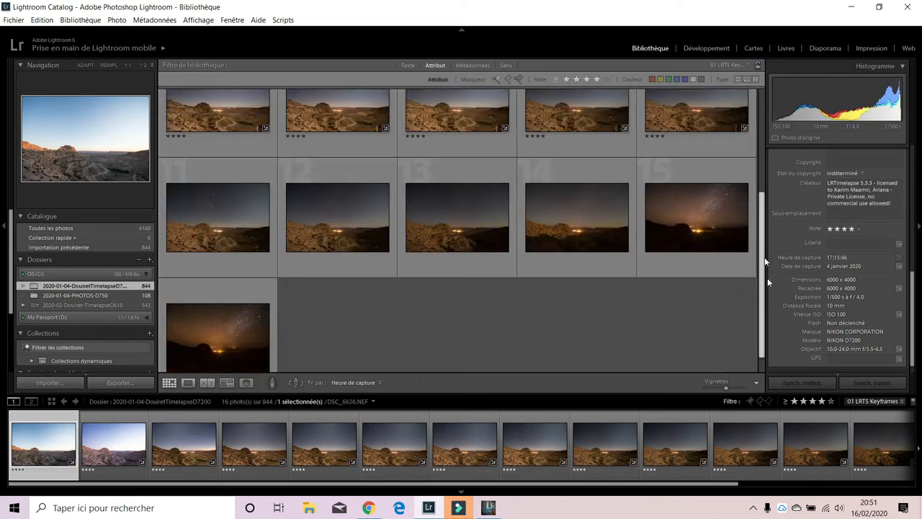
pyautogui.hotkey('ctrl', 'a')
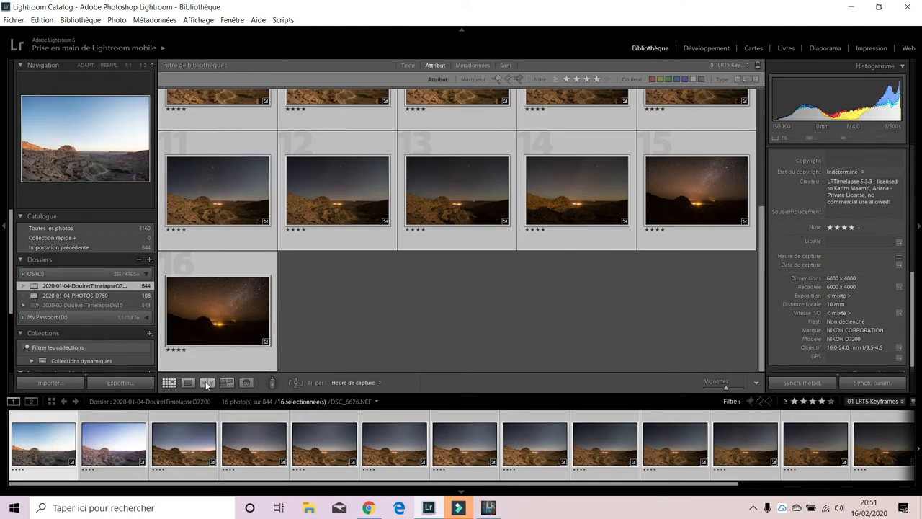
pyautogui.scroll(2, 492, 297)
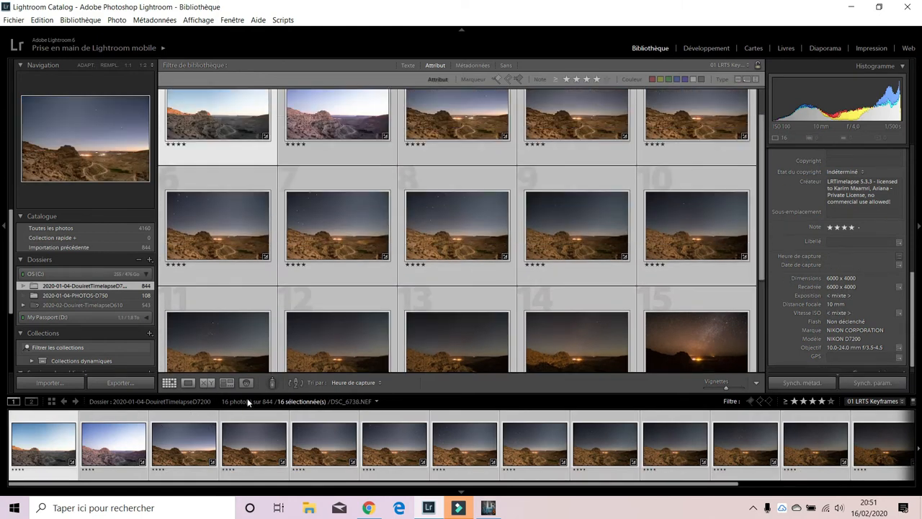
# Display the keyframes in single-image view and compare the first with the second.
pyautogui.click(187, 383)
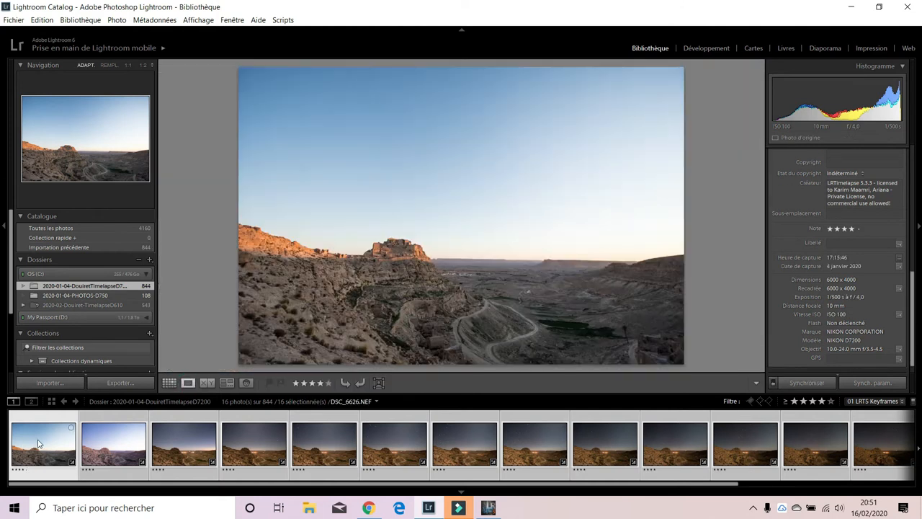
pyautogui.press('Right')
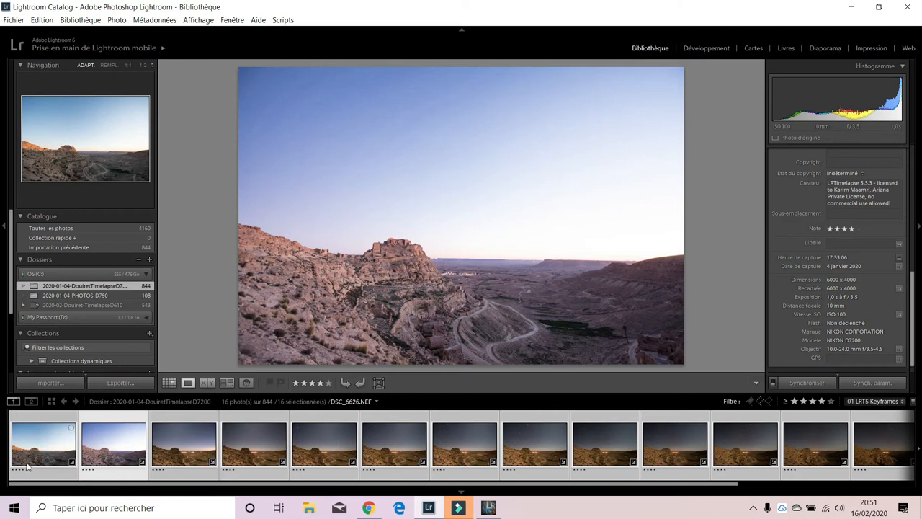
pyautogui.click(41, 463)
pyautogui.click(108, 453)
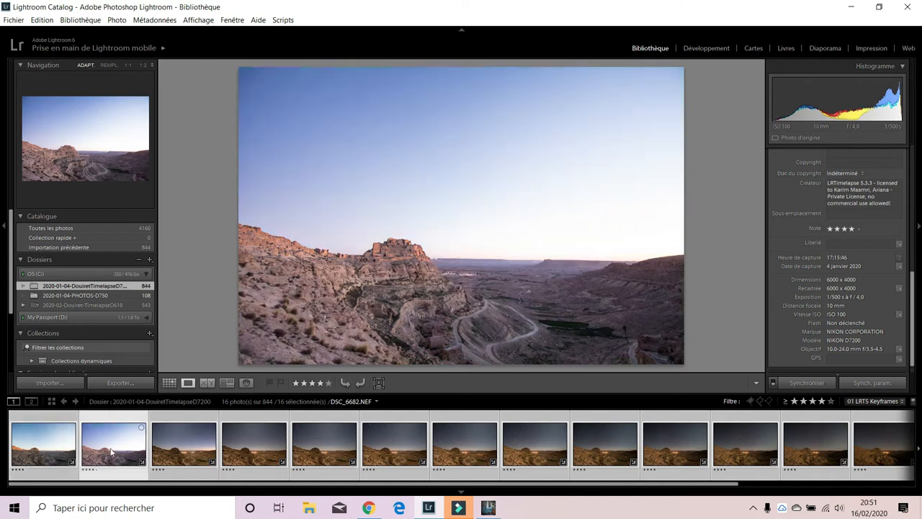
# Warm the second keyframe in the Develop module by setting its white balance temperature to 5600.
pyautogui.click(706, 49)
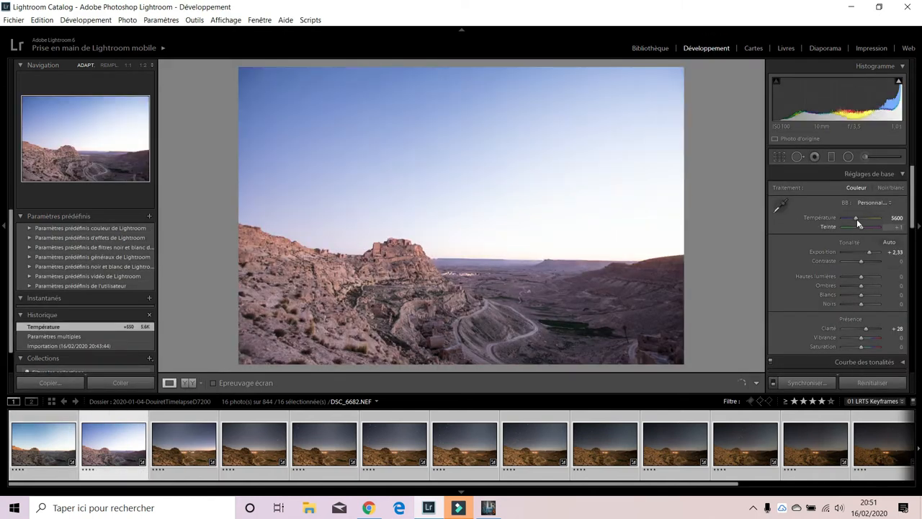
pyautogui.moveTo(856, 219); pyautogui.dragTo(859, 217)
# Step through all keyframes in the Develop module from the first to the last to examine the day-to-night progression.
pyautogui.click(25, 441)
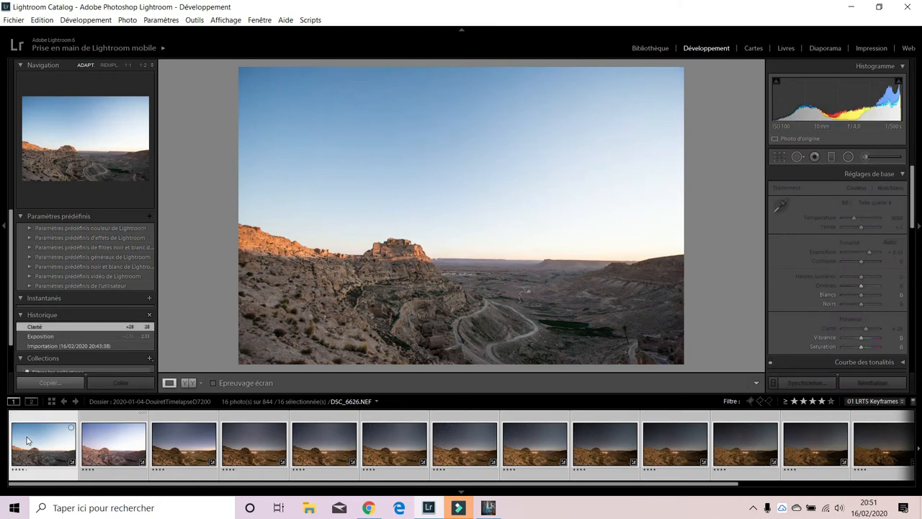
pyautogui.press('Right')
pyautogui.press('Right')
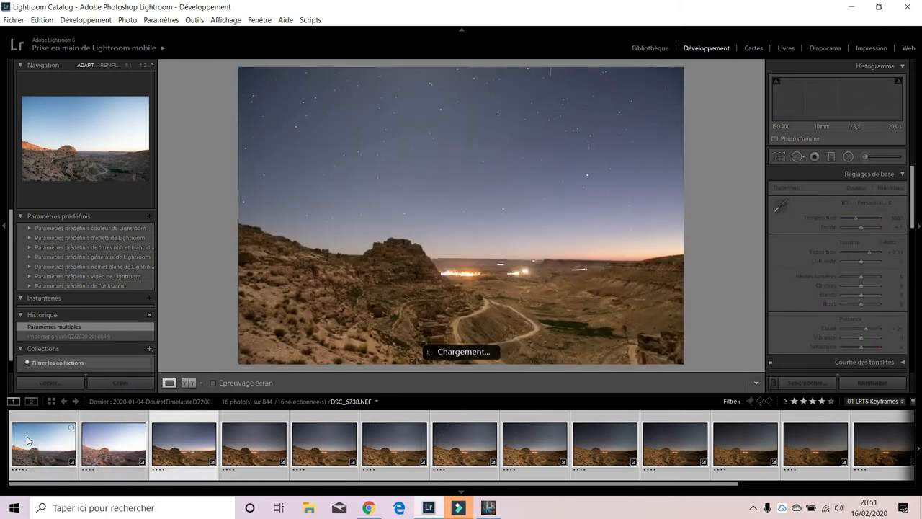
pyautogui.press('Right')
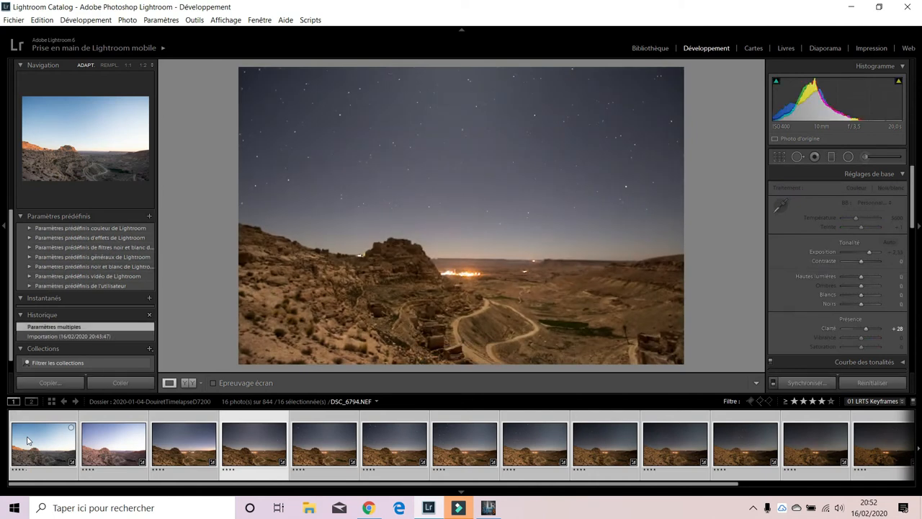
pyautogui.press('Right')
pyautogui.press('Right')
pyautogui.press('Right')
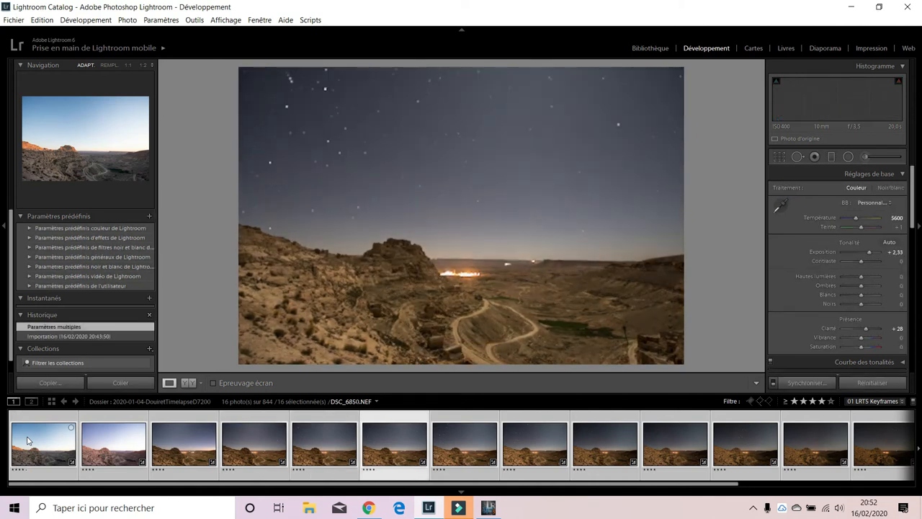
pyautogui.press('Right')
pyautogui.press('Right')
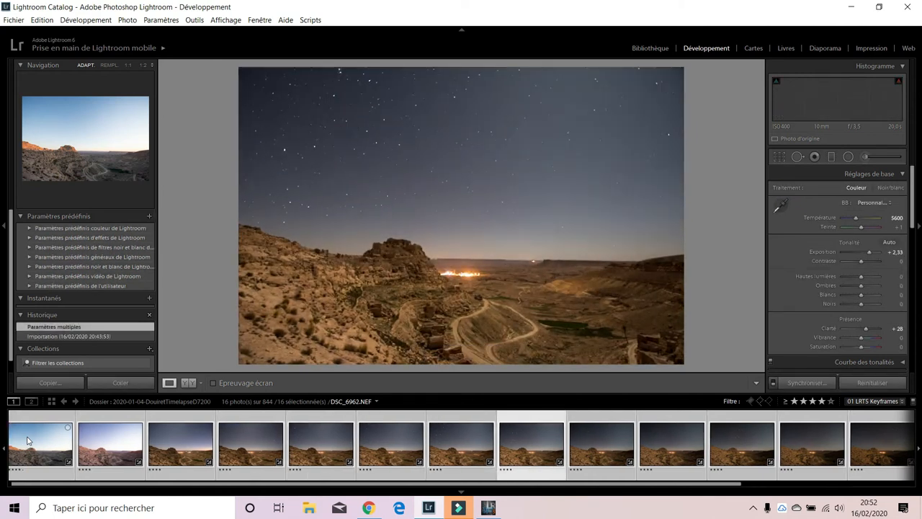
pyautogui.press('Right')
pyautogui.press('Right')
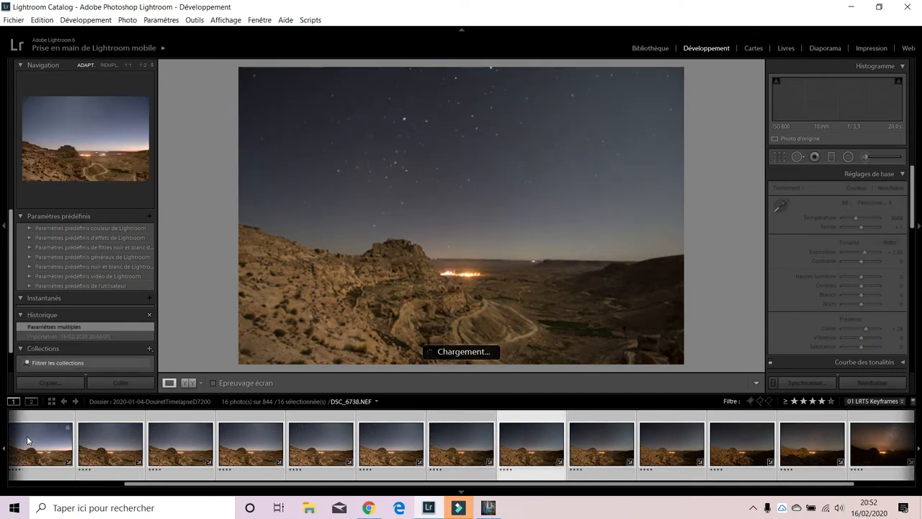
pyautogui.press('Right')
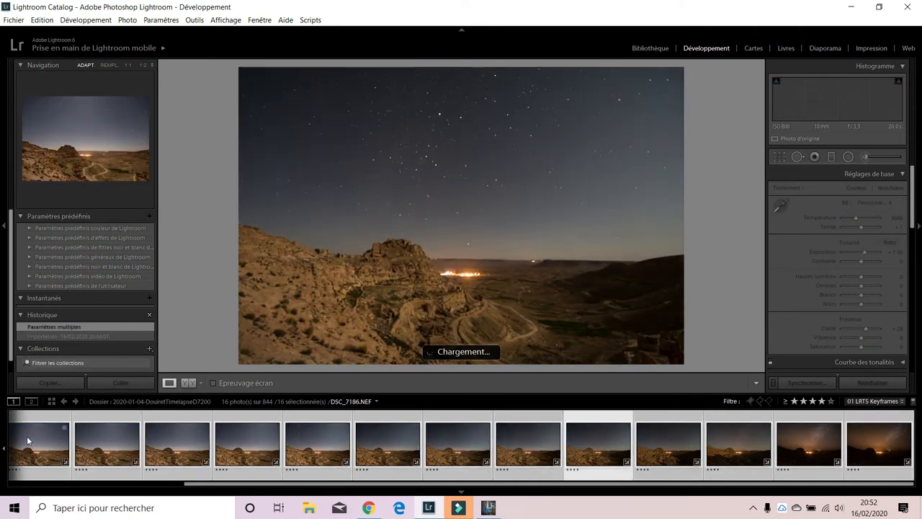
pyautogui.press('Right')
pyautogui.press('Right')
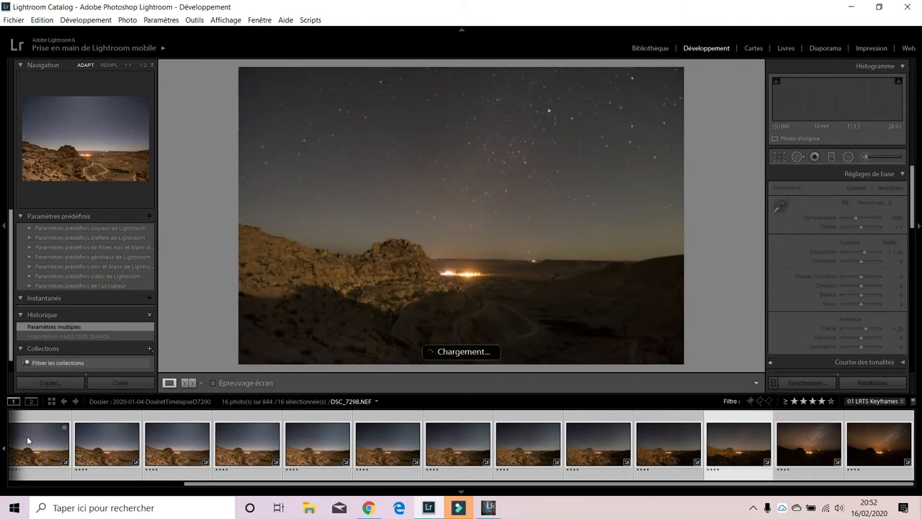
pyautogui.press('Right')
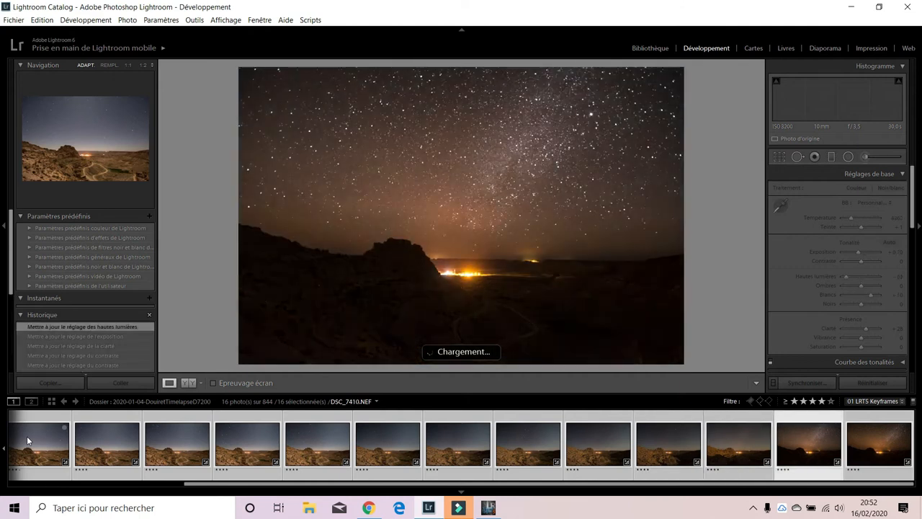
pyautogui.press('Right')
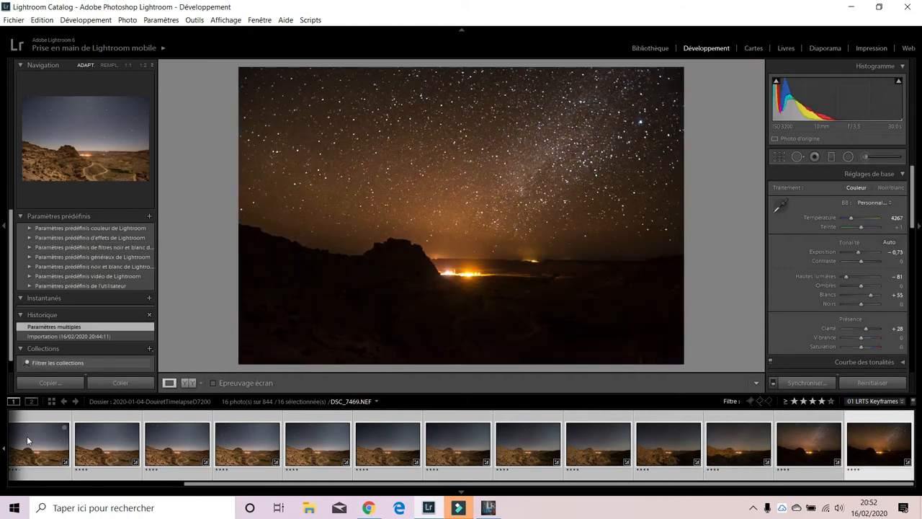
# Return to the Library module, show the keyframes as a grid, and look through them from the first to the last.
pyautogui.click(654, 48)
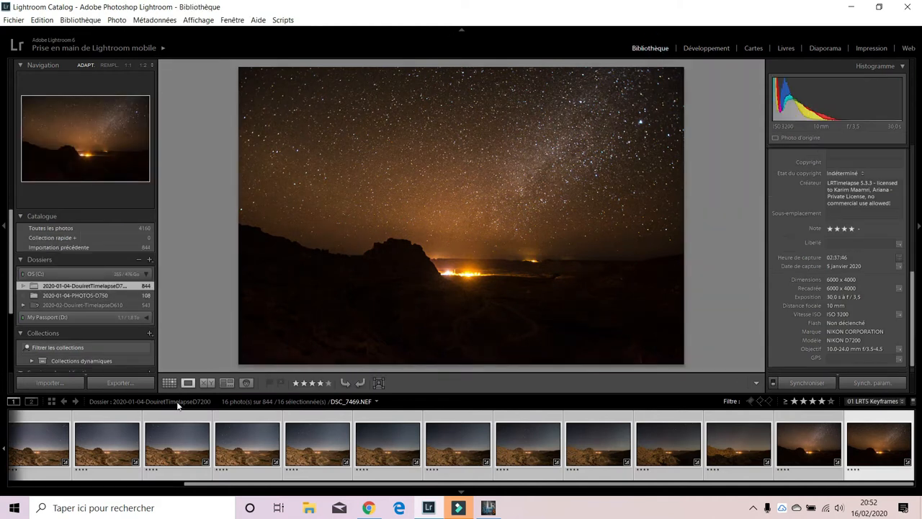
pyautogui.click(169, 382)
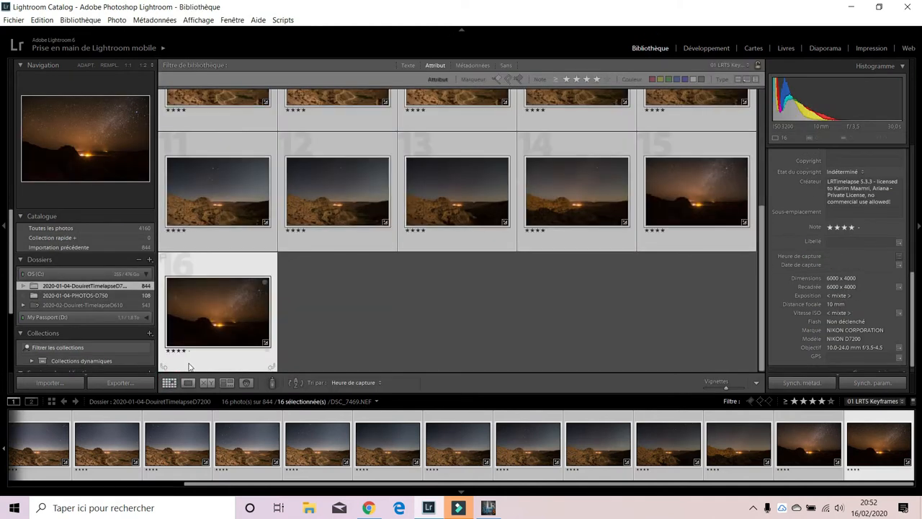
pyautogui.scroll(5, 211, 331)
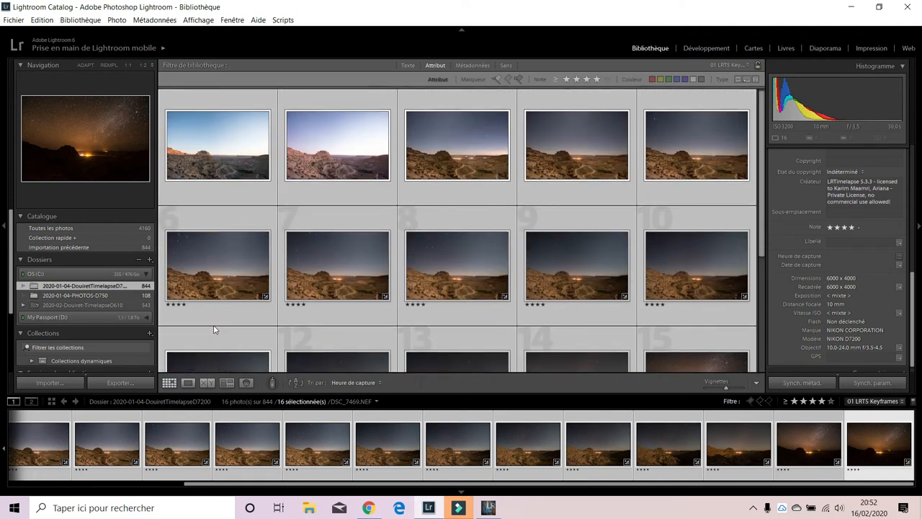
pyautogui.click(208, 164)
pyautogui.scroll(-5, 223, 208)
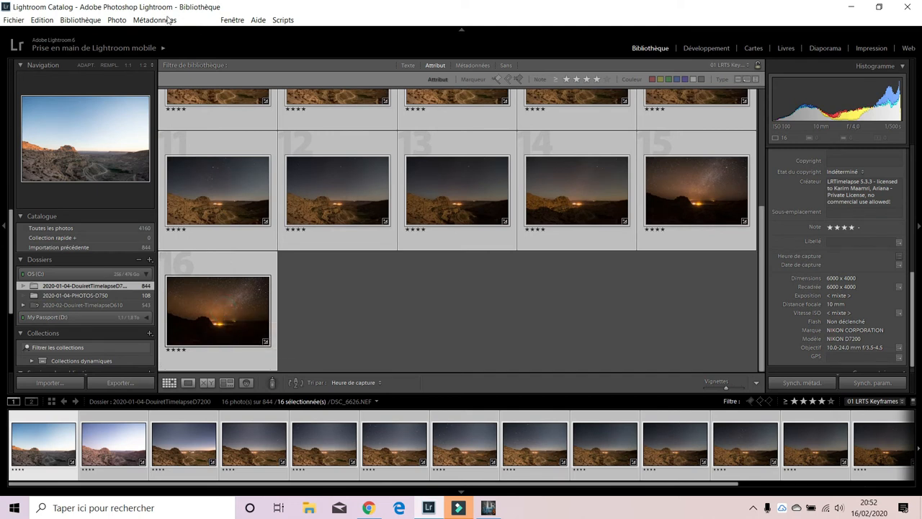
# Select all keyframes in the grid and save their metadata to the files.
pyautogui.click(112, 23)
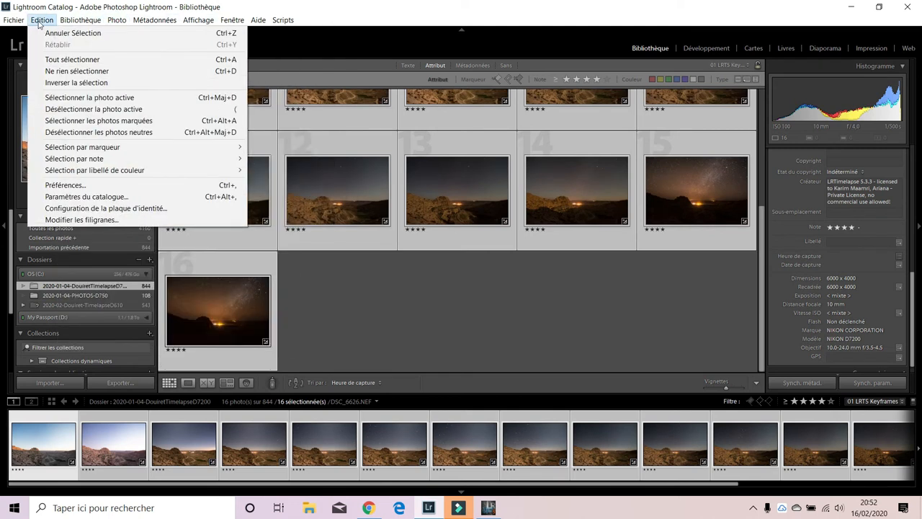
pyautogui.click(403, 293)
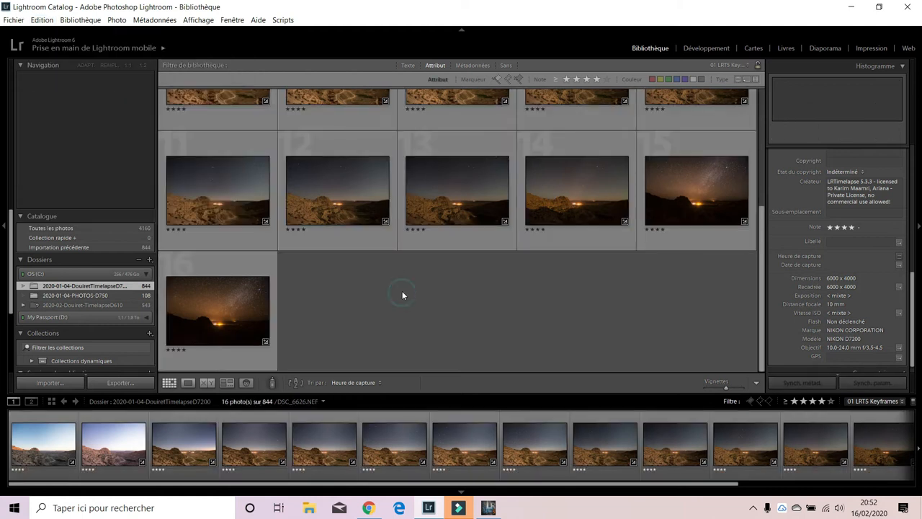
pyautogui.click(43, 20)
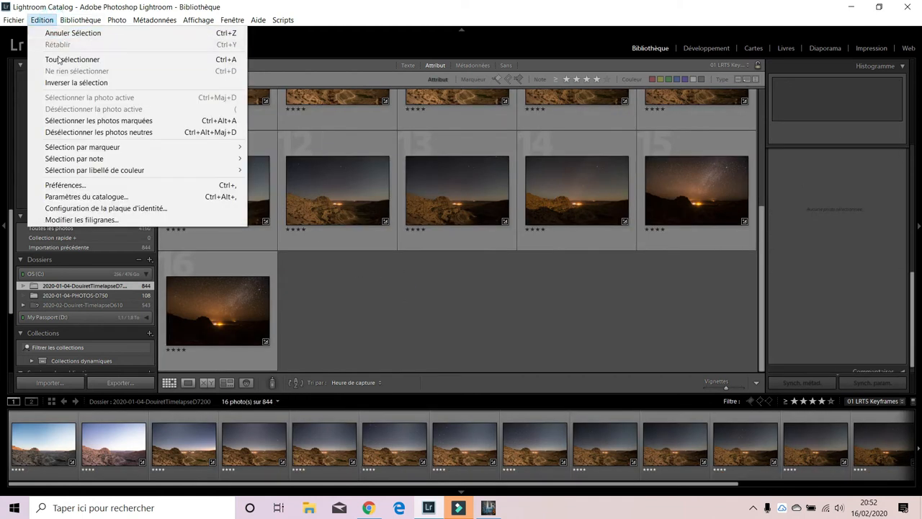
pyautogui.click(60, 58)
pyautogui.click(162, 22)
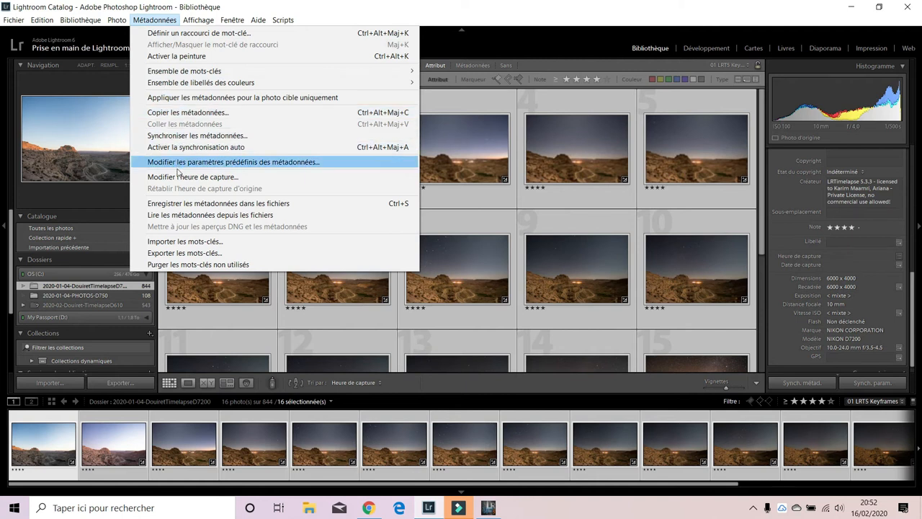
pyautogui.click(186, 204)
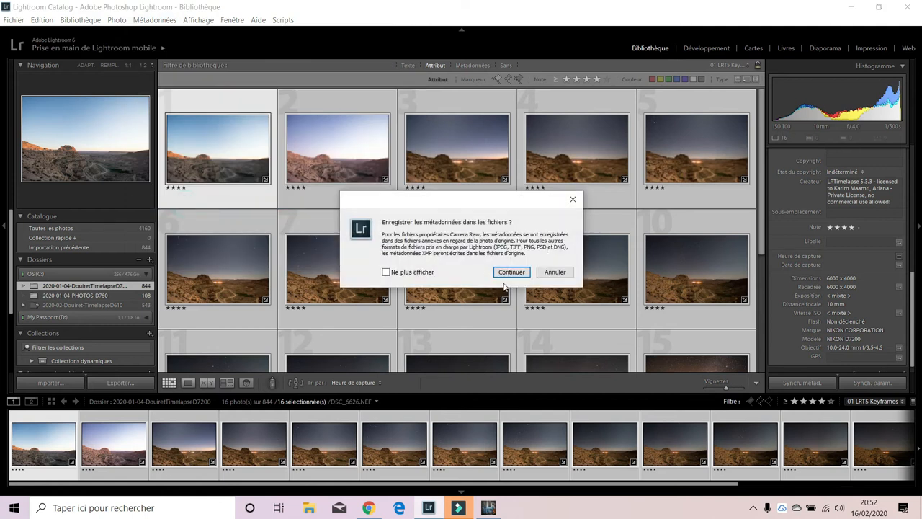
pyautogui.click(505, 274)
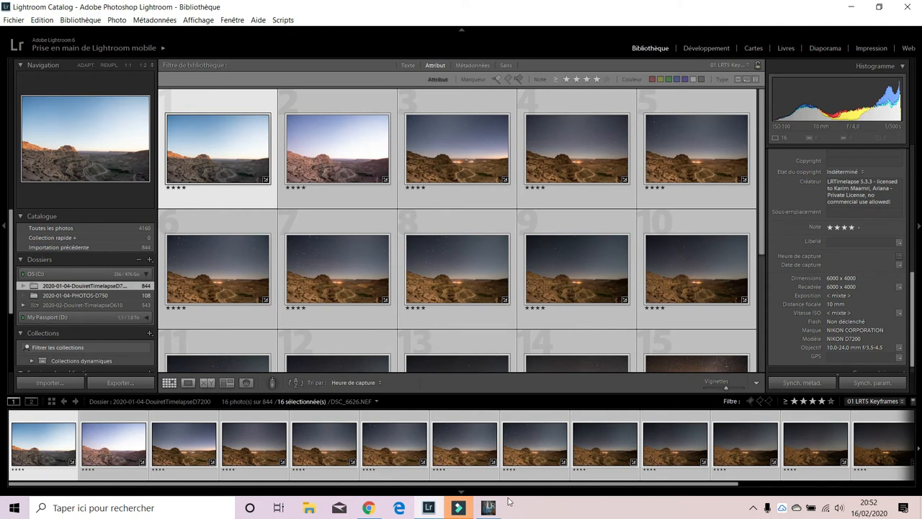
# Switch to LRTimelapse and reload the sequence's metadata, declining to save the pending XMP changes.
pyautogui.click(460, 510)
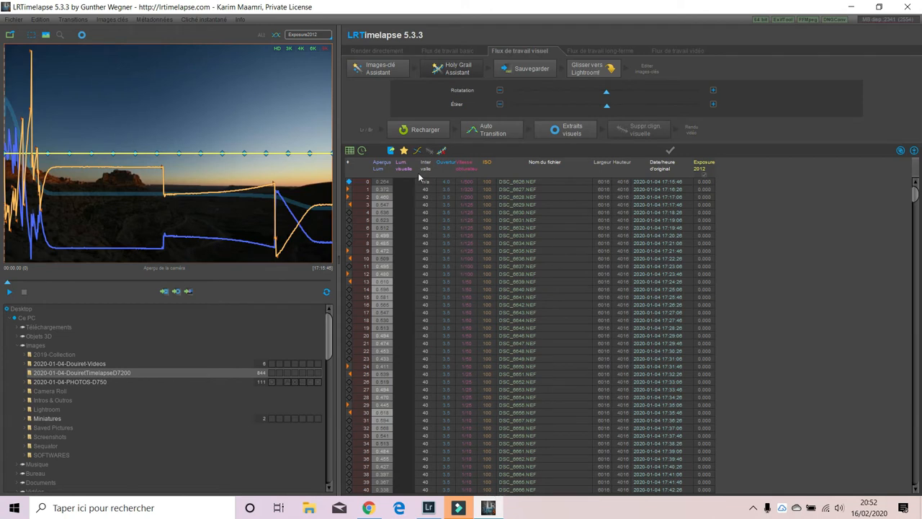
pyautogui.click(414, 135)
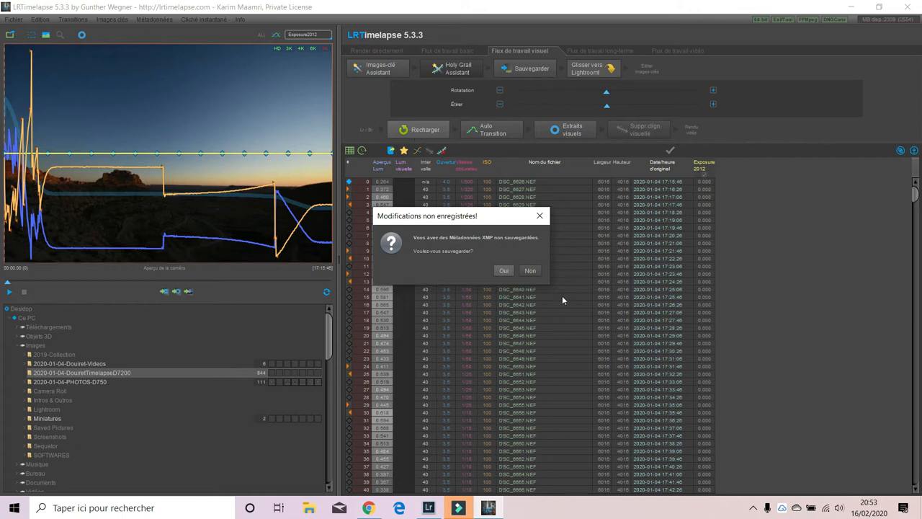
pyautogui.click(531, 270)
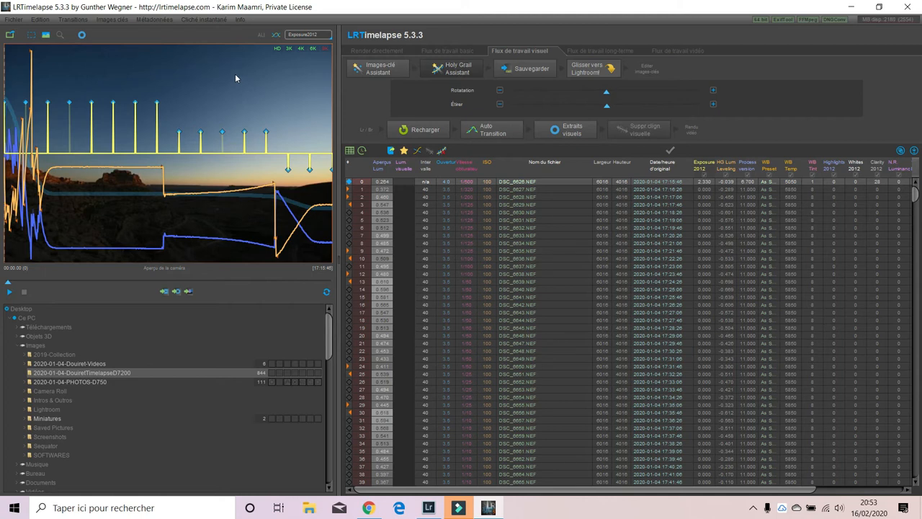
# Apply Auto Transition between the keyframes and generate the visual previews for the sequence.
pyautogui.click(477, 134)
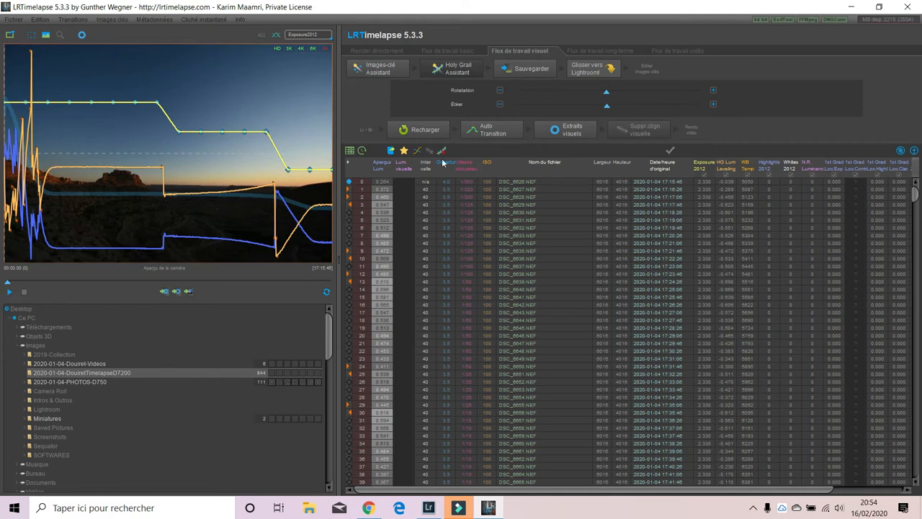
pyautogui.click(577, 127)
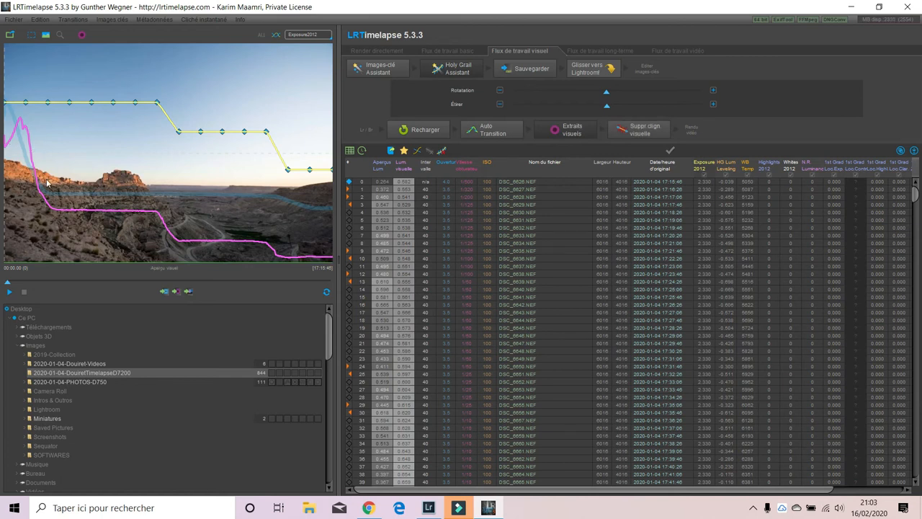
# Apply visual deflicker with a smoothing of about 12, default precision, and Multi Pass Deflicker with a maximum of 2 passes.
pyautogui.click(634, 135)
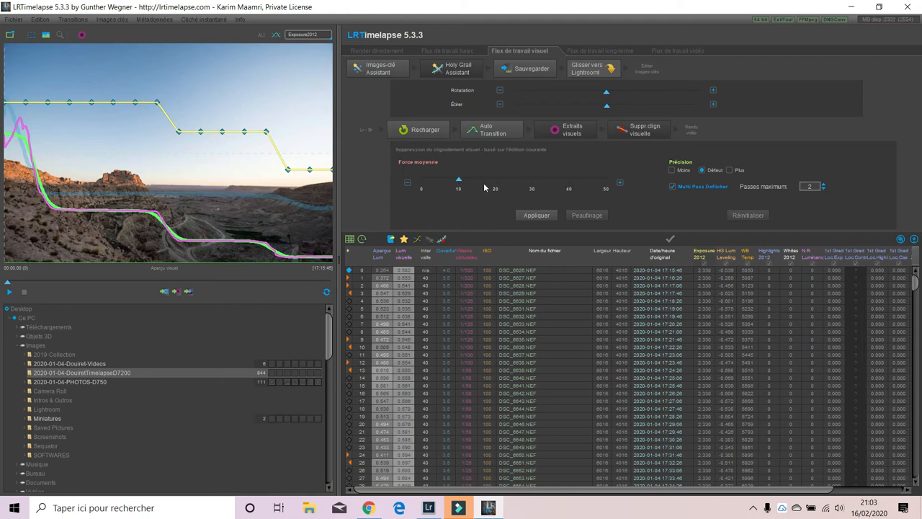
pyautogui.click(459, 181)
pyautogui.moveTo(459, 181); pyautogui.dragTo(466, 184)
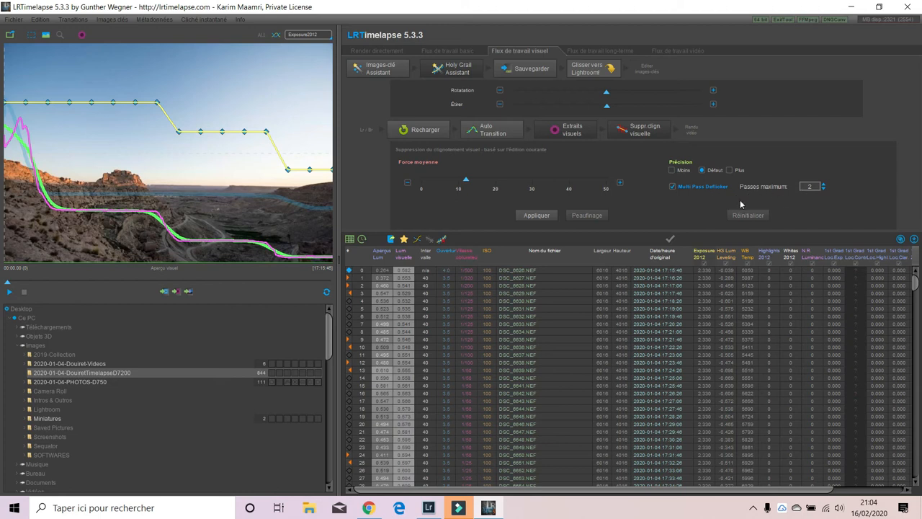
pyautogui.click(547, 219)
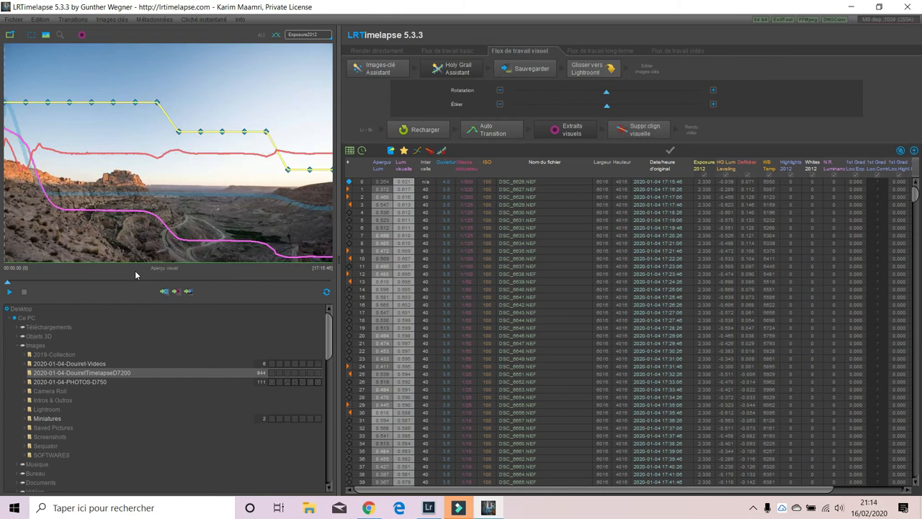
# Play the visual preview of the deflickered sequence.
pyautogui.click(753, 508)
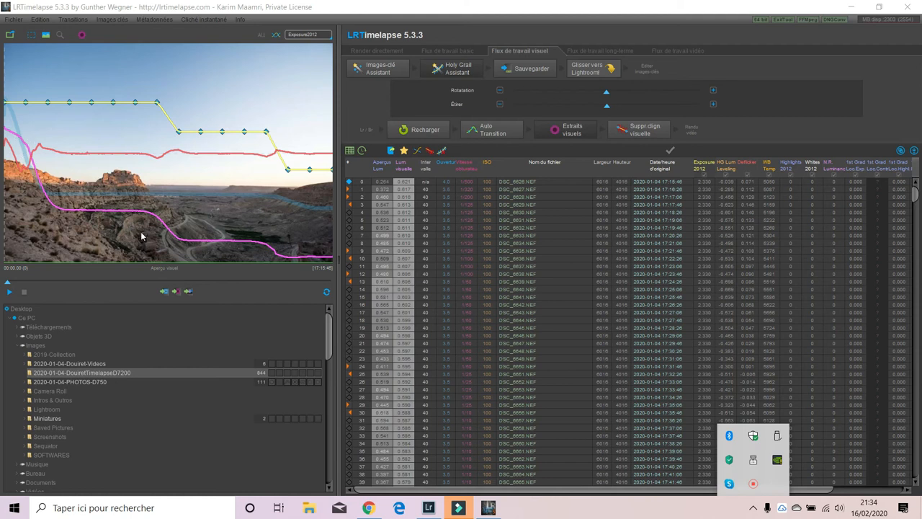
pyautogui.click(11, 292)
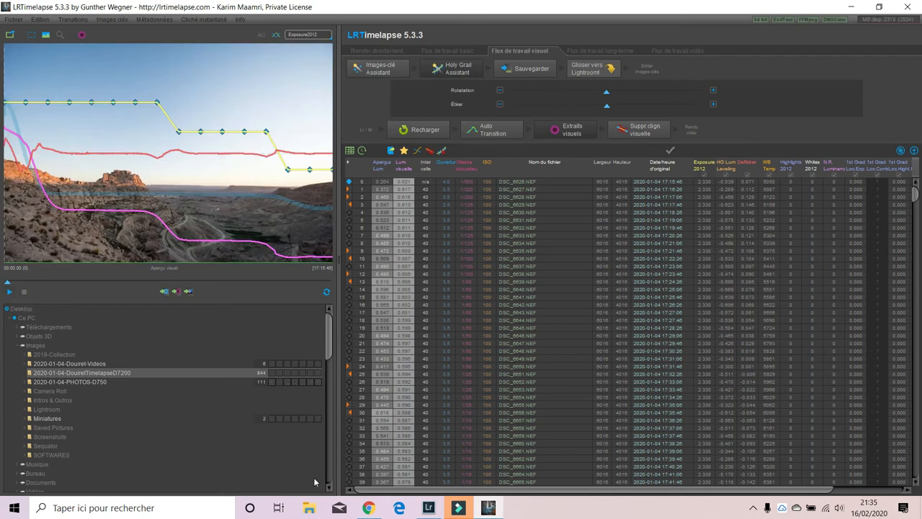
# Switch to Lightroom and turn off the library filters (Filtres désactivés) so the whole D7200 timelapse folder is shown.
pyautogui.click(484, 509)
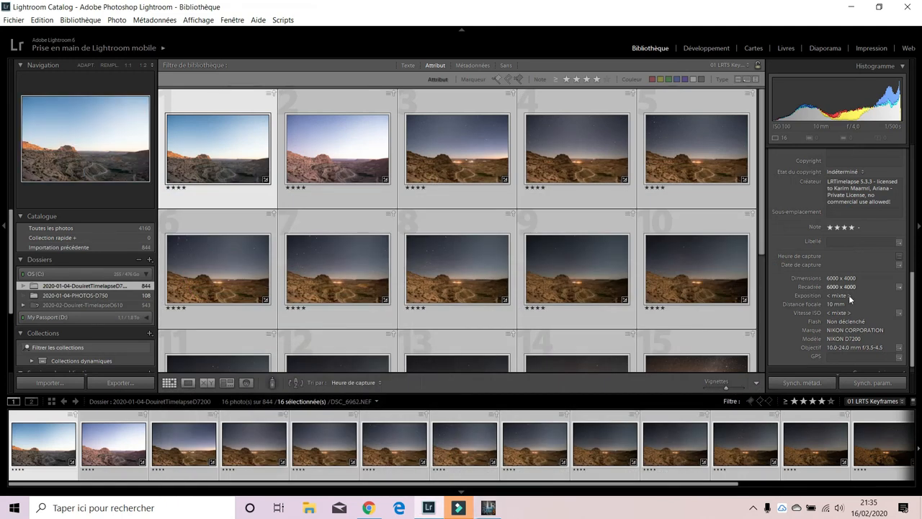
pyautogui.click(873, 401)
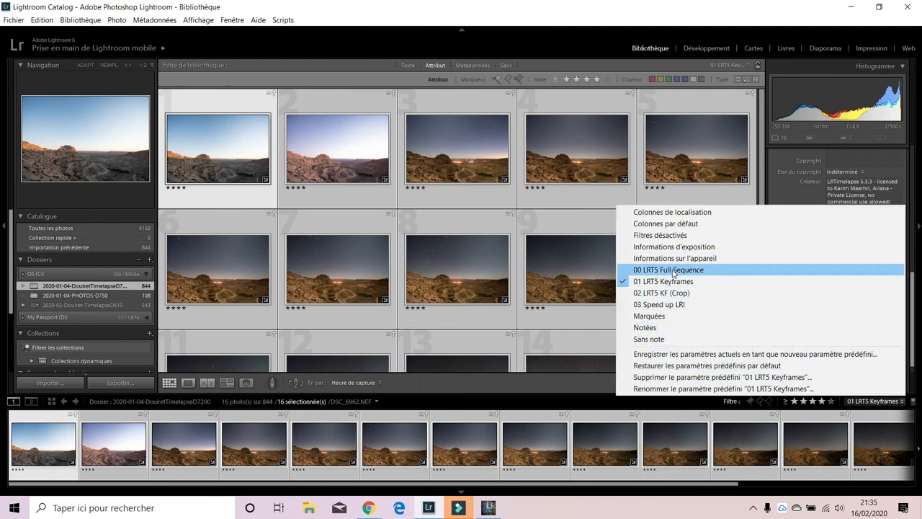
pyautogui.click(662, 235)
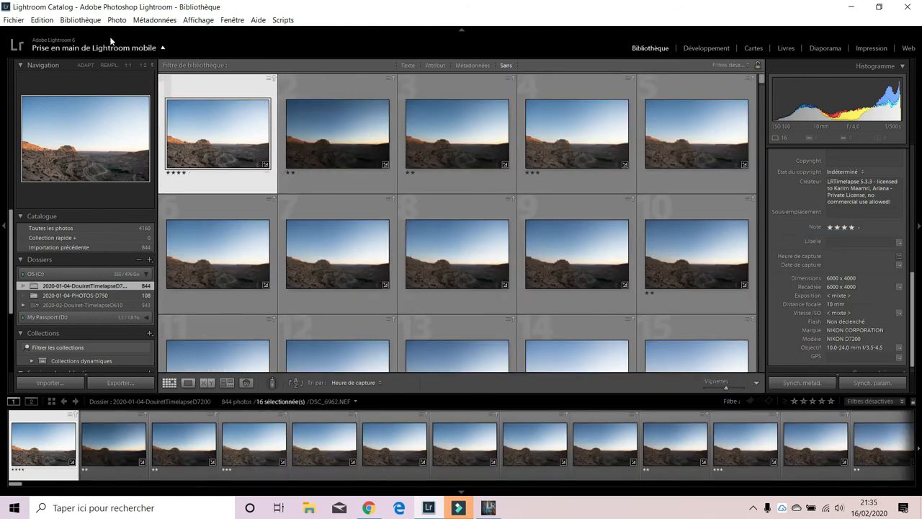
# Select all photos in the timelapse folder and read their metadata from the files, accepting the replacement of the catalogue metadata.
pyautogui.click(41, 21)
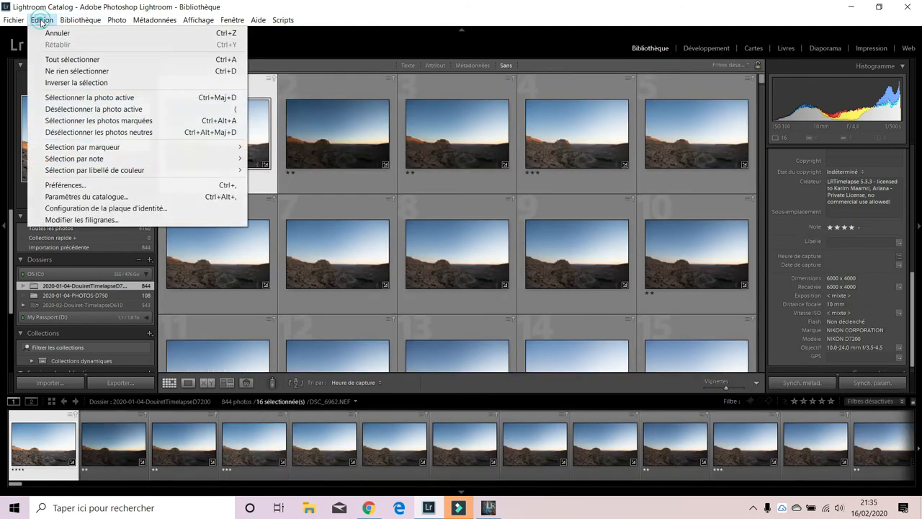
pyautogui.click(44, 59)
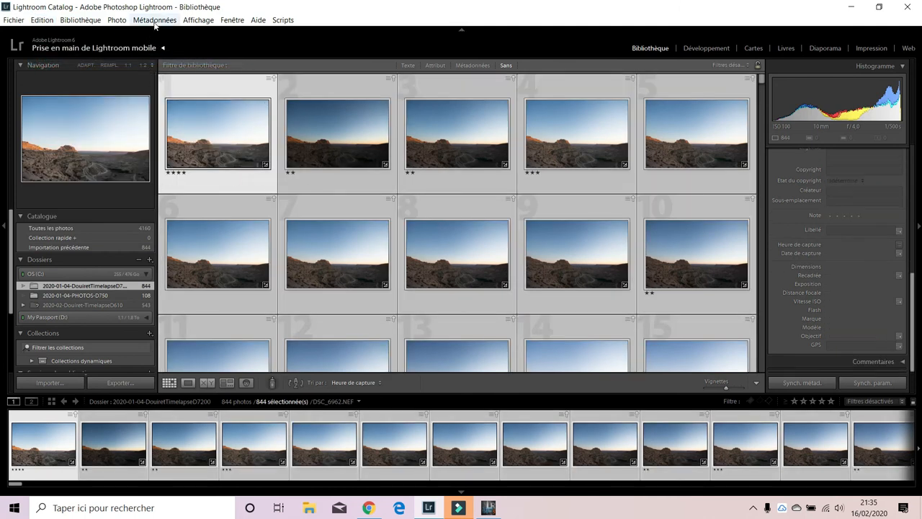
pyautogui.click(155, 20)
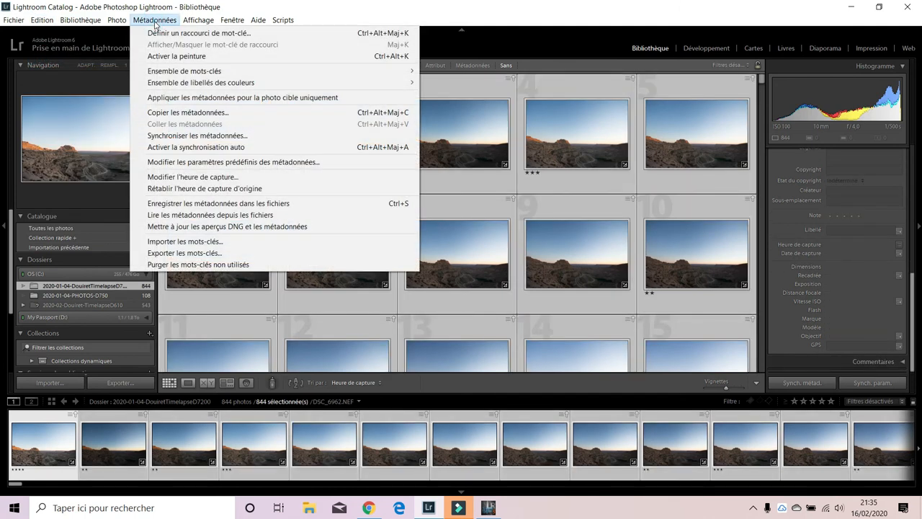
pyautogui.click(224, 215)
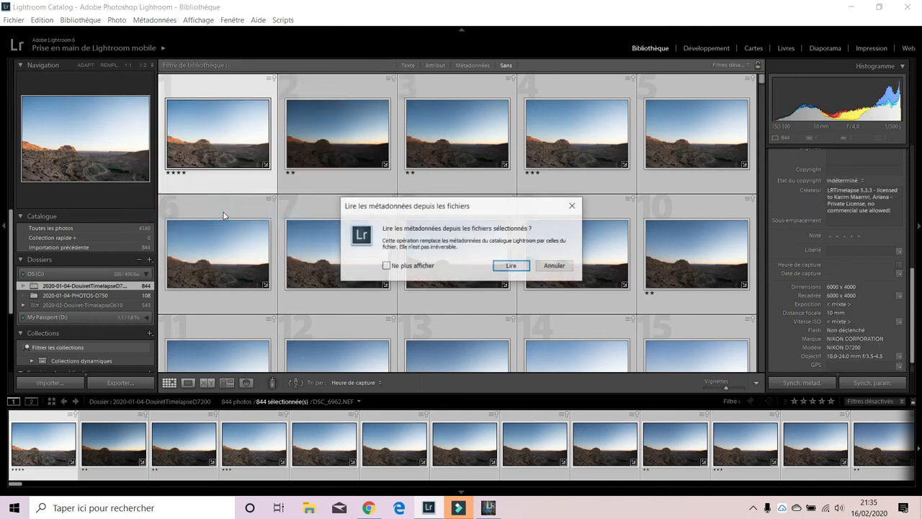
pyautogui.click(513, 268)
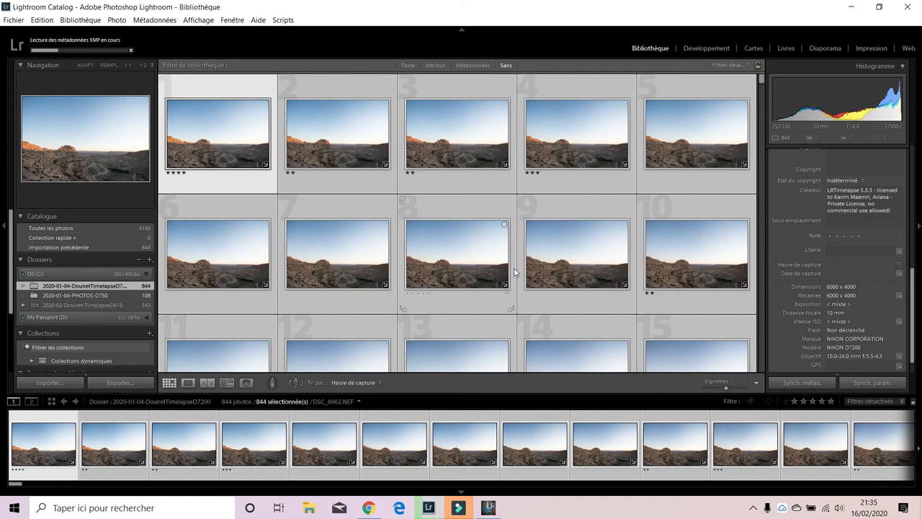
# Look through the sequence's library thumbnails, from the daylight frames to the final night frames, to check the updated edits.
pyautogui.scroll(-10, 537, 243)
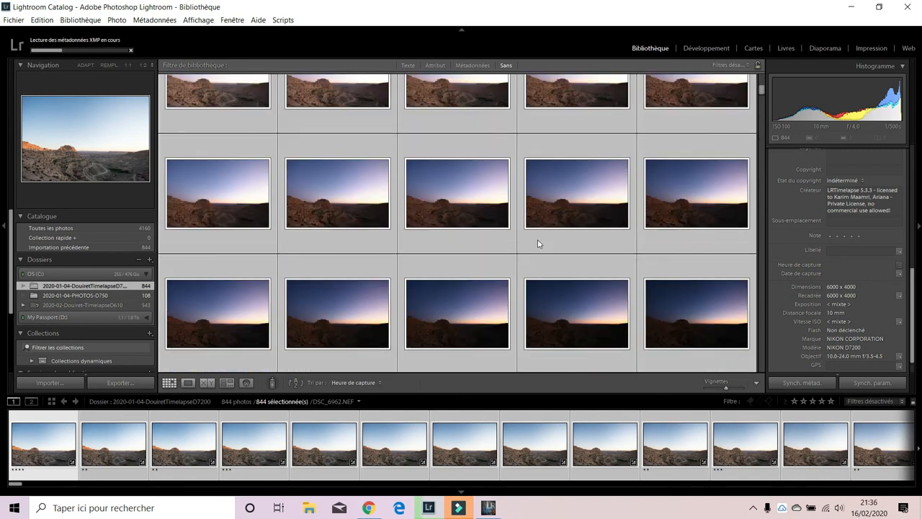
pyautogui.scroll(-3, 538, 243)
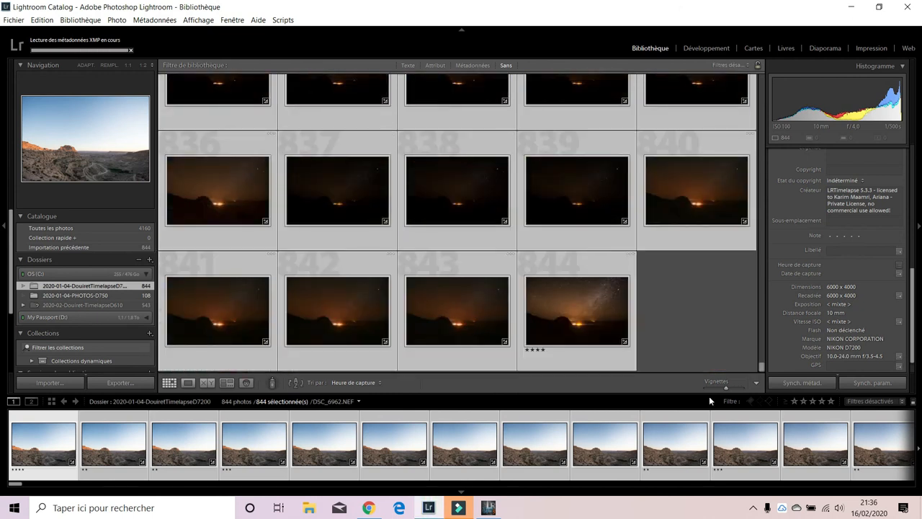
pyautogui.scroll(5, 525, 241)
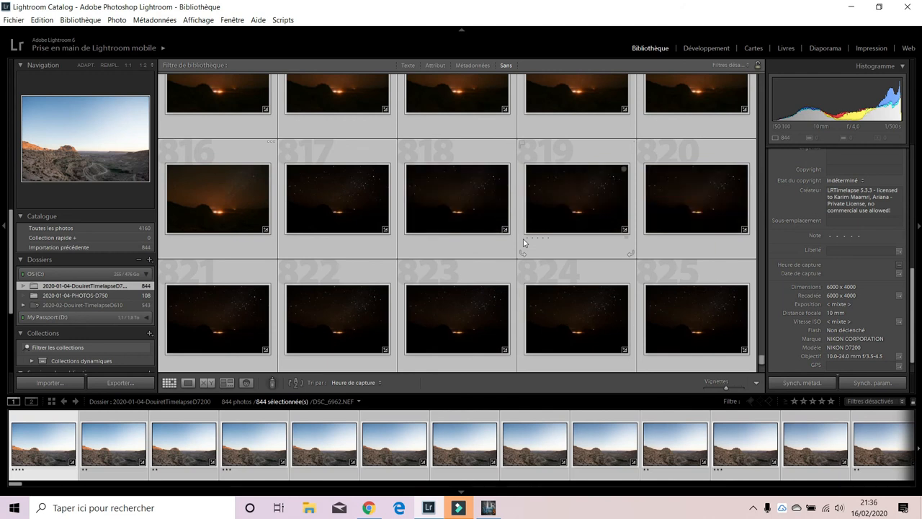
pyautogui.scroll(2, 519, 243)
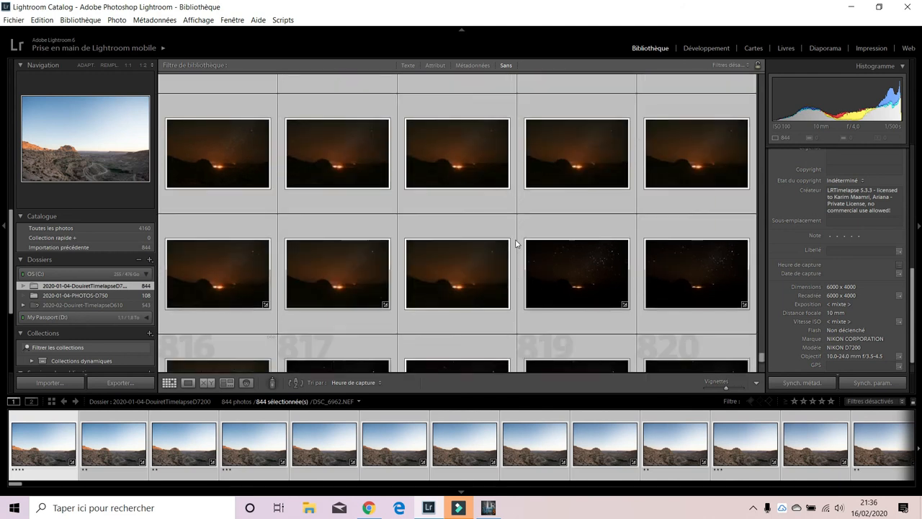
pyautogui.scroll(2, 516, 244)
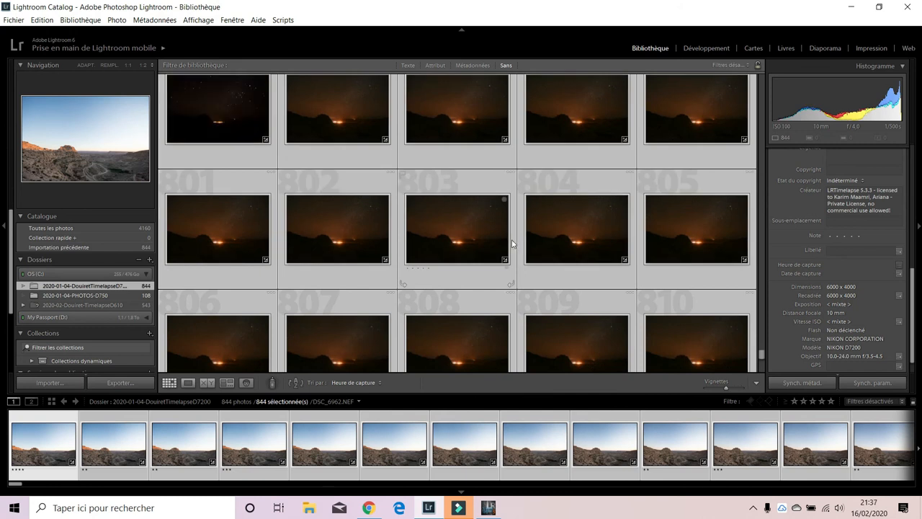
pyautogui.scroll(1, 512, 243)
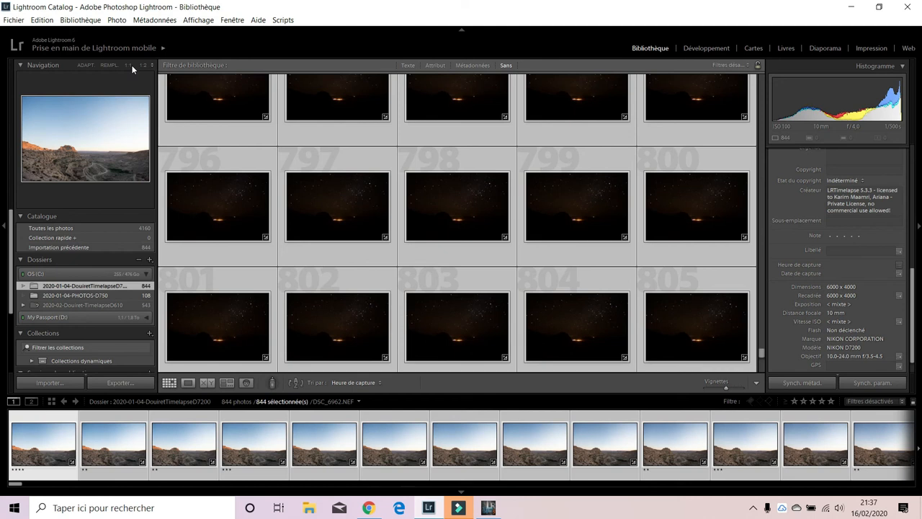
pyautogui.scroll(5, 330, 203)
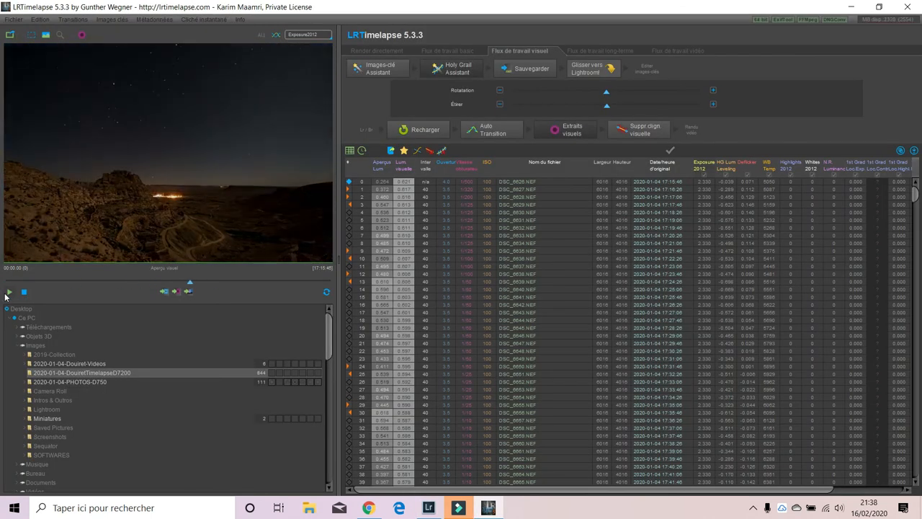
# In Lightroom, export the selected photos as an LRTimelapse intermediate sequence with the LRT (JPG, 4K) preset, named 2020-01-04-DouiretTimelapseD7200.
pyautogui.click(432, 509)
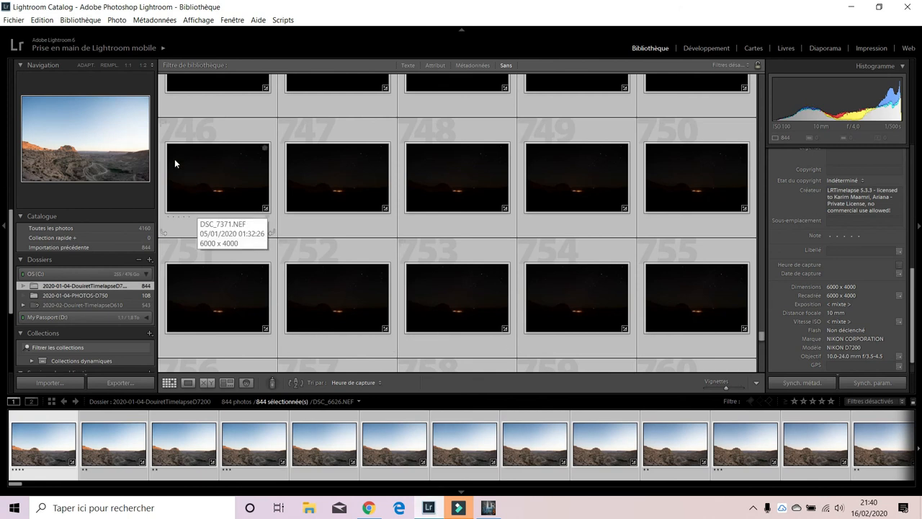
pyautogui.click(14, 20)
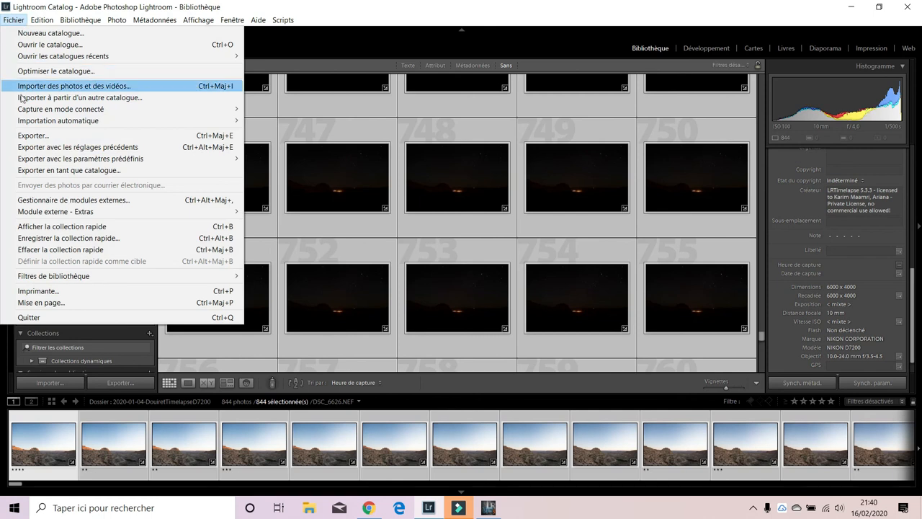
pyautogui.click(30, 137)
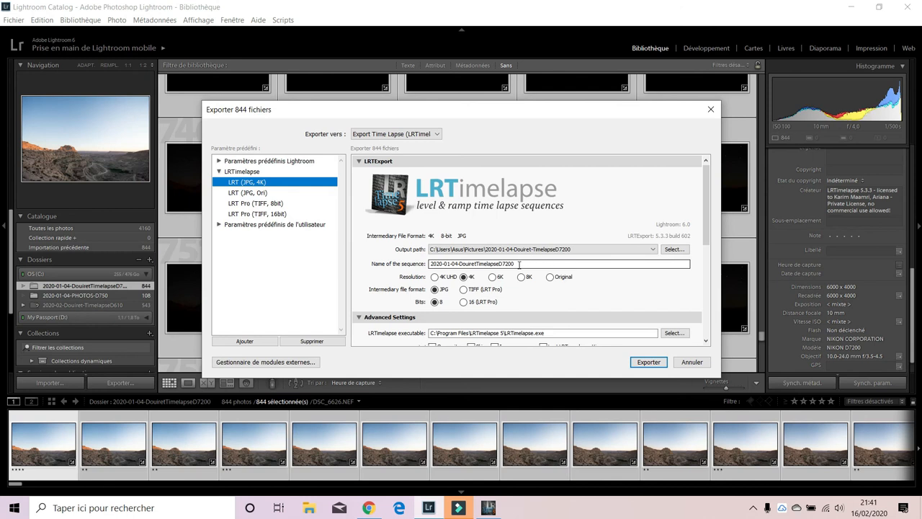
pyautogui.scroll(-10, 518, 265)
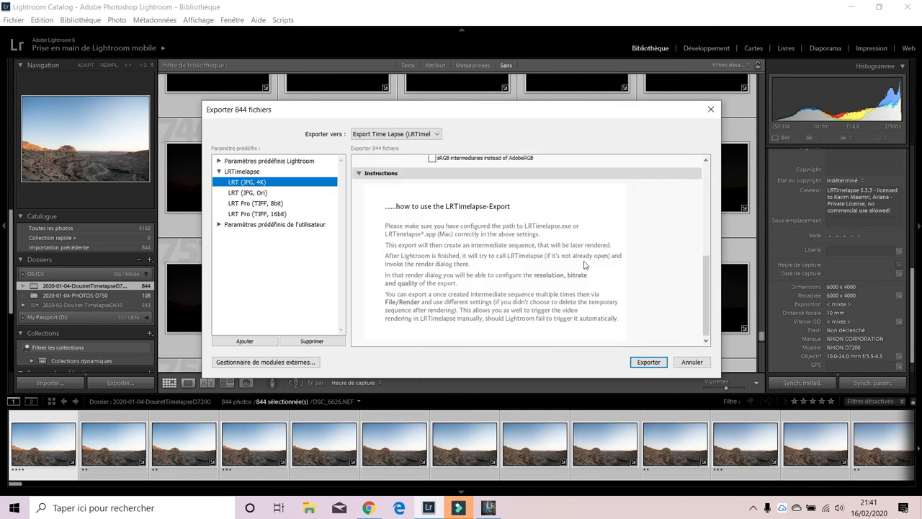
pyautogui.scroll(10, 584, 265)
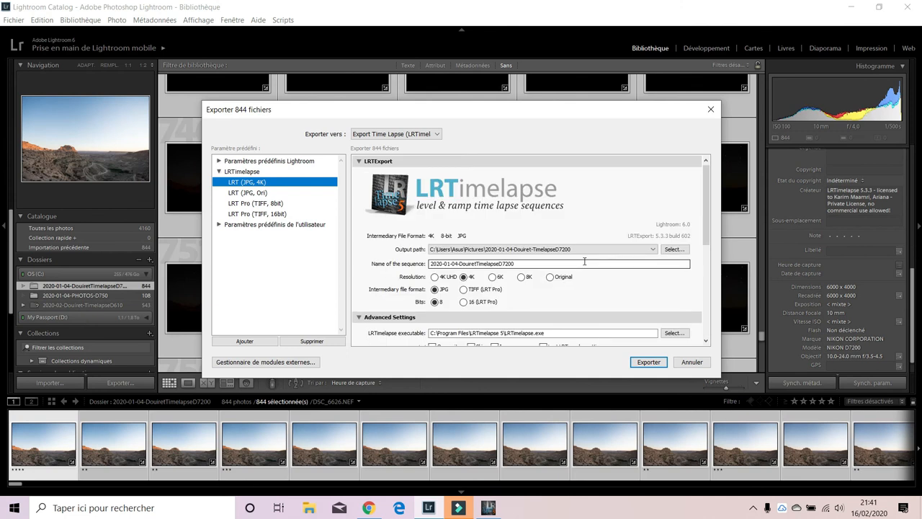
pyautogui.click(648, 362)
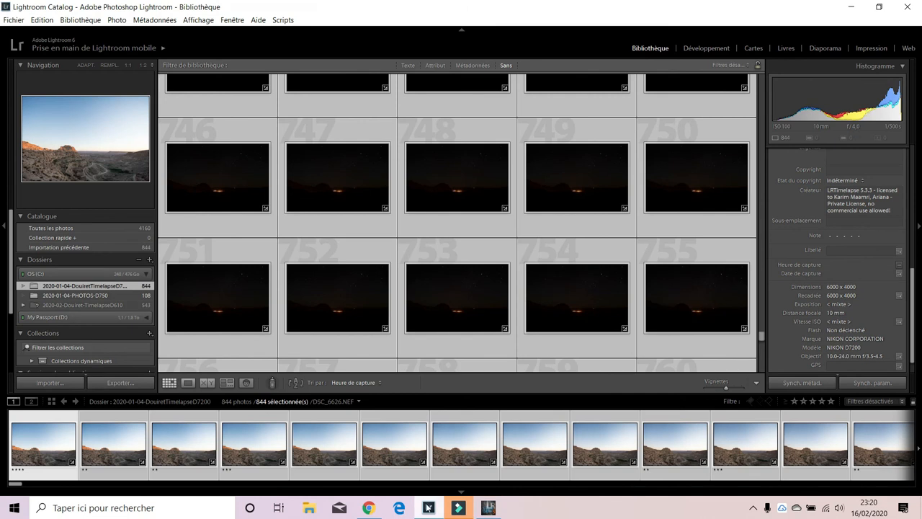
# Switch to LRTimelapse, shift the position of the forced 16:9 crop, and render the 4K MP4 (H.264) video at 24 fps.
pyautogui.click(489, 508)
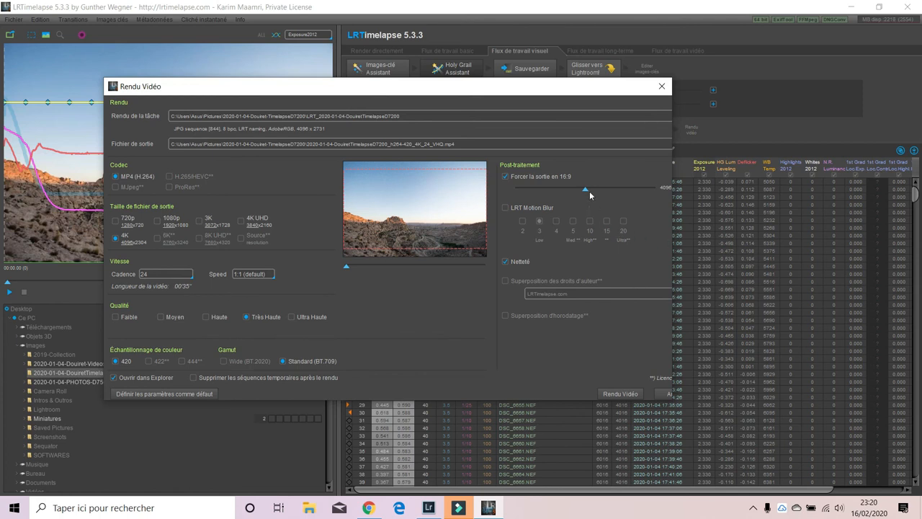
pyautogui.moveTo(584, 187); pyautogui.dragTo(629, 188)
pyautogui.click(620, 394)
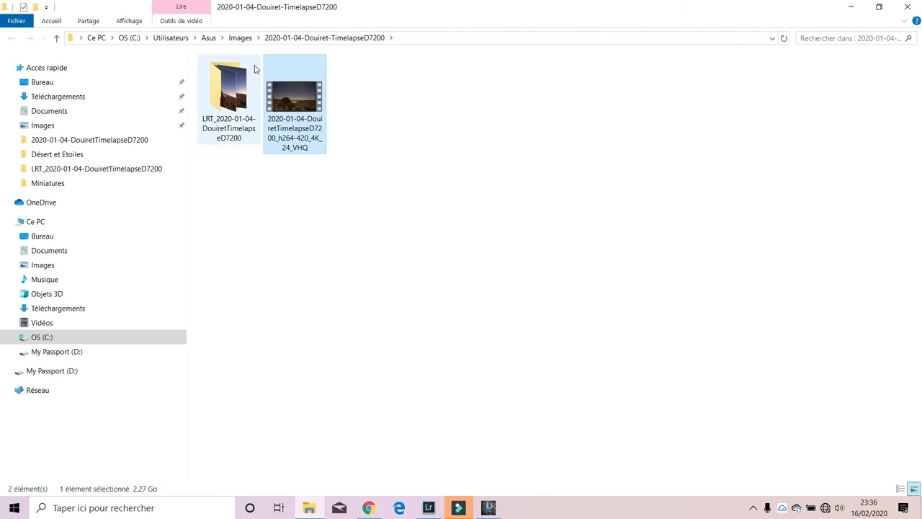
# Open the 2020-01-04-Douiret-TimelapseD7200 folder inside Images and play the rendered 4K video.
pyautogui.click(244, 42)
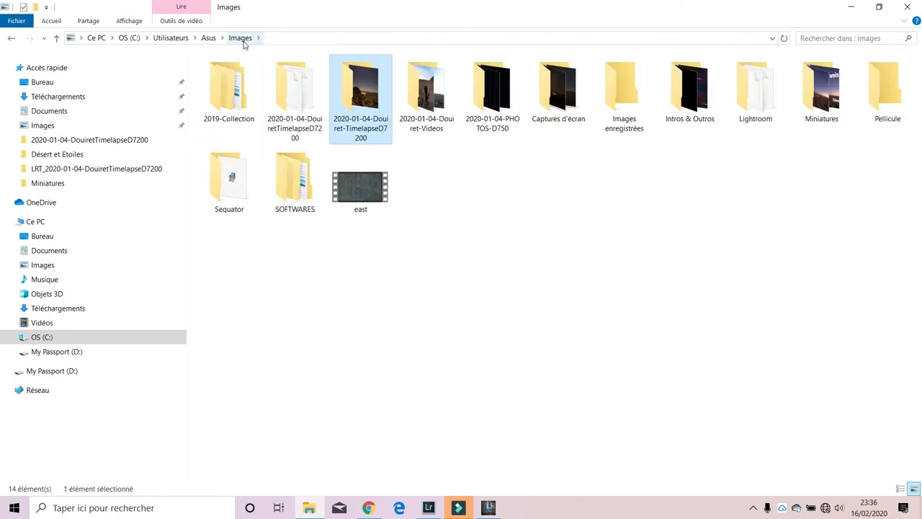
pyautogui.doubleClick(367, 103)
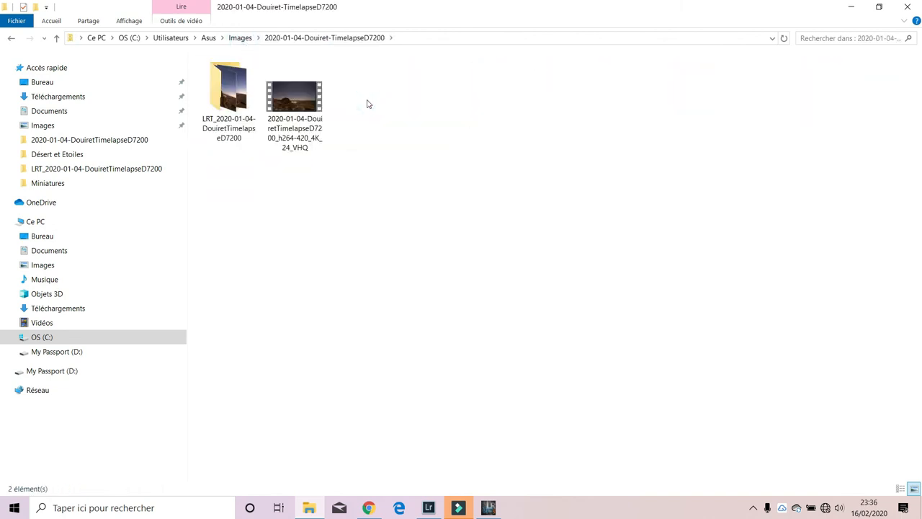
pyautogui.doubleClick(304, 104)
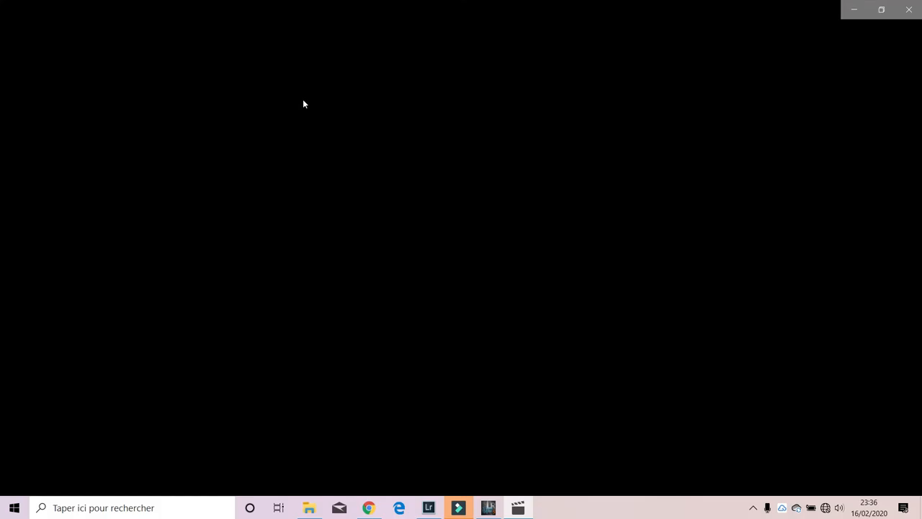